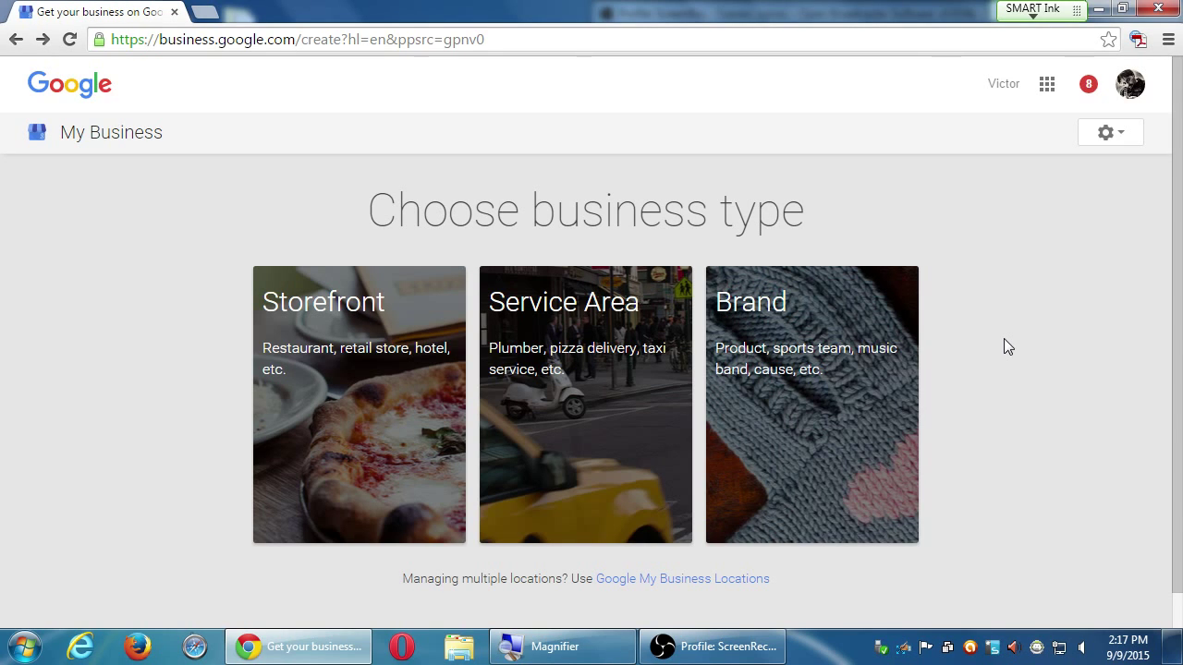
Pick the Brand card on the Choose business type screen to get the Google+ page form
{"action": "left_click", "coordinate": [800, 333]}
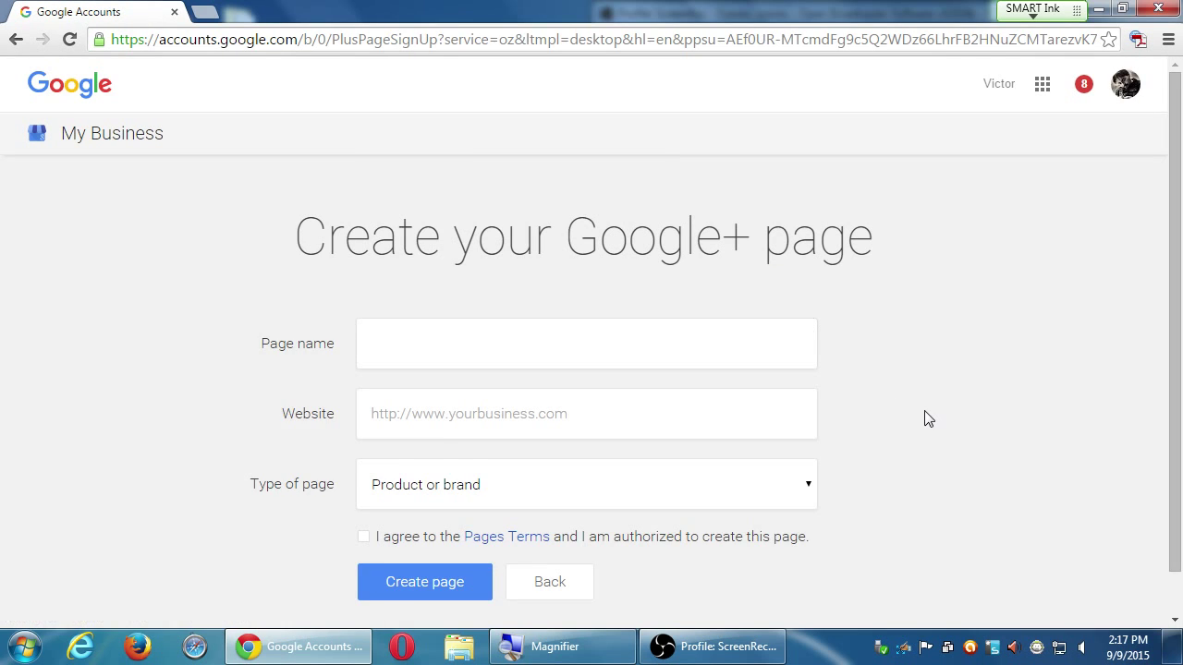
{"action": "scroll", "coordinate": [930, 417], "scroll_direction": "down", "scroll_amount": 1}
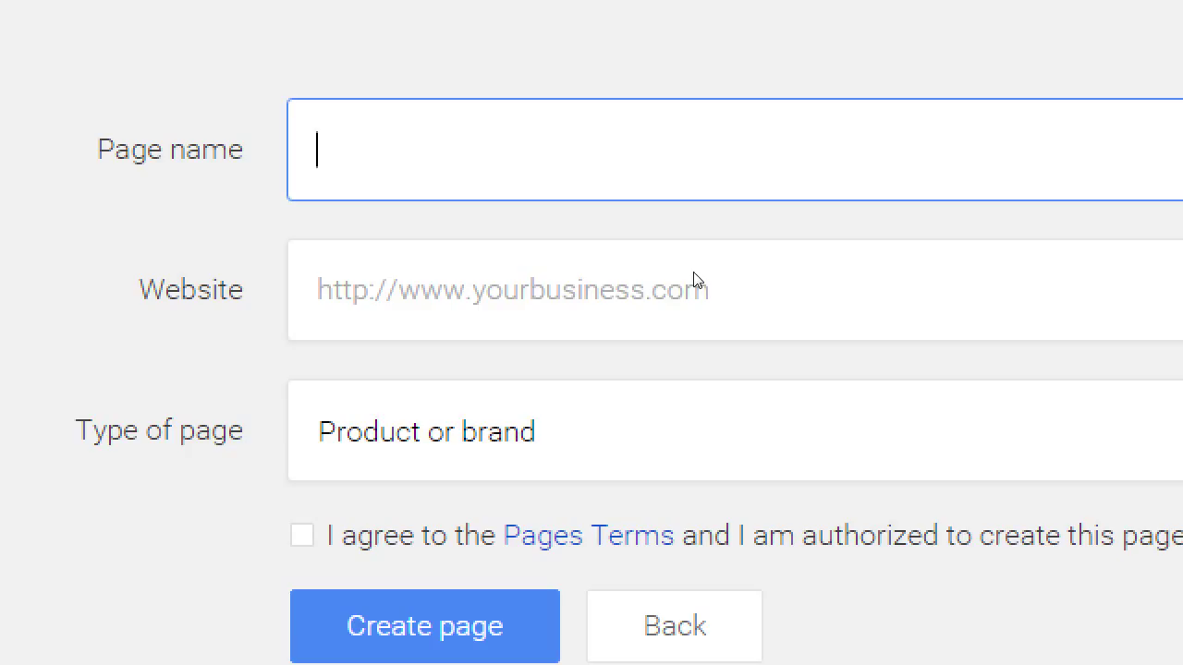
{"action": "type", "text": "Victor's Bakery"}
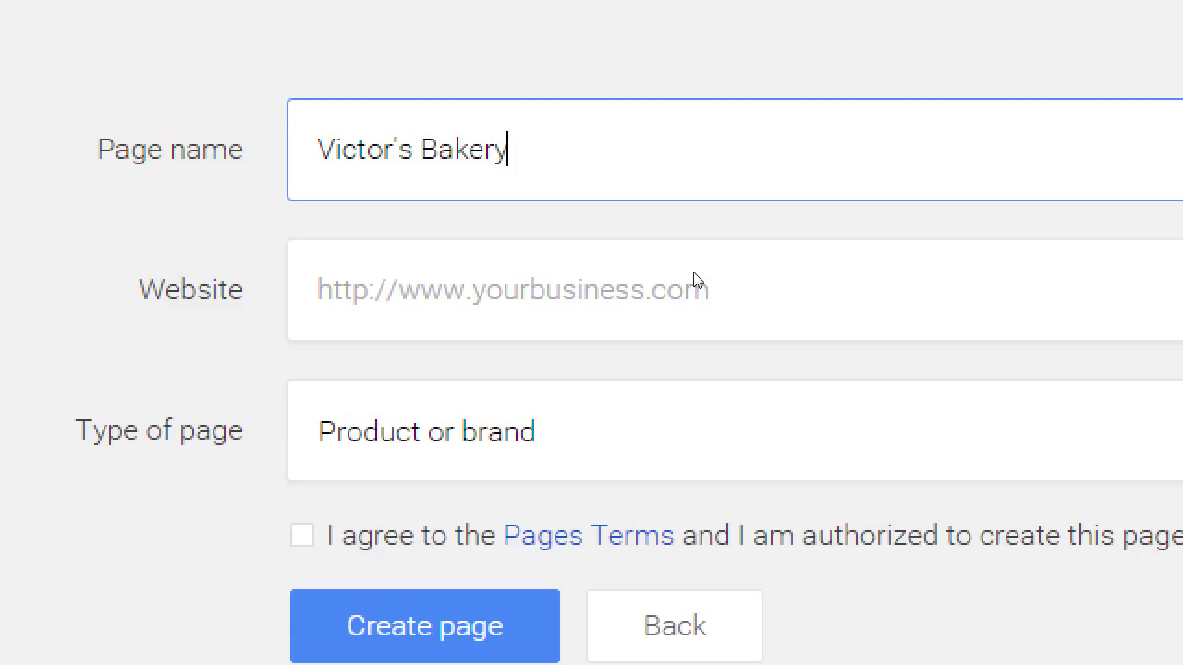
{"action": "key", "text": "Tab"}
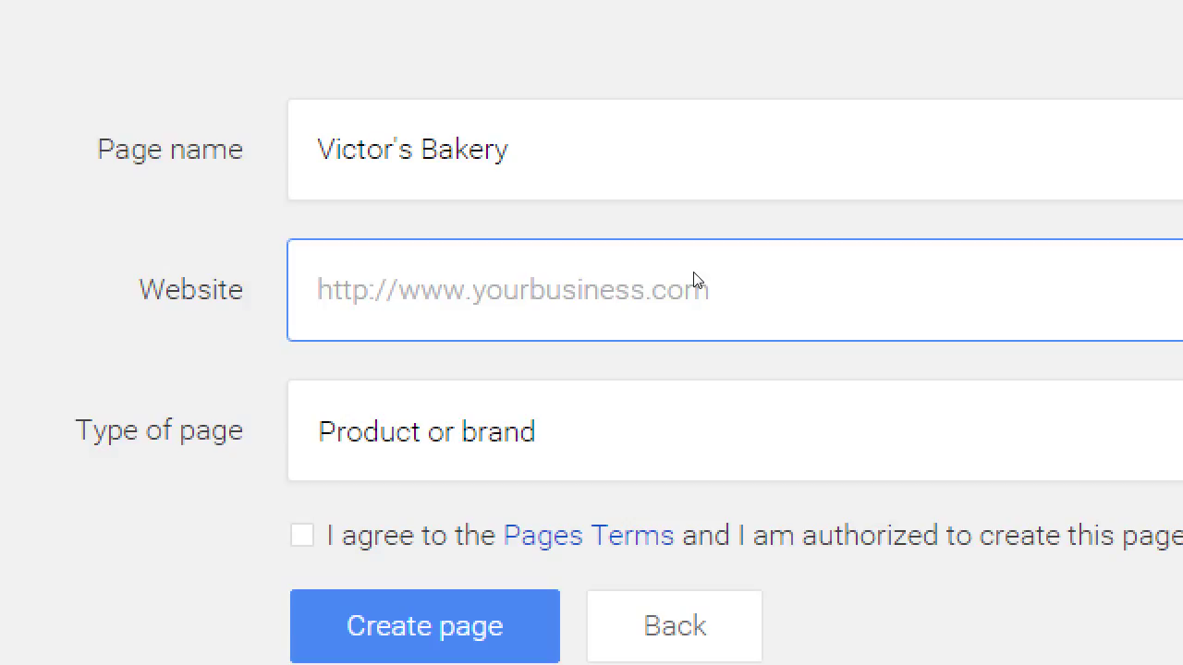
{"action": "type", "text": "ht"}
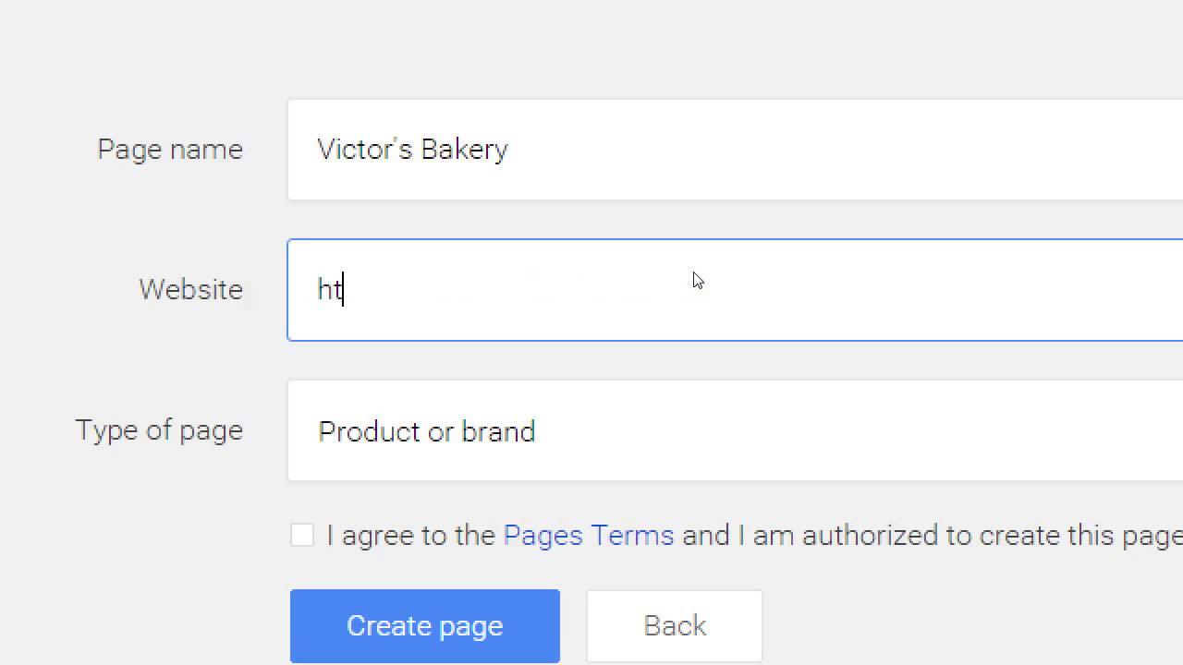
{"action": "type", "text": "tp://victor"}
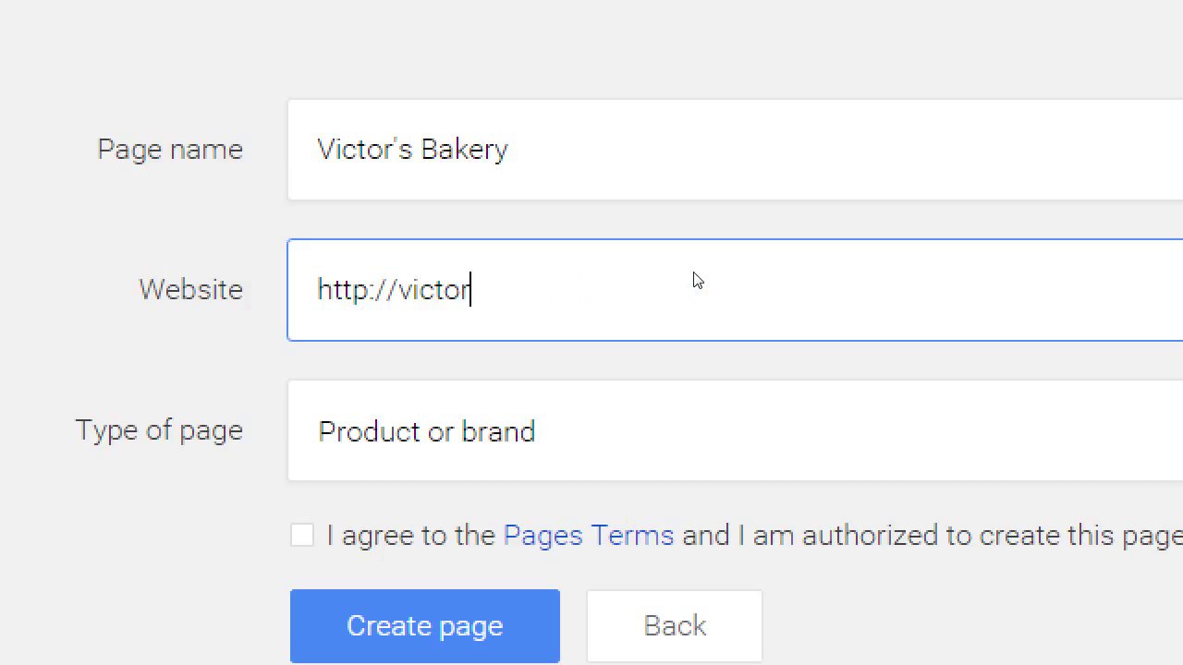
{"action": "type", "text": "sbakery.com"}
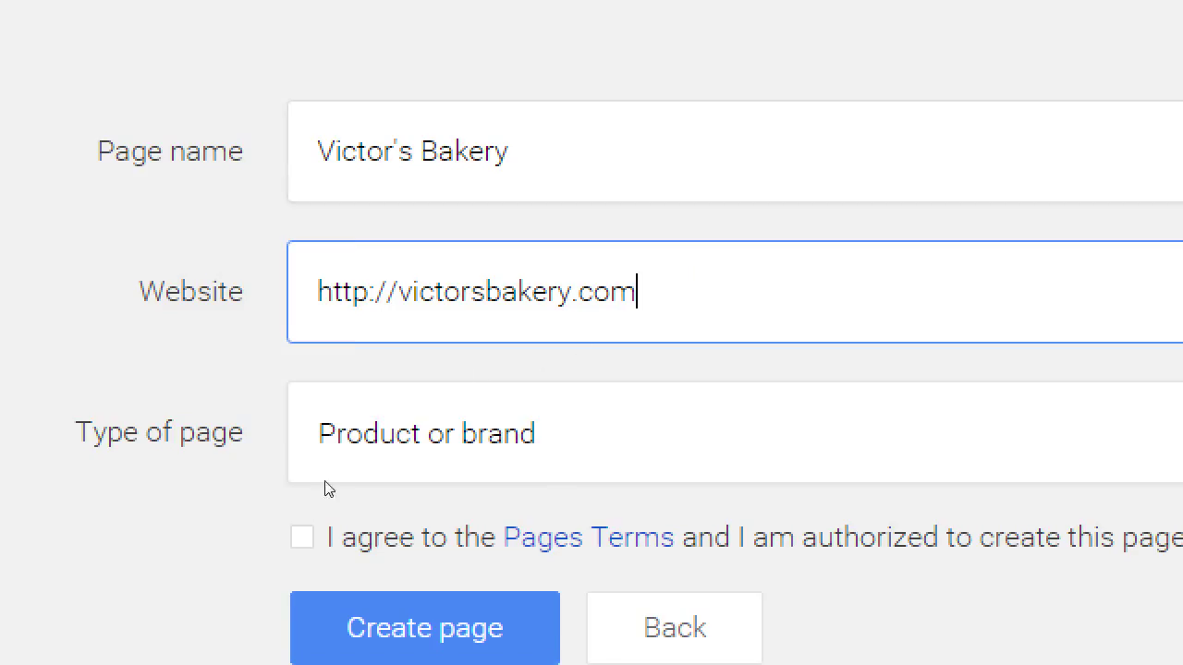
{"action": "left_click", "coordinate": [378, 475]}
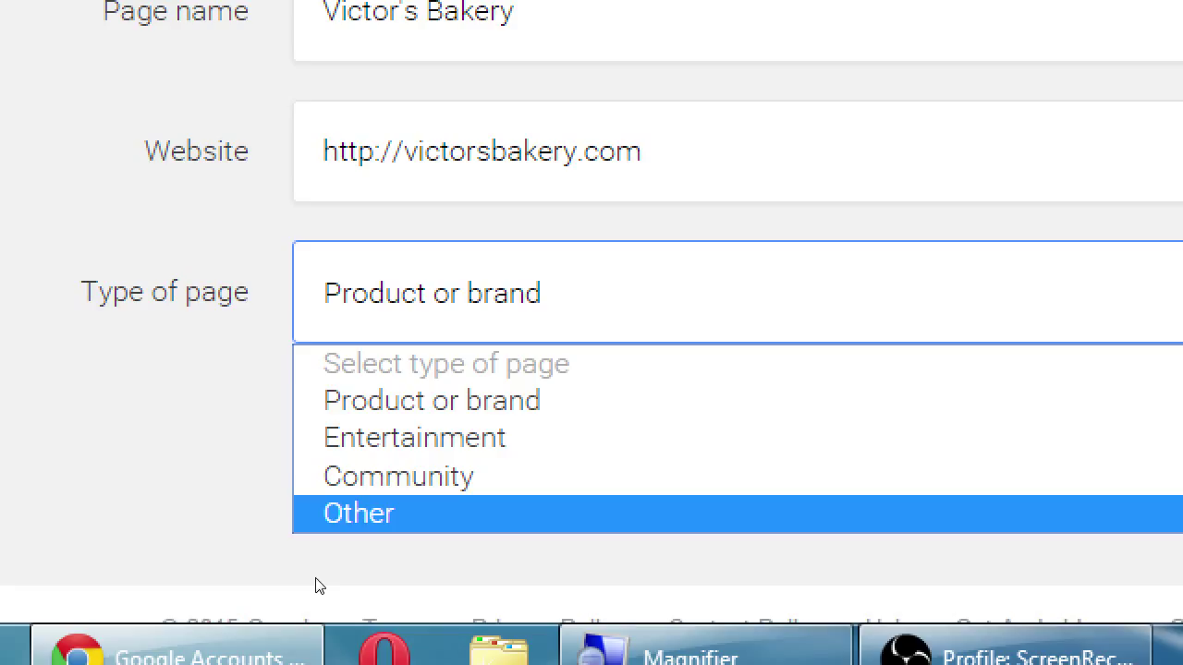
{"action": "key", "text": "Up"}
{"action": "key", "text": "Up"}
{"action": "key", "text": "Up"}
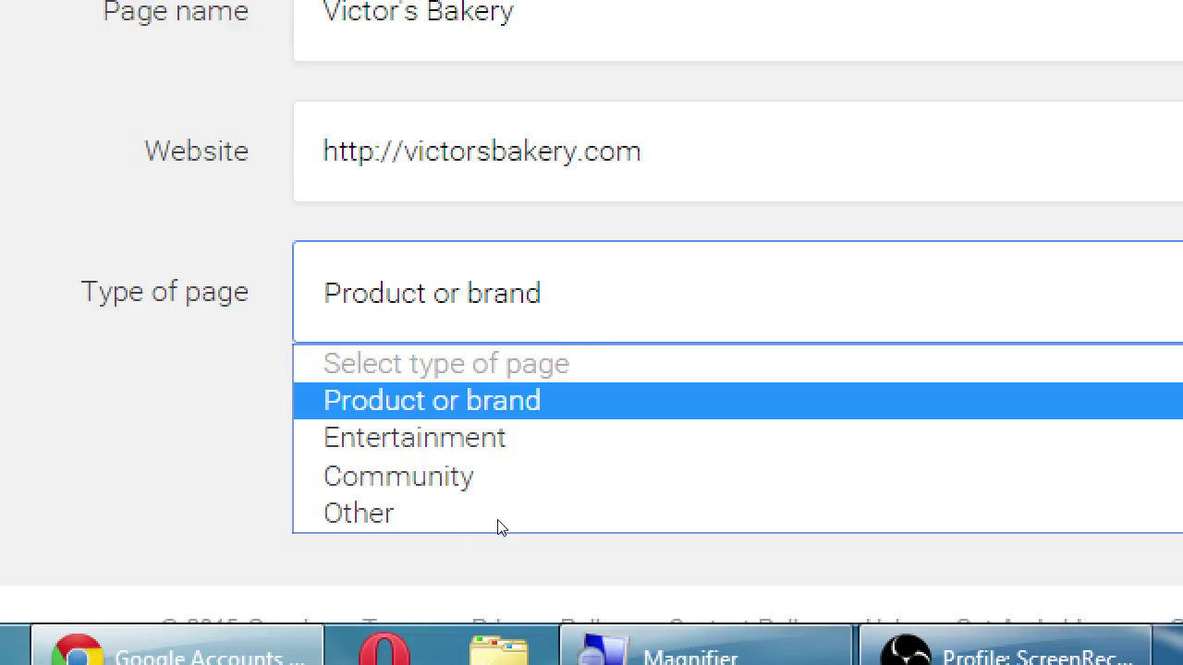
{"action": "key", "text": "Down"}
{"action": "key", "text": "Down"}
{"action": "key", "text": "Down"}
{"action": "key", "text": "Up"}
{"action": "key", "text": "Up"}
{"action": "key", "text": "Up"}
{"action": "key", "text": "Return"}
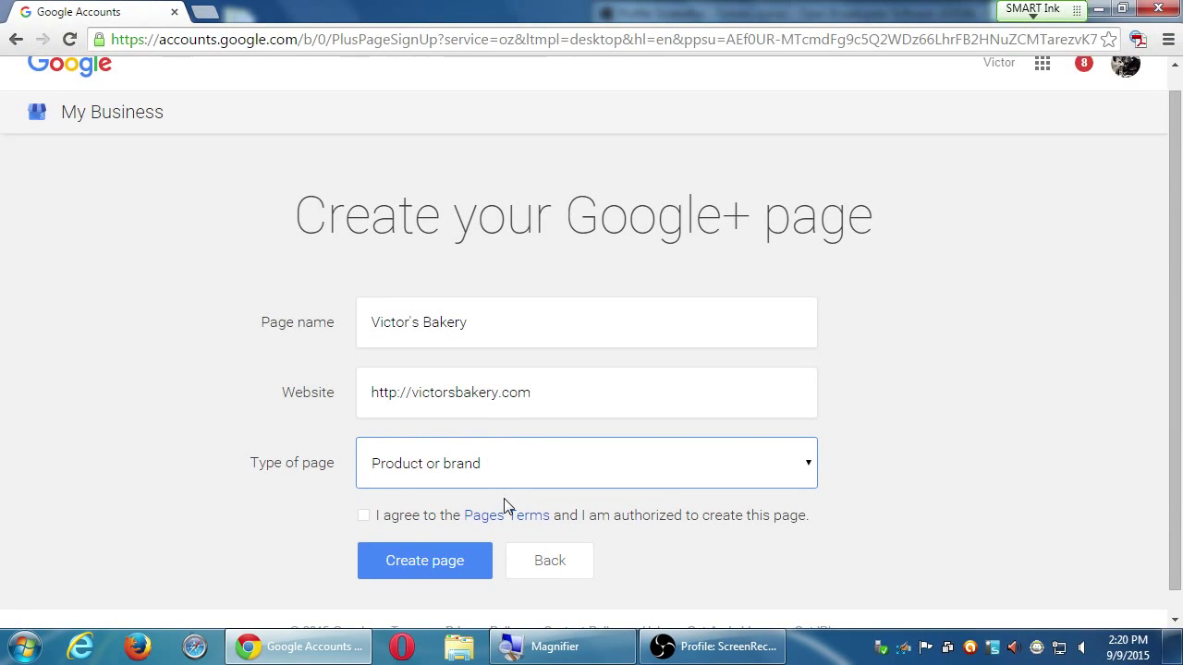
Read the Google+ Pages Additional Terms of Service in a new tab, then switch back to the form
{"action": "left_click", "coordinate": [509, 515]}
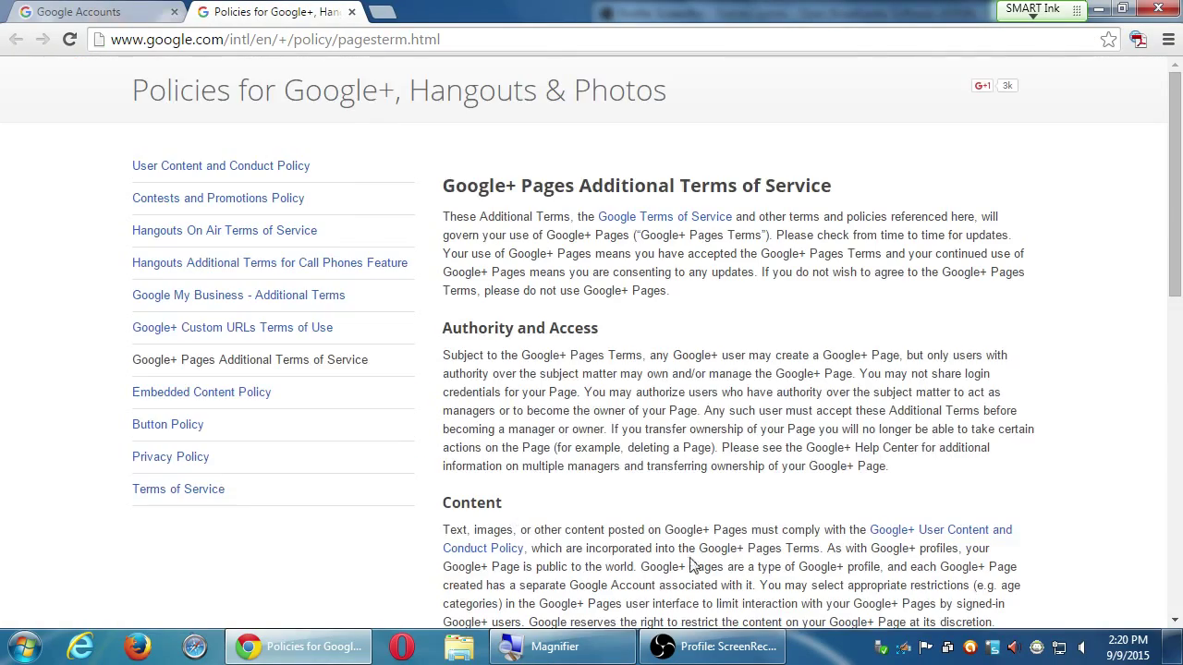
{"action": "scroll", "coordinate": [691, 554], "scroll_direction": "down", "scroll_amount": 9}
{"action": "scroll", "coordinate": [692, 515], "scroll_direction": "up", "scroll_amount": 4}
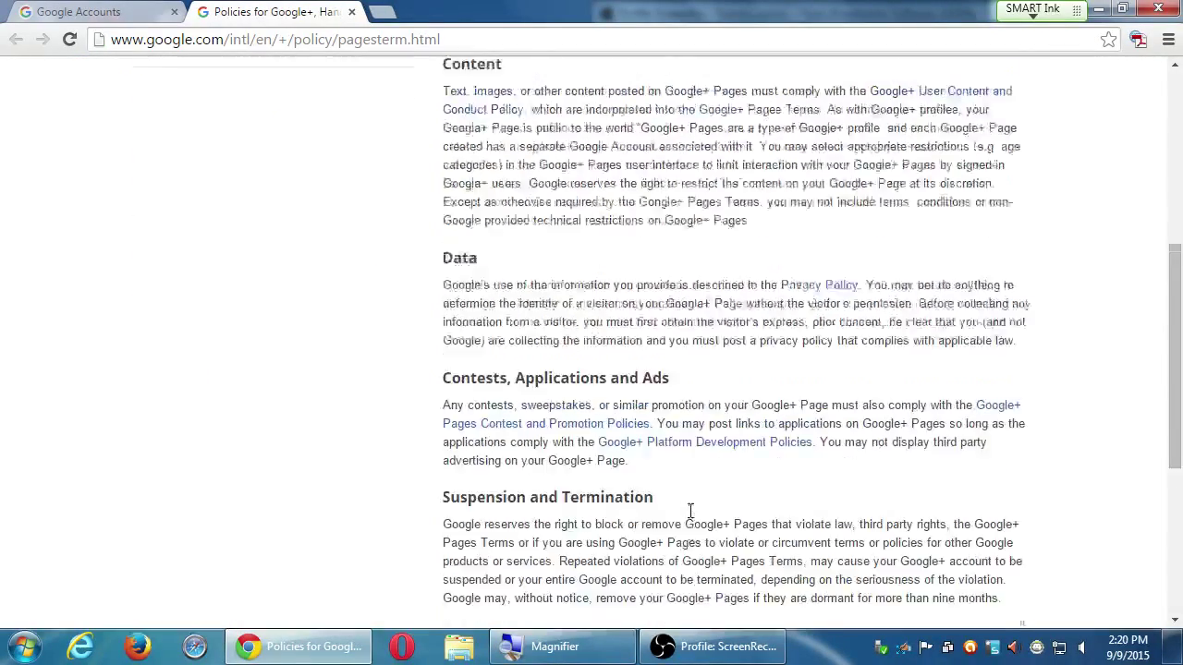
{"action": "scroll", "coordinate": [691, 511], "scroll_direction": "up", "scroll_amount": 5}
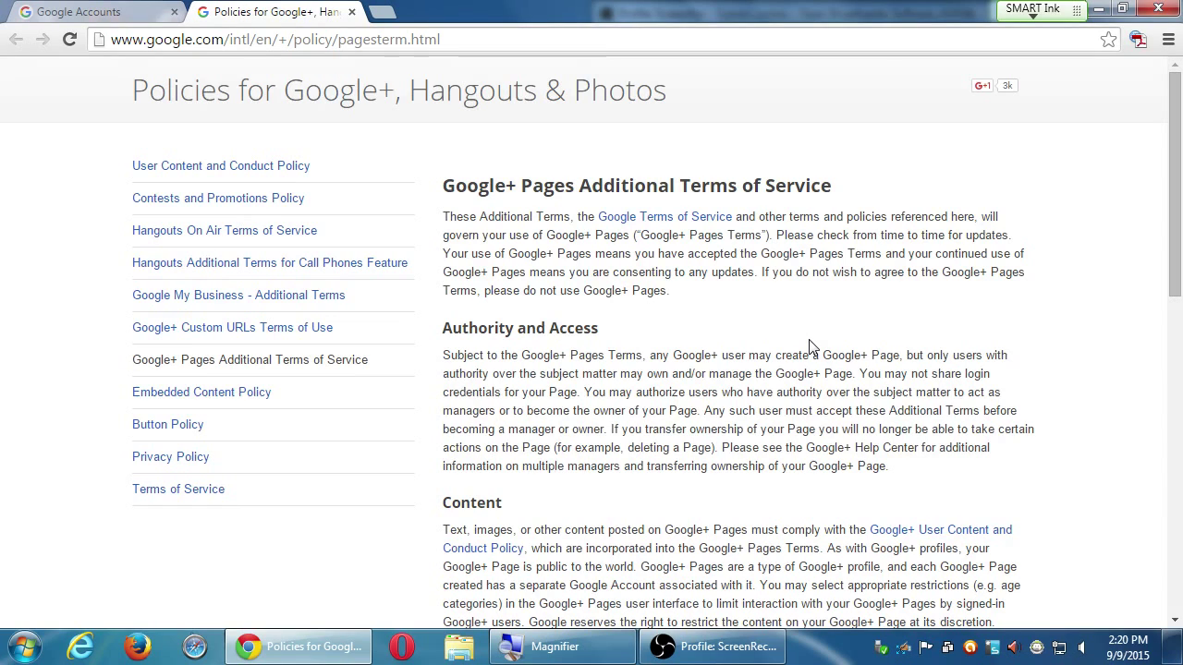
{"action": "key", "text": "ctrl+Tab"}
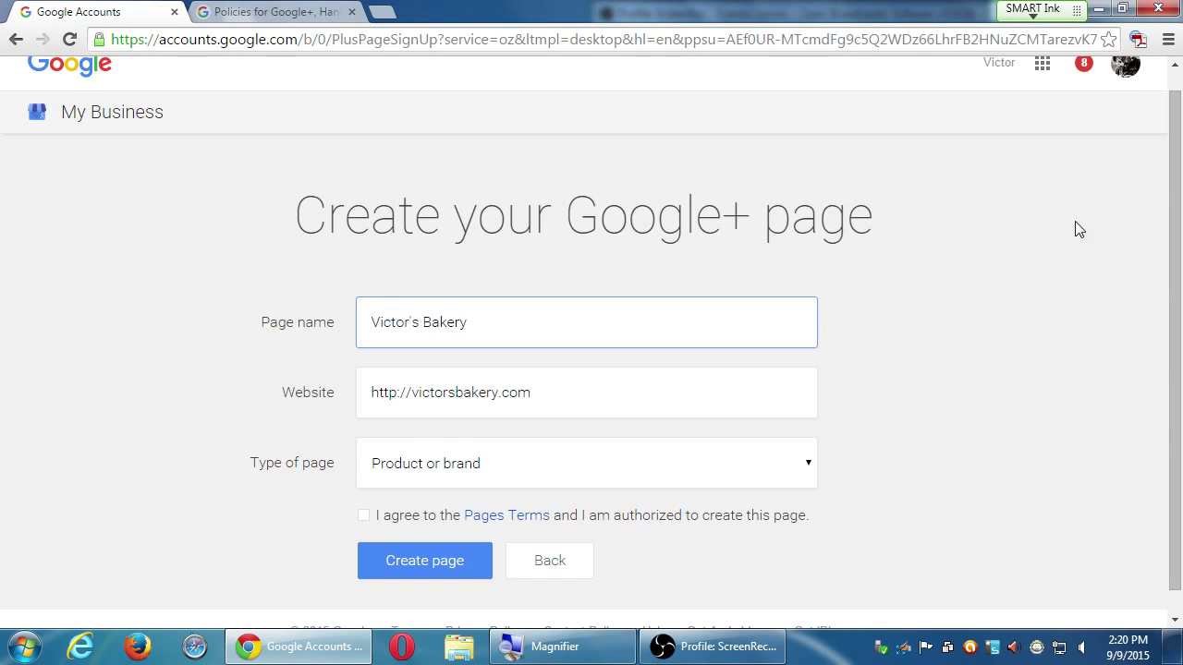
Accept the Pages Terms and create the Victor's Bakery Google+ page
{"action": "left_click", "coordinate": [1078, 229]}
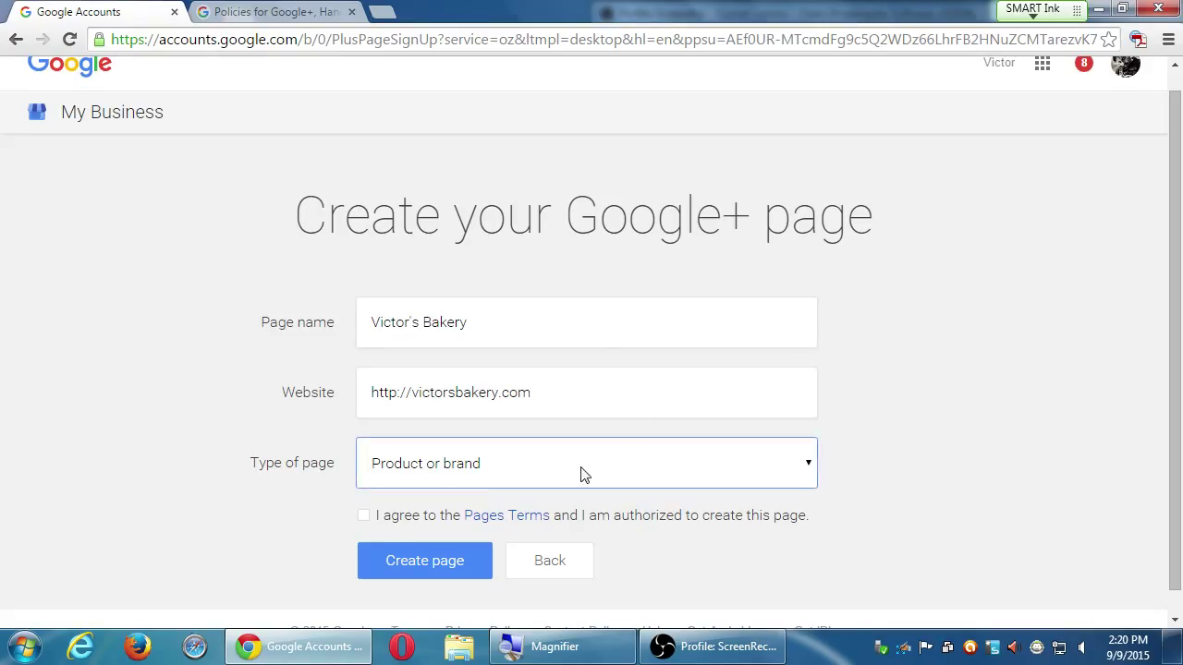
{"action": "left_click", "coordinate": [364, 516]}
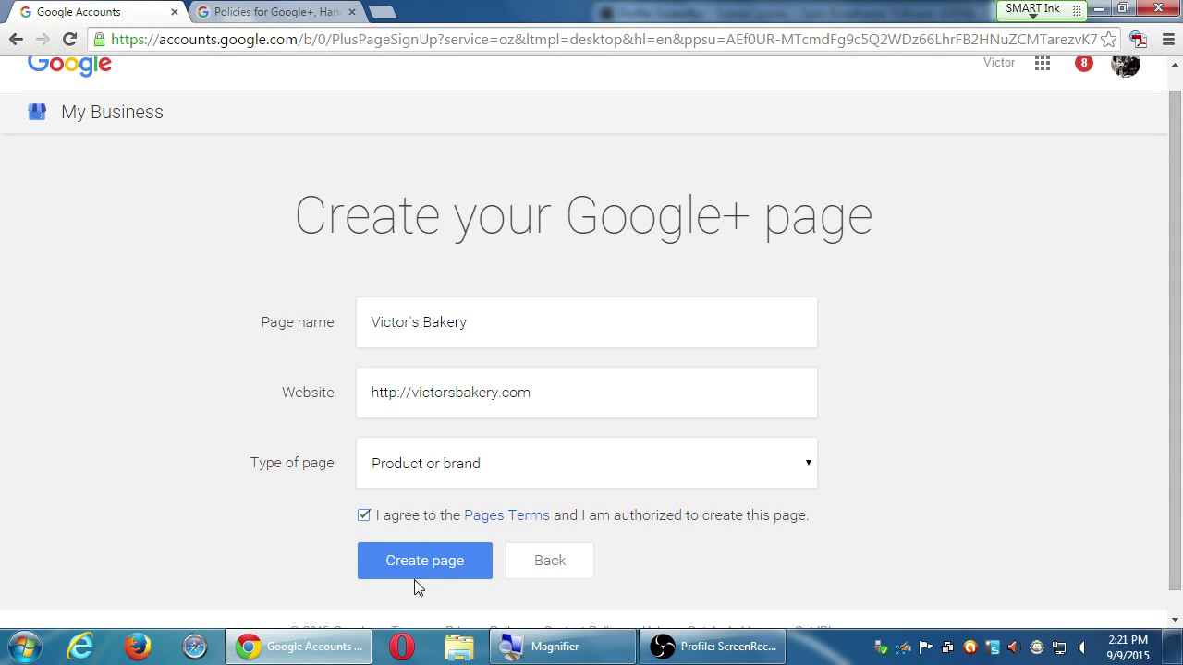
{"action": "left_click", "coordinate": [564, 552]}
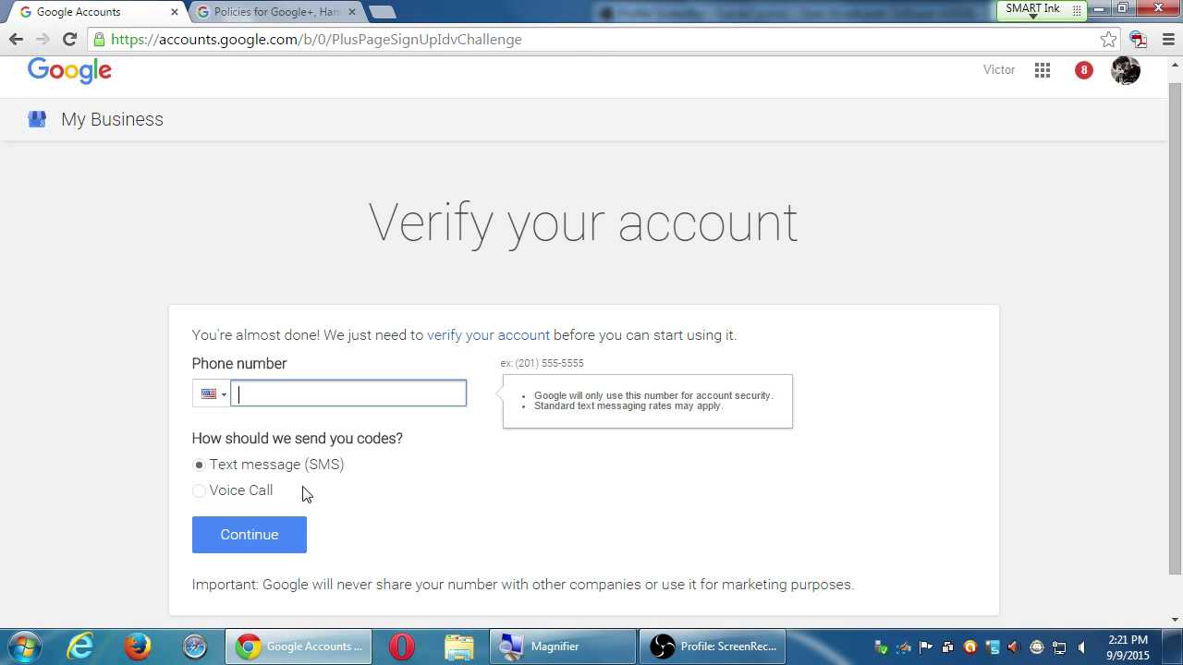
Choose Text message (SMS) for verification codes and snap the browser window to the left
{"action": "left_click", "coordinate": [198, 465]}
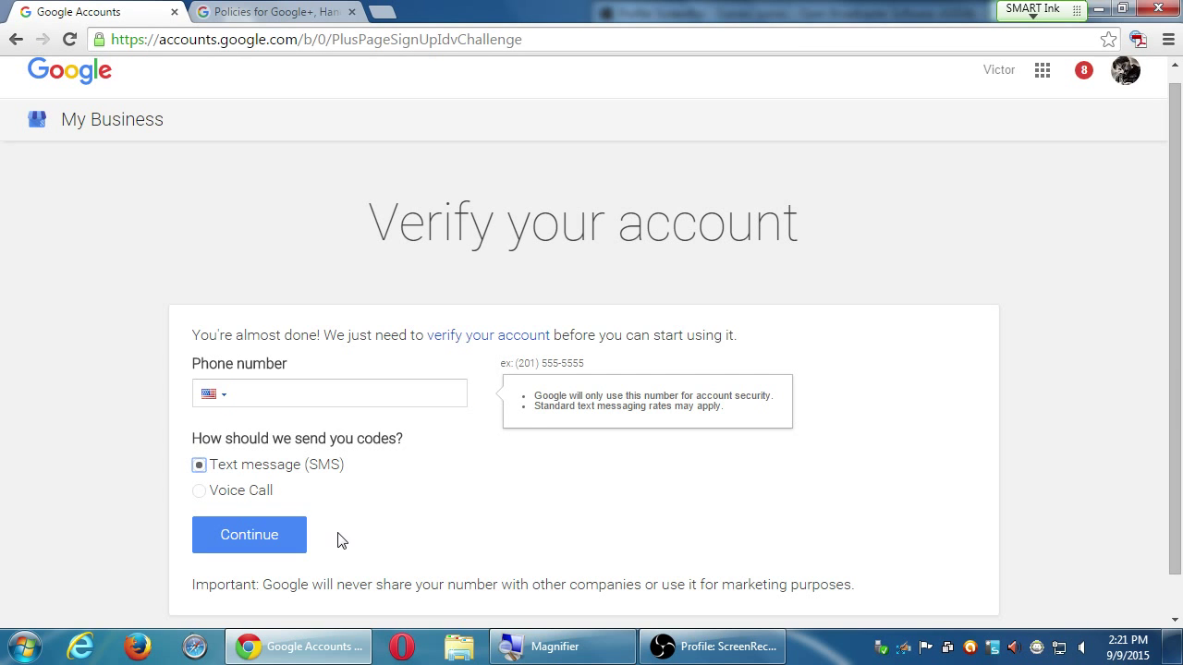
{"action": "key", "text": "super+Left"}
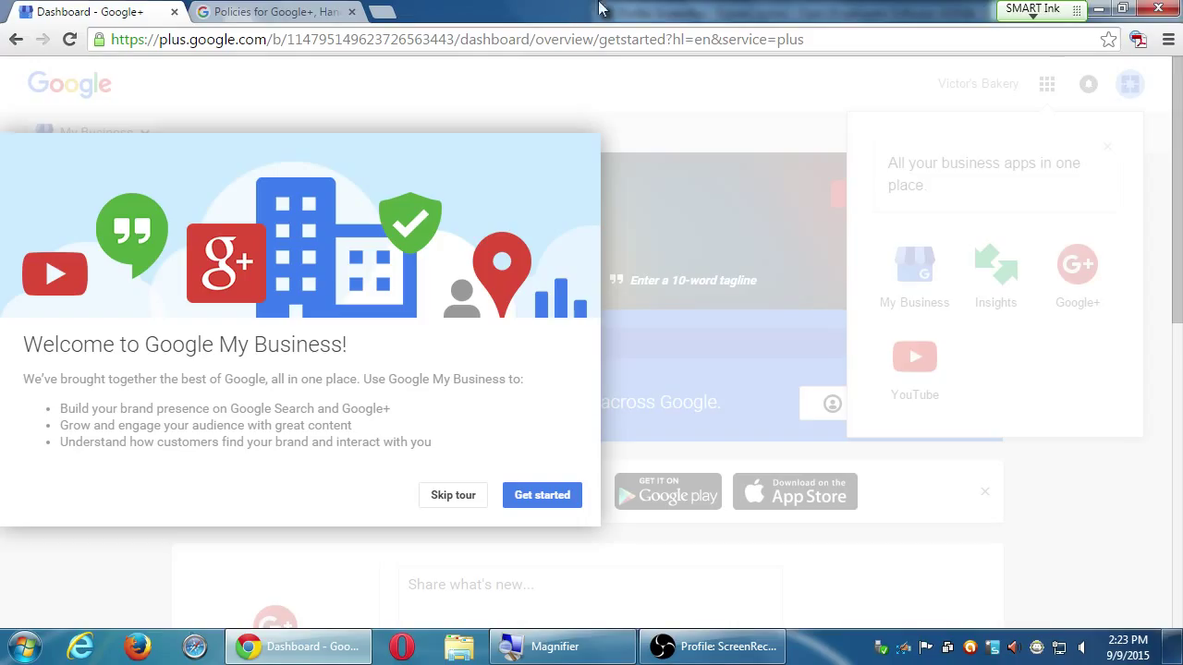
Close the policies tab and start the dashboard tour with Get started
{"action": "left_click", "coordinate": [252, 11]}
{"action": "left_click", "coordinate": [148, 12]}
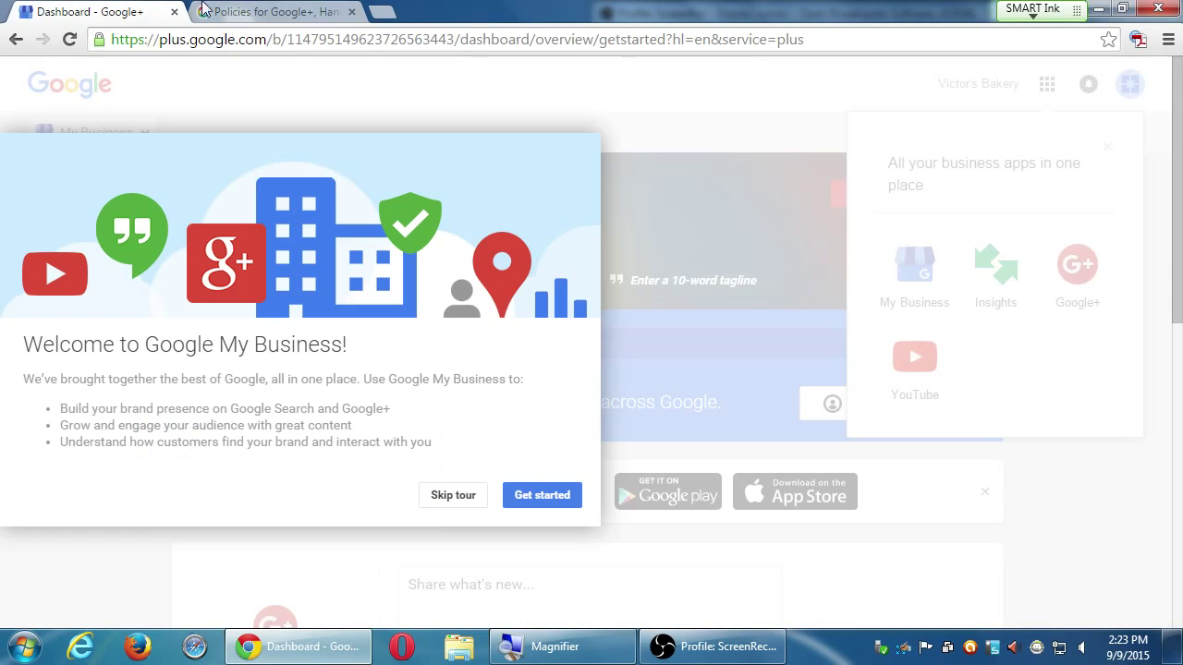
{"action": "left_click", "coordinate": [351, 11]}
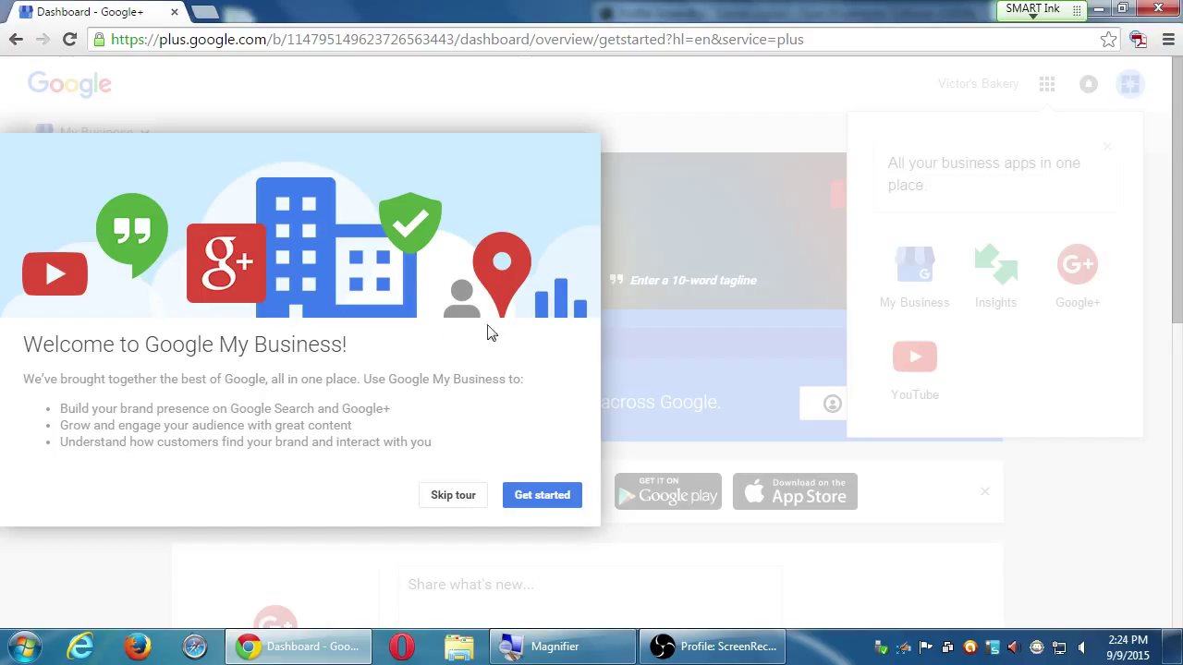
{"action": "left_click", "coordinate": [556, 492]}
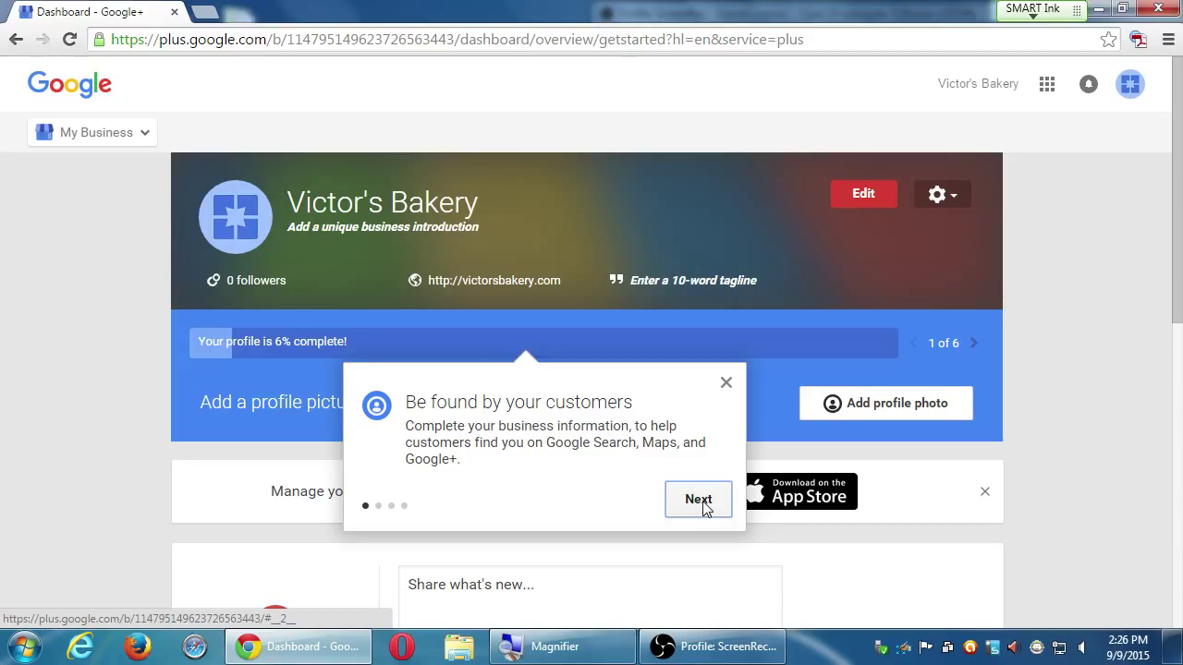
Step through the welcome tour tips with Next and close the last one with Done
{"action": "left_click", "coordinate": [701, 503]}
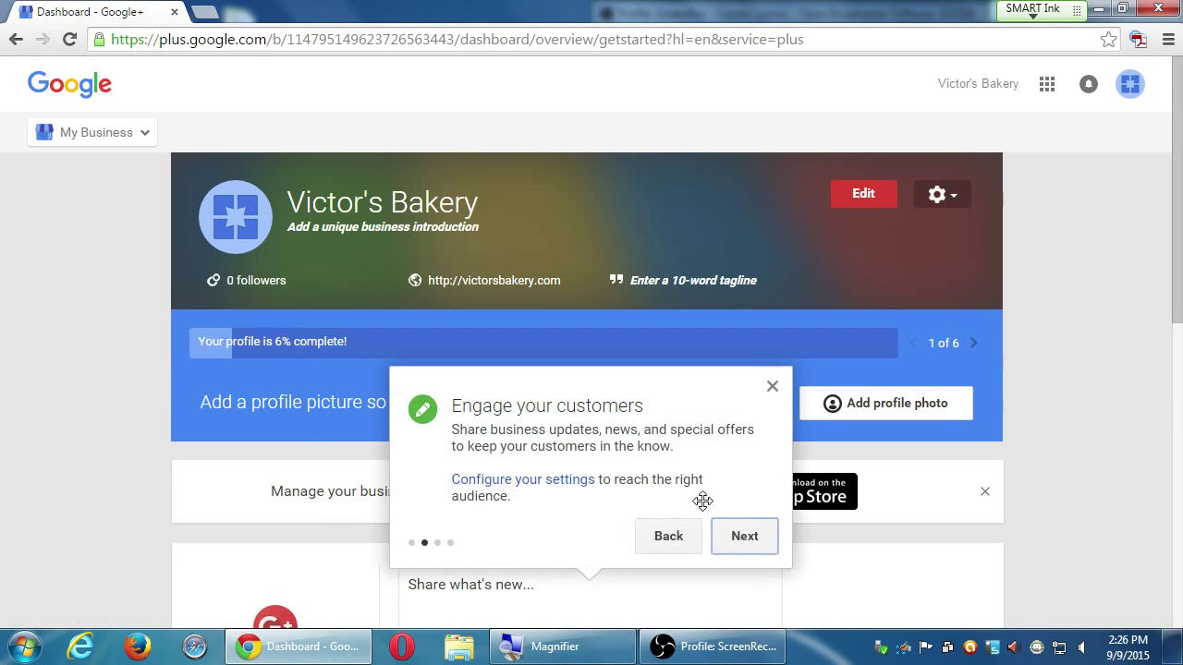
{"action": "scroll", "coordinate": [598, 579], "scroll_direction": "down", "scroll_amount": 2}
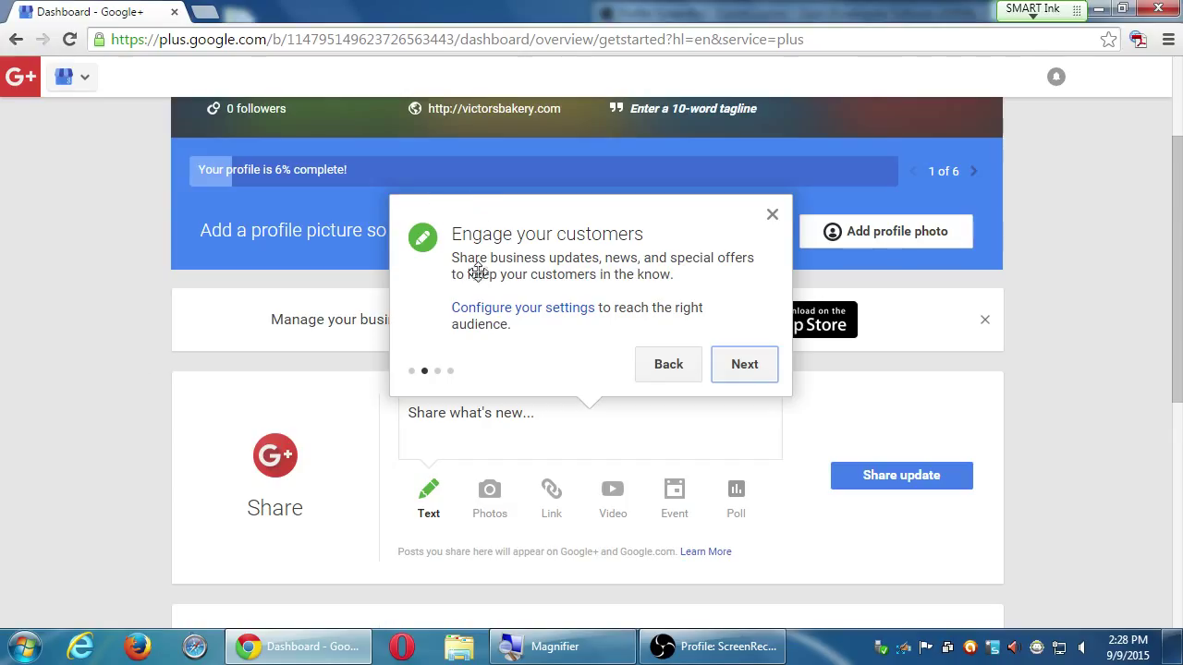
{"action": "left_click", "coordinate": [742, 365]}
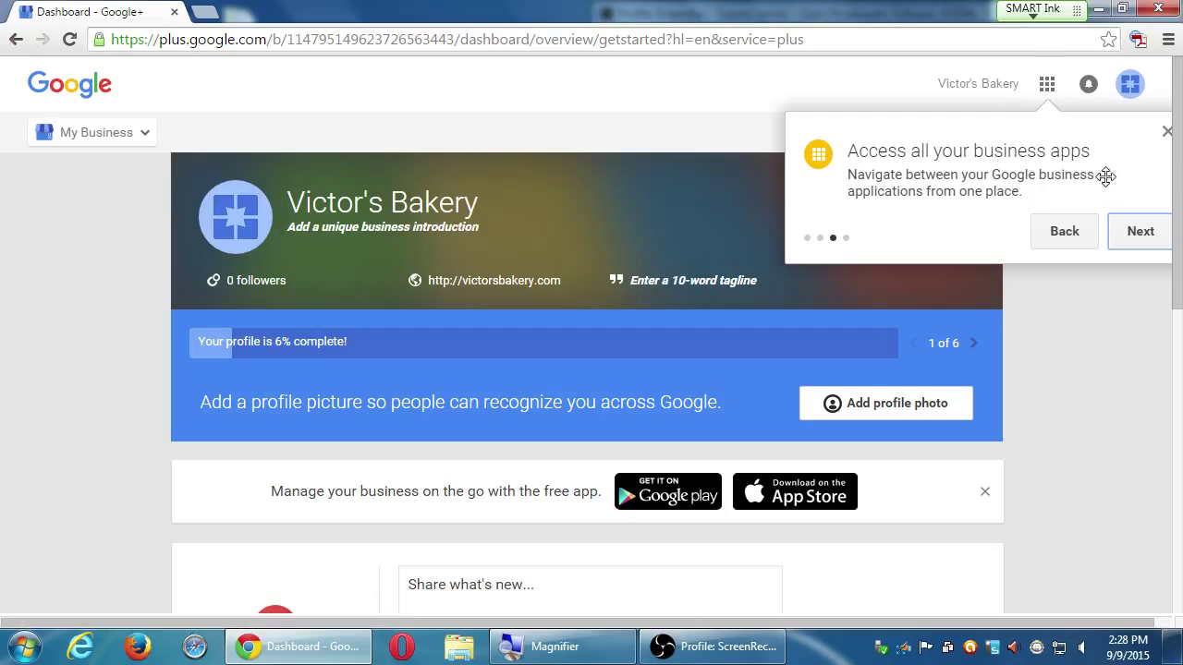
{"action": "left_click", "coordinate": [1140, 233]}
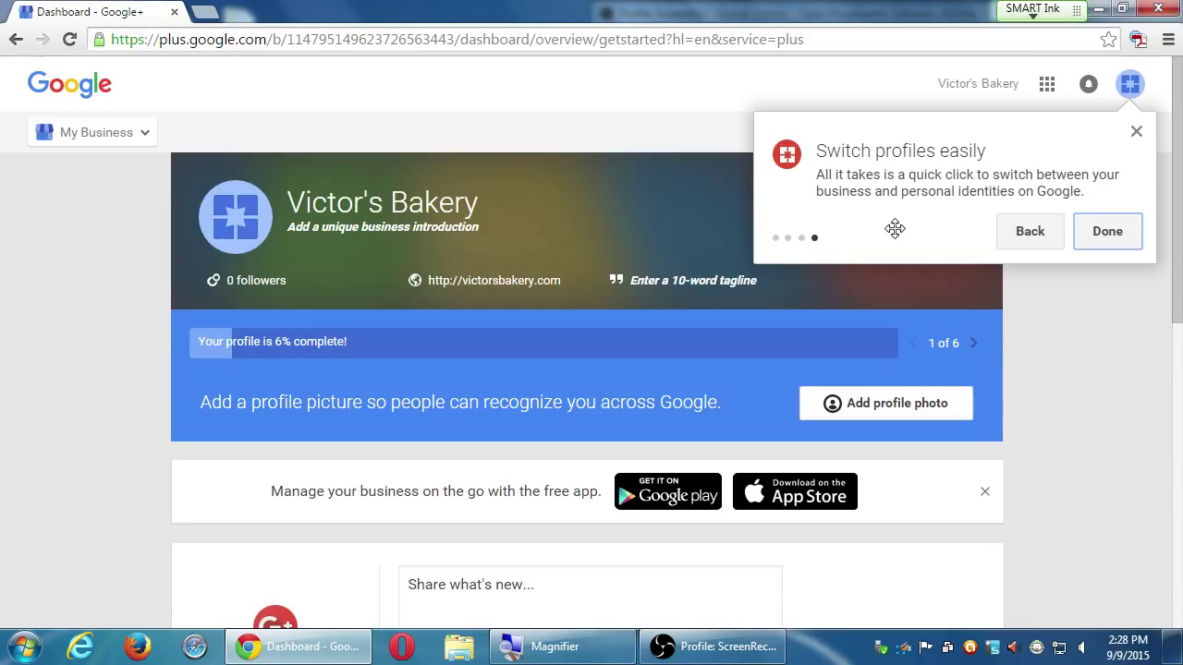
{"action": "left_click", "coordinate": [1106, 234]}
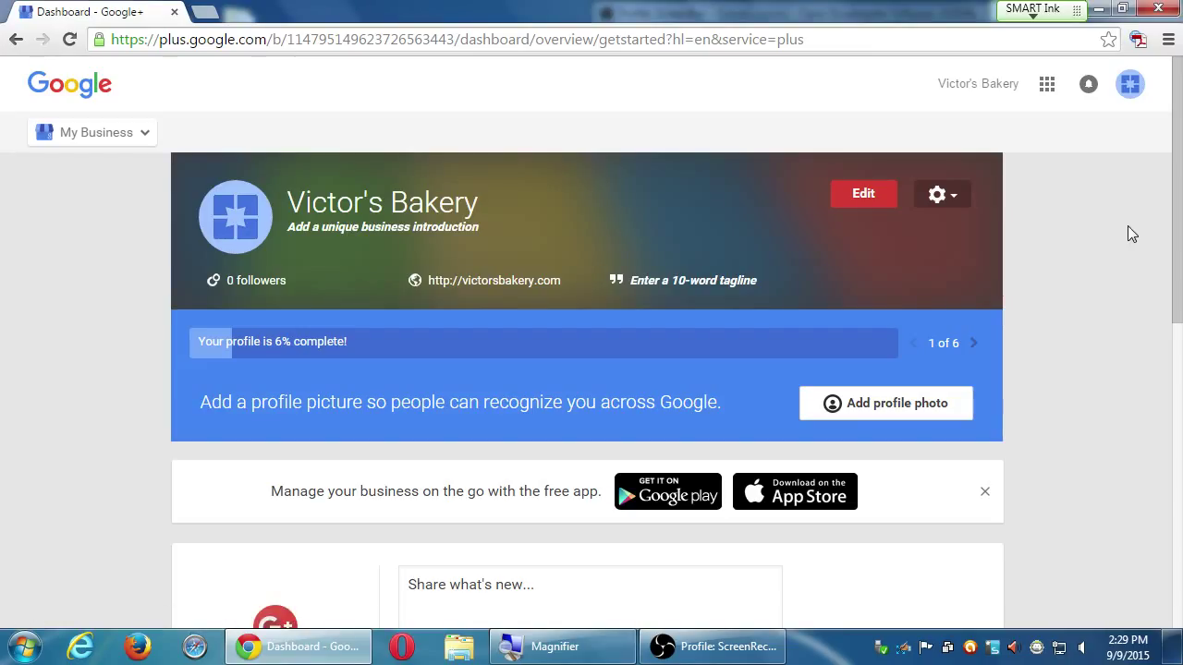
{"action": "left_click", "coordinate": [694, 648]}
Hide the recorder, then select and deselect the Victor's Bakery name in the header
{"action": "left_click", "coordinate": [694, 648]}
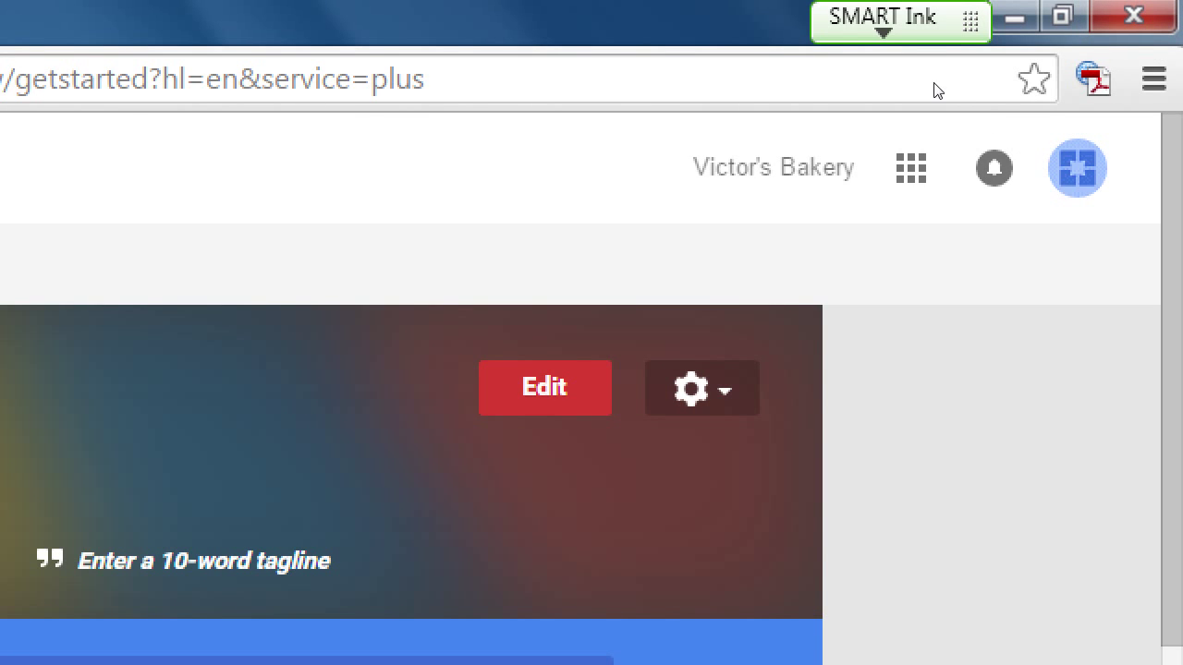
{"action": "left_click_drag", "start_coordinate": [940, 83], "coordinate": [993, 79]}
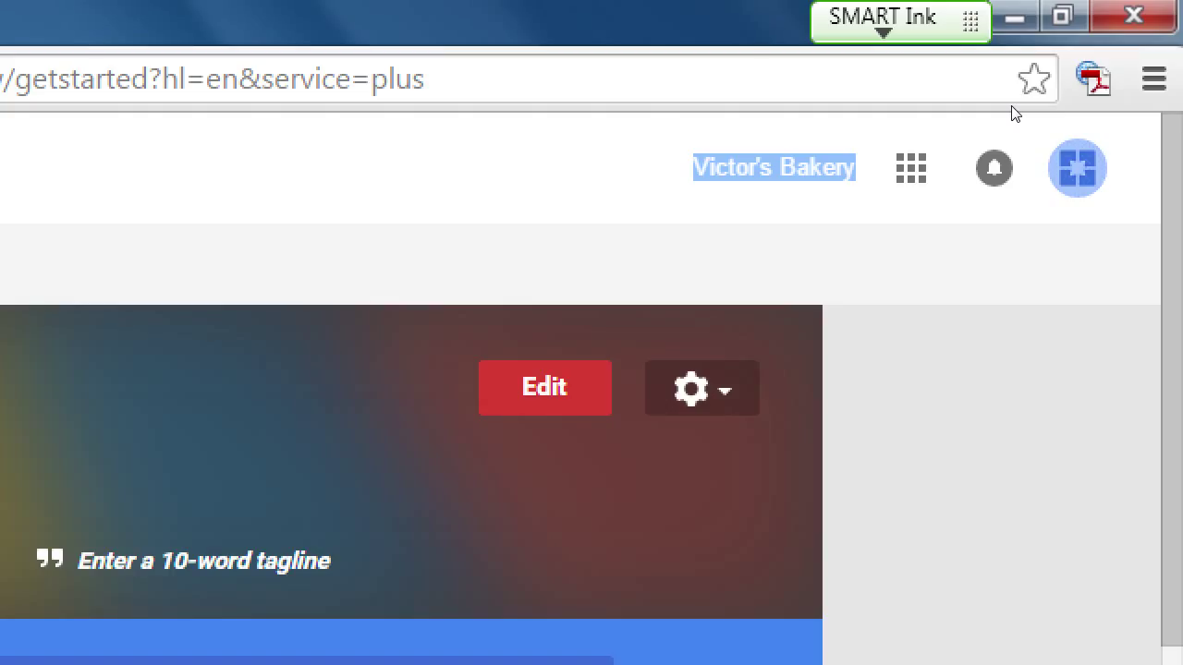
{"action": "left_click", "coordinate": [1085, 119]}
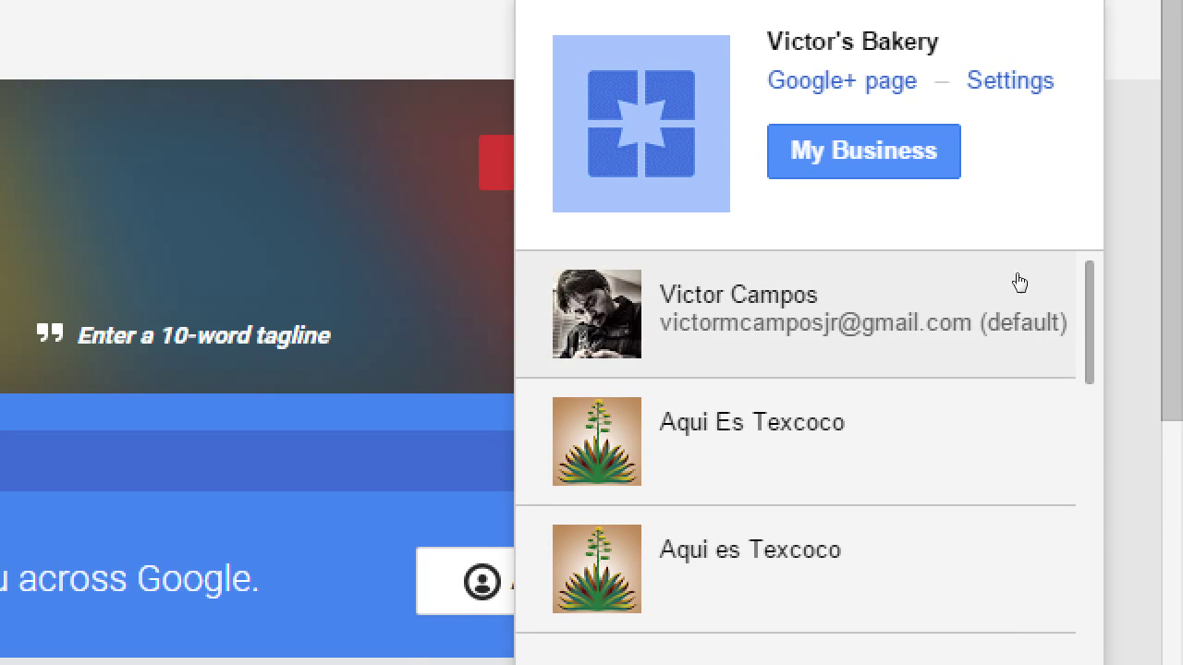
Switch to the personal account, Aqui es Texcoco and East County Colon Therapy, then back to Victor's Bakery
{"action": "left_click", "coordinate": [1054, 274]}
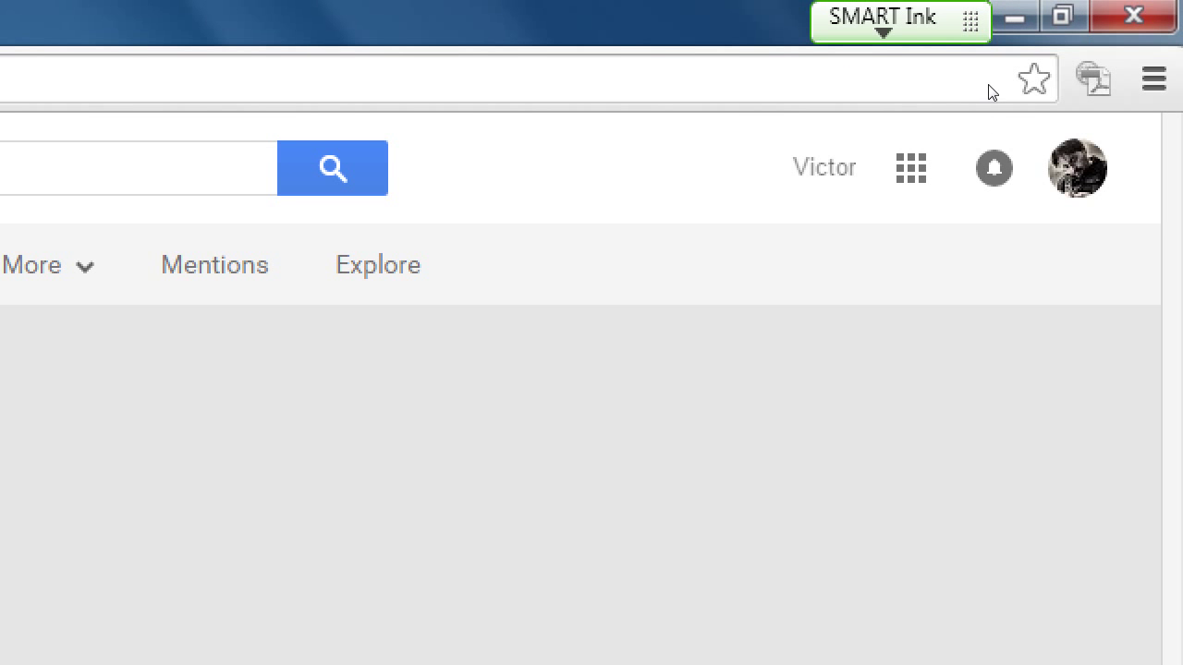
{"action": "left_click_drag", "start_coordinate": [989, 103], "coordinate": [949, 222]}
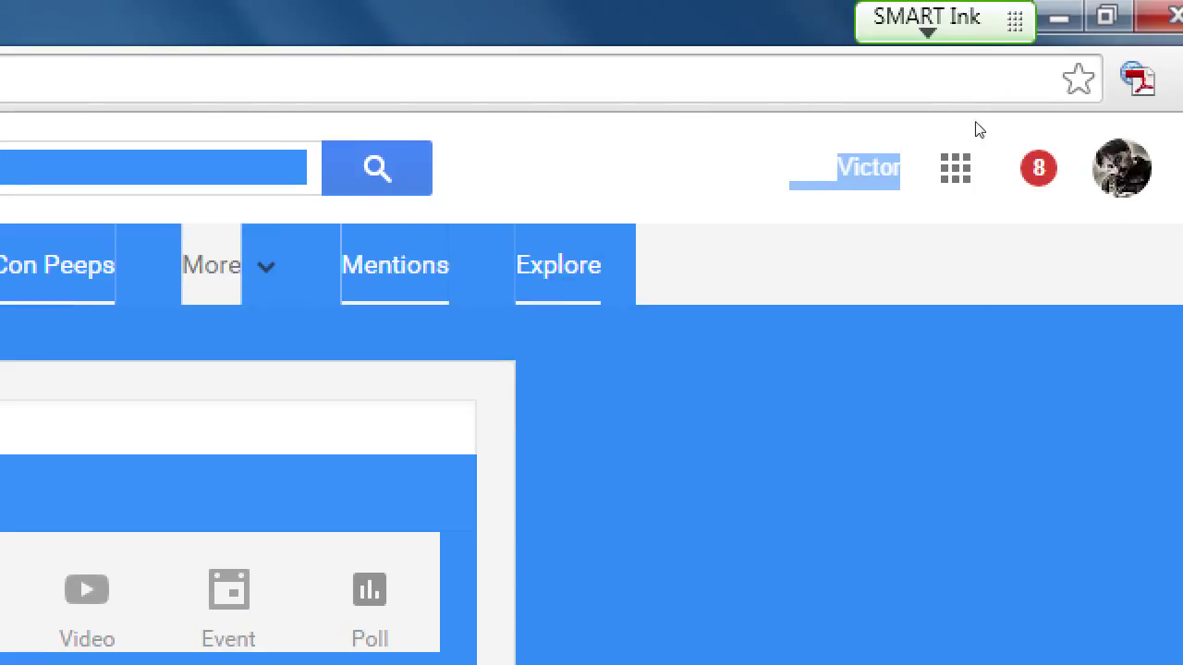
{"action": "left_click", "coordinate": [984, 134]}
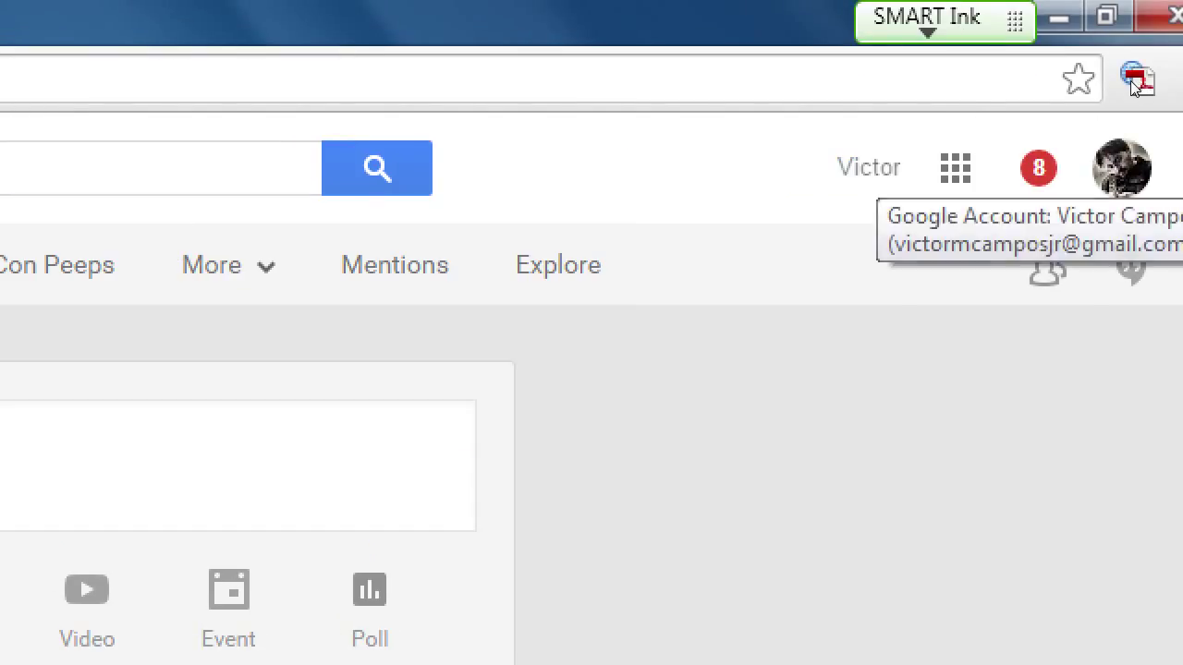
{"action": "left_click", "coordinate": [1122, 169]}
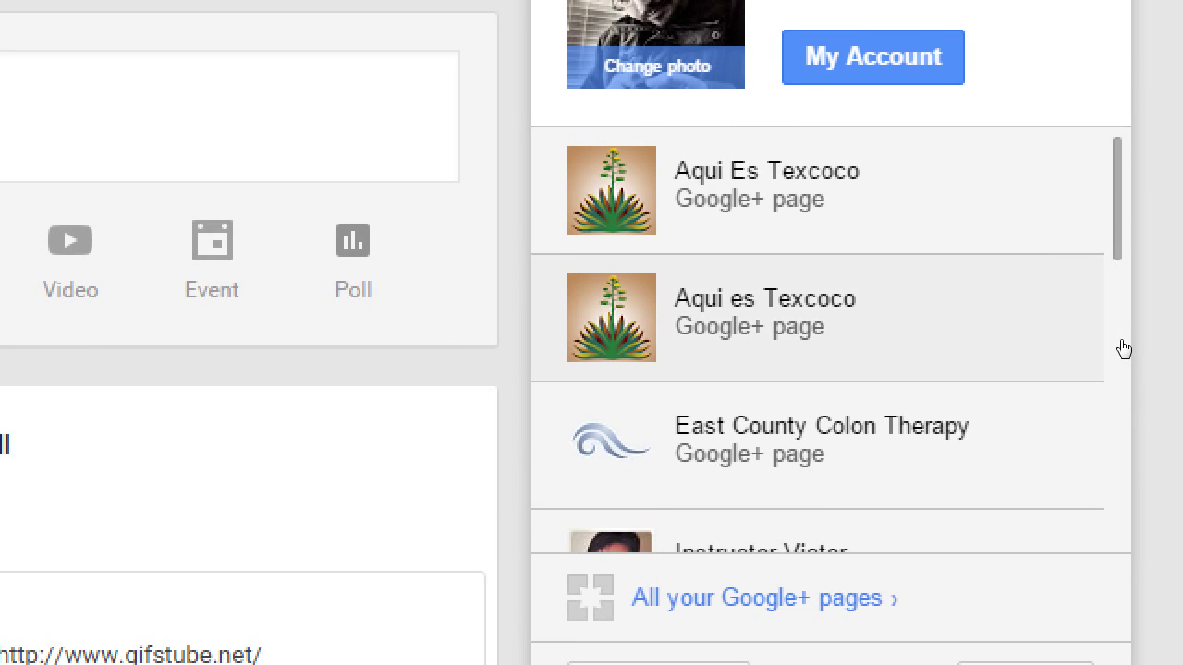
{"action": "left_click", "coordinate": [1037, 343]}
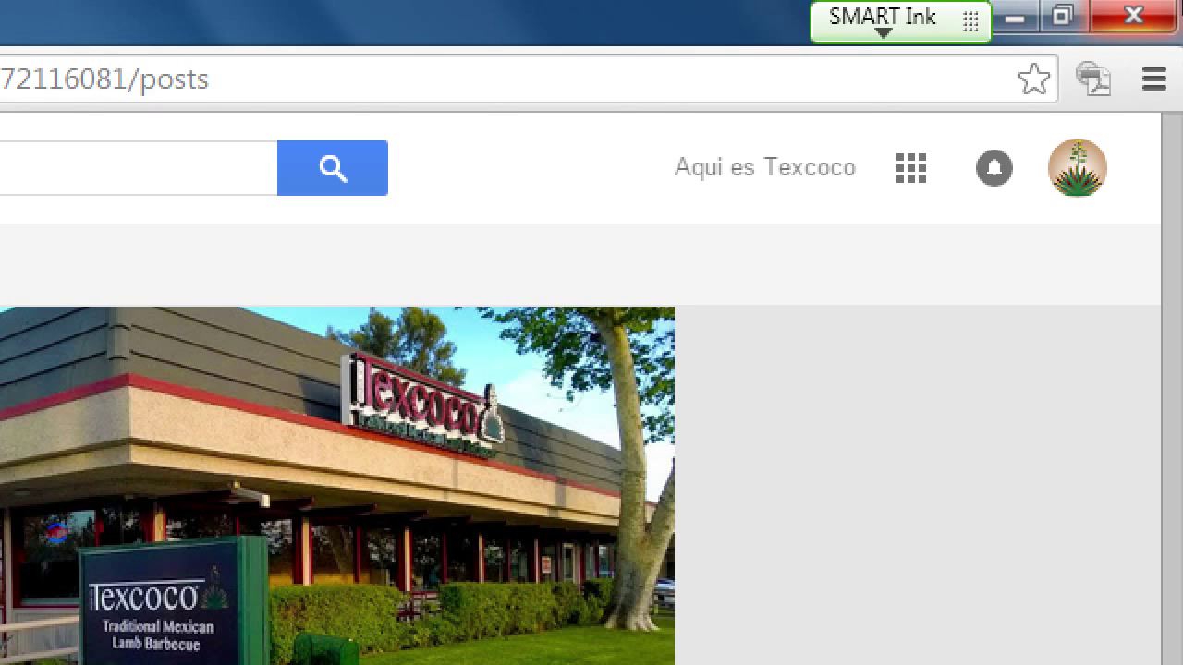
{"action": "left_click", "coordinate": [1077, 169]}
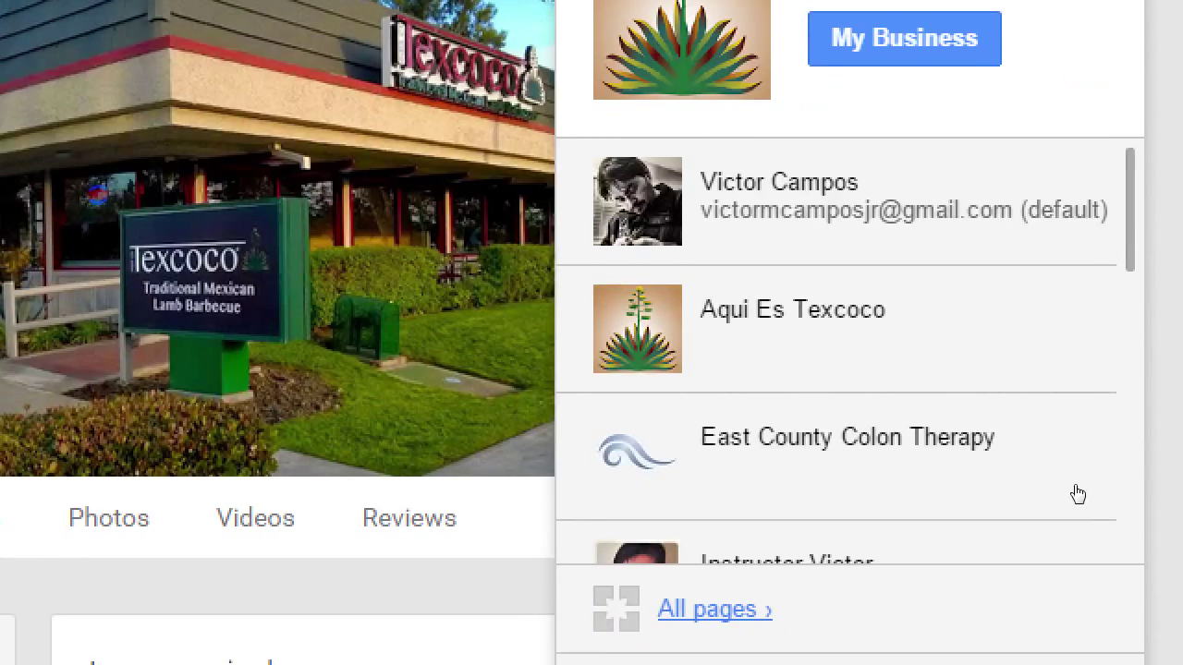
{"action": "left_click", "coordinate": [1053, 417]}
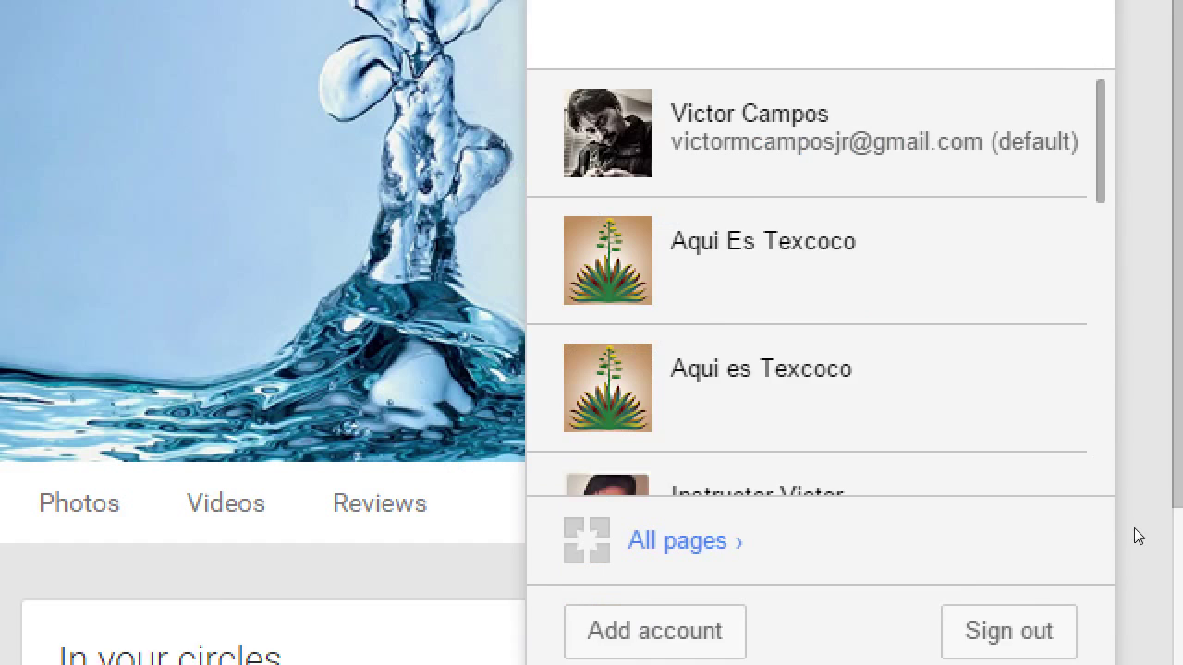
{"action": "scroll", "coordinate": [1135, 288], "scroll_direction": "down", "scroll_amount": 8}
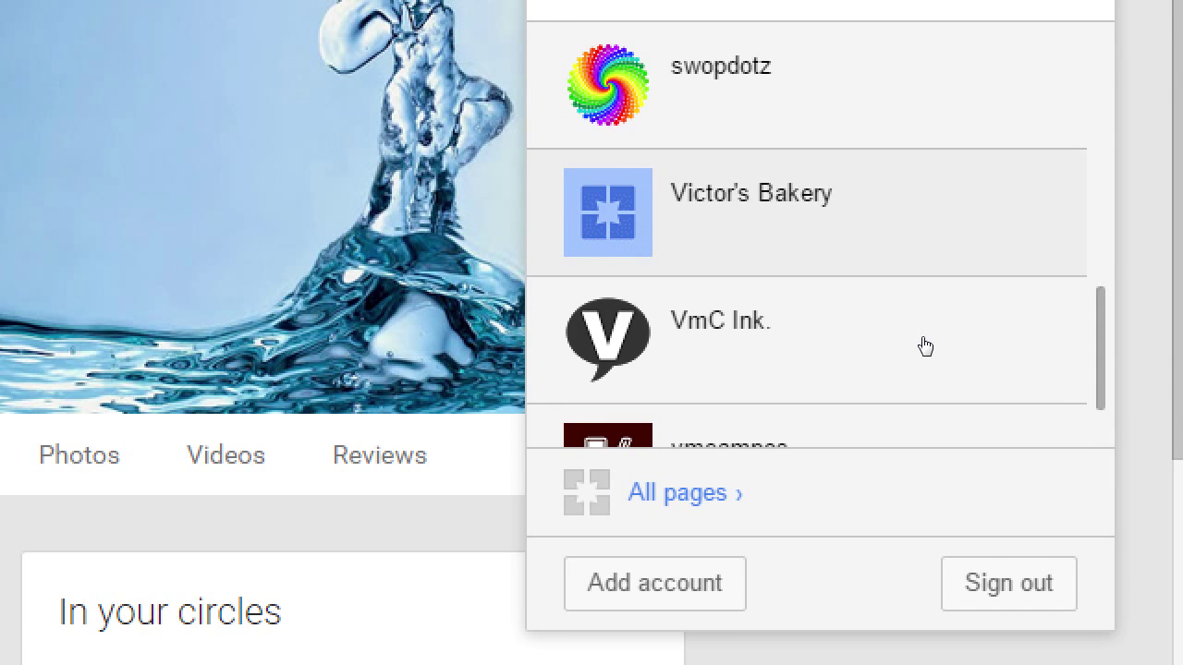
{"action": "left_click", "coordinate": [925, 347]}
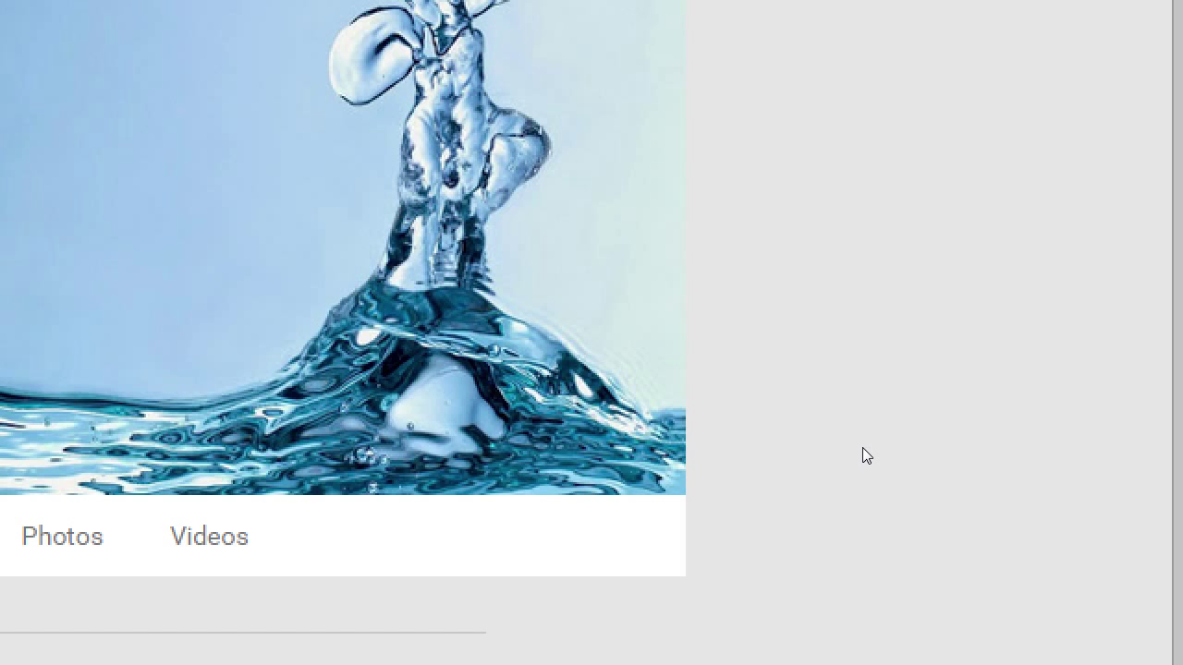
Choose My Business in the left navigation to reach the Victor's Bakery dashboard
{"action": "right_click", "coordinate": [771, 11]}
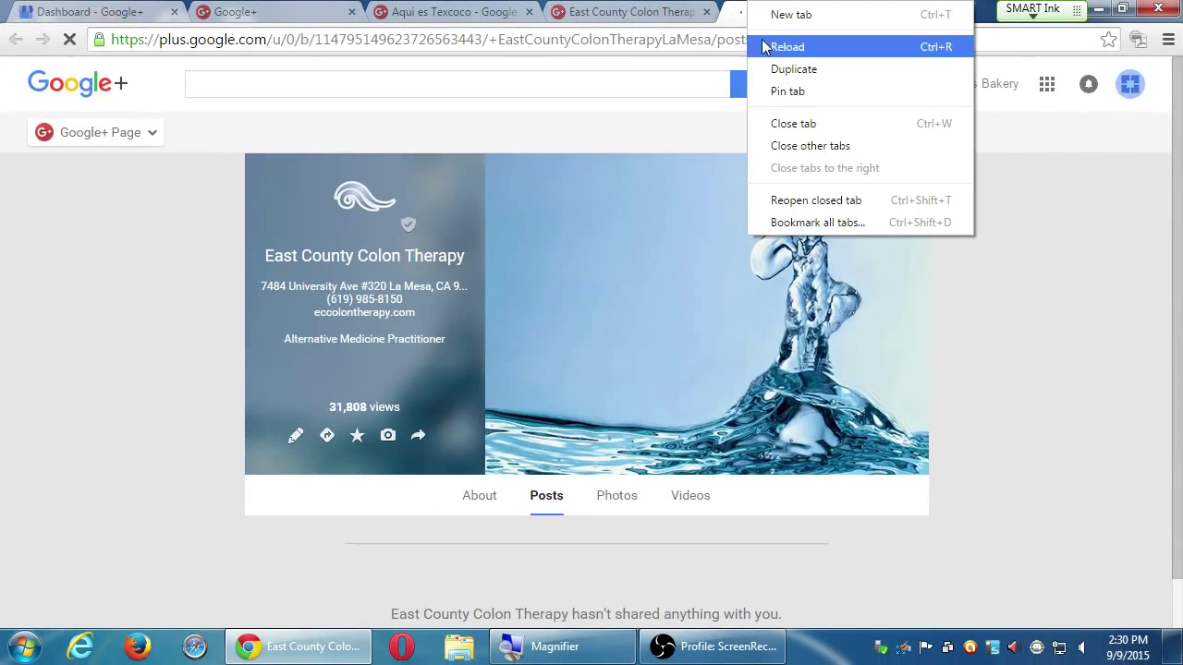
{"action": "left_click", "coordinate": [1037, 71]}
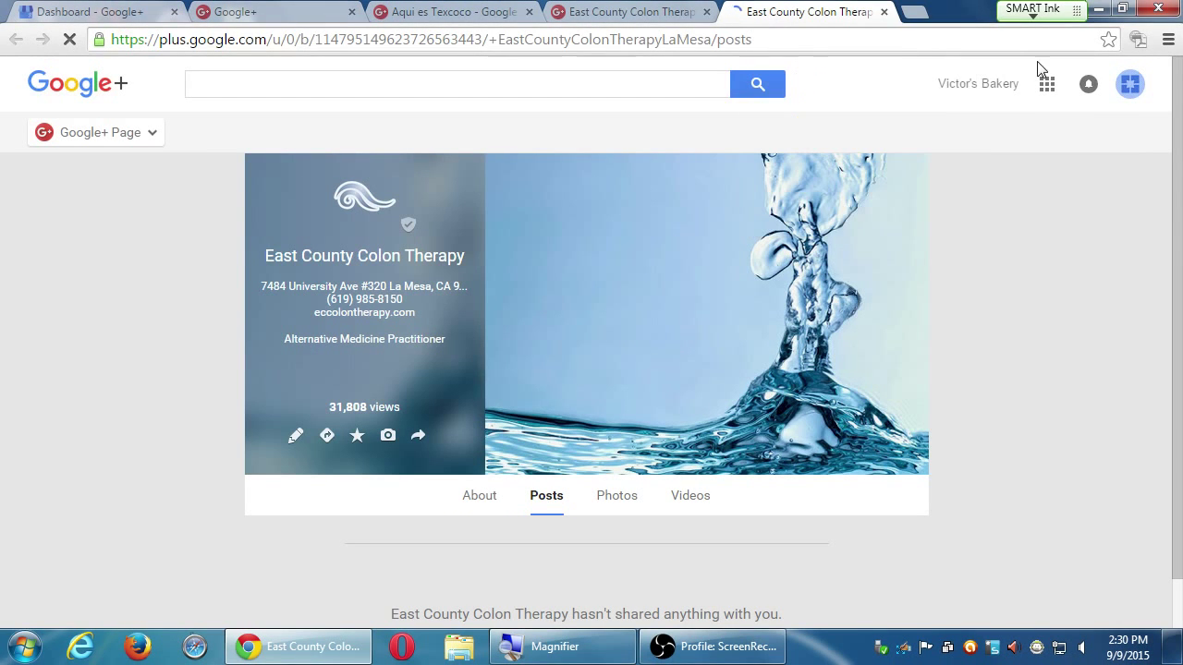
{"action": "left_click", "coordinate": [1132, 98]}
{"action": "left_click", "coordinate": [1134, 89]}
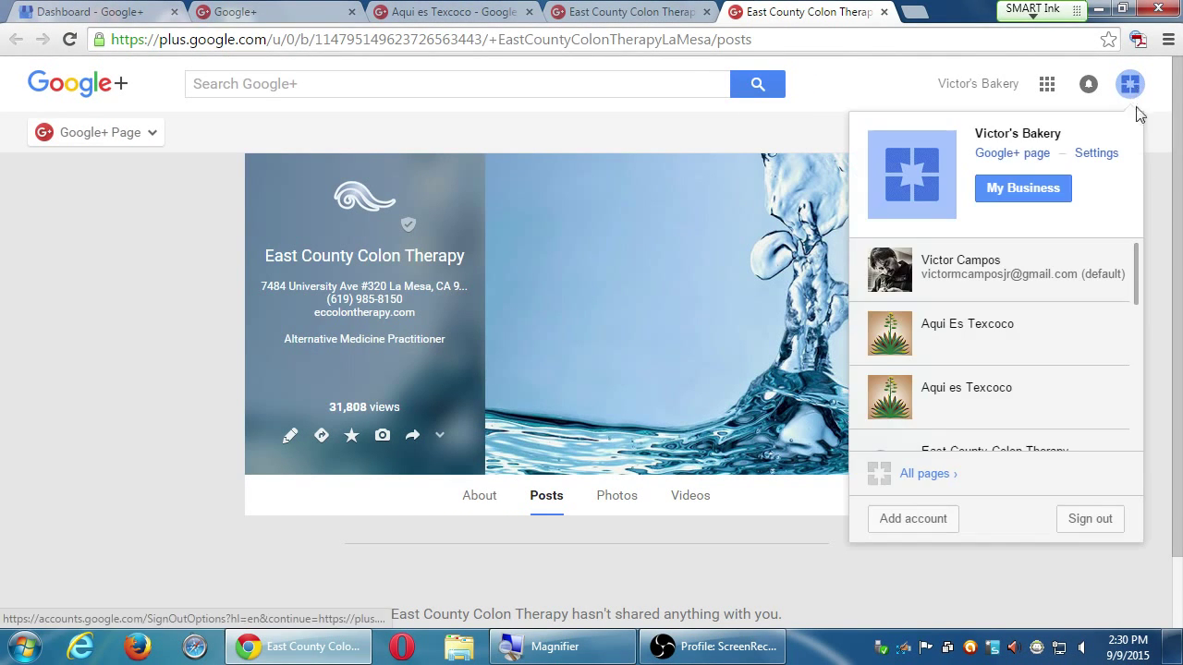
{"action": "left_click", "coordinate": [1136, 360]}
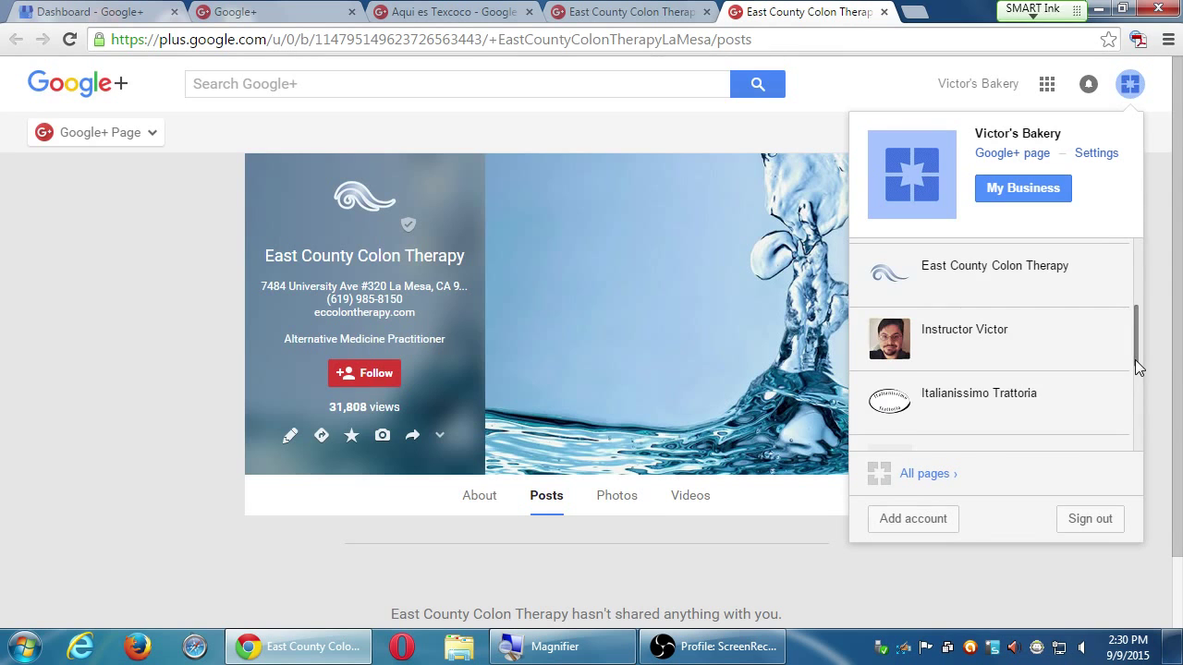
{"action": "left_click_drag", "start_coordinate": [1137, 365], "coordinate": [1137, 406]}
{"action": "scroll", "coordinate": [1024, 411], "scroll_direction": "down", "scroll_amount": 3}
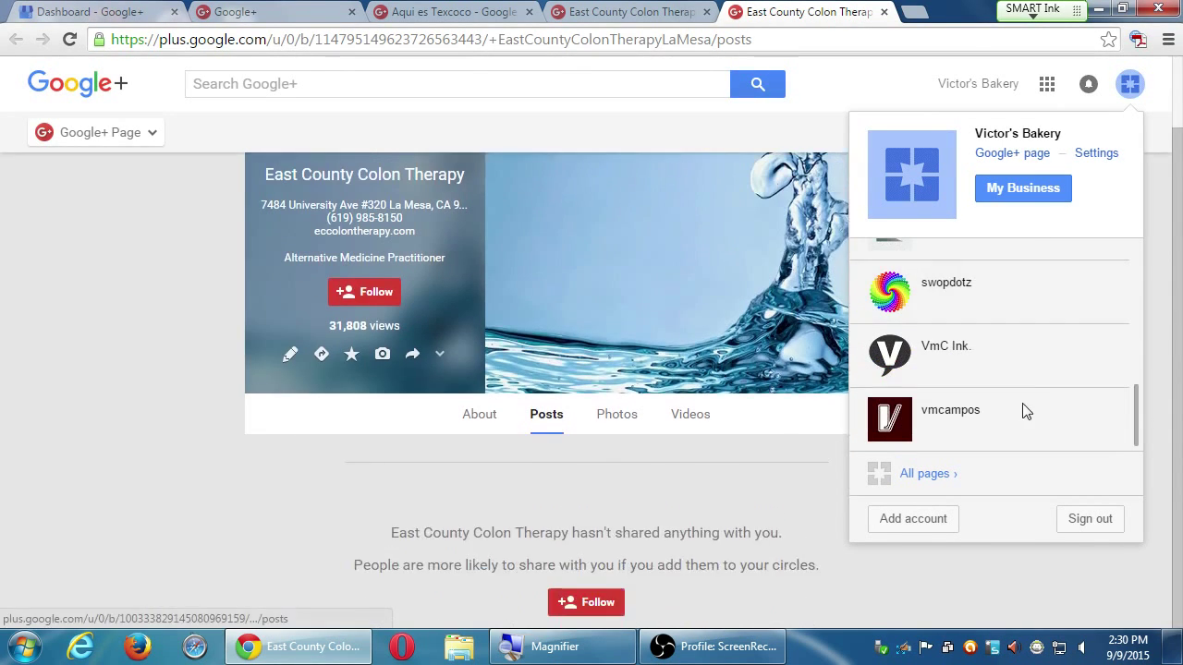
{"action": "scroll", "coordinate": [581, 225], "scroll_direction": "up", "scroll_amount": 1}
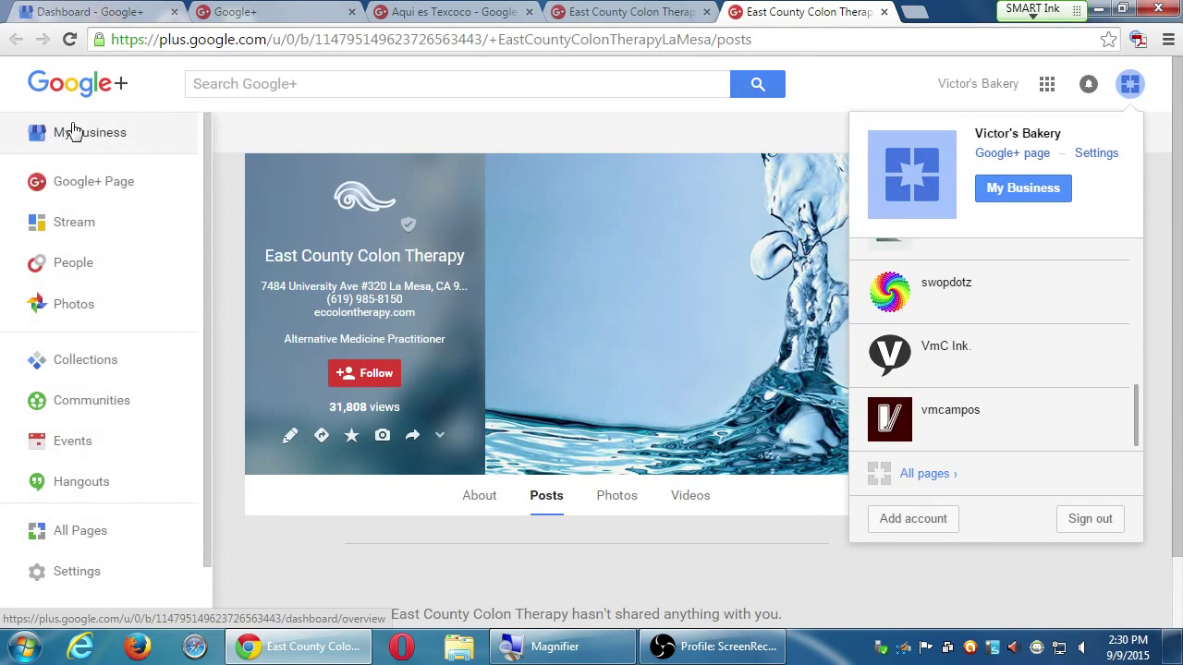
{"action": "left_click", "coordinate": [74, 129]}
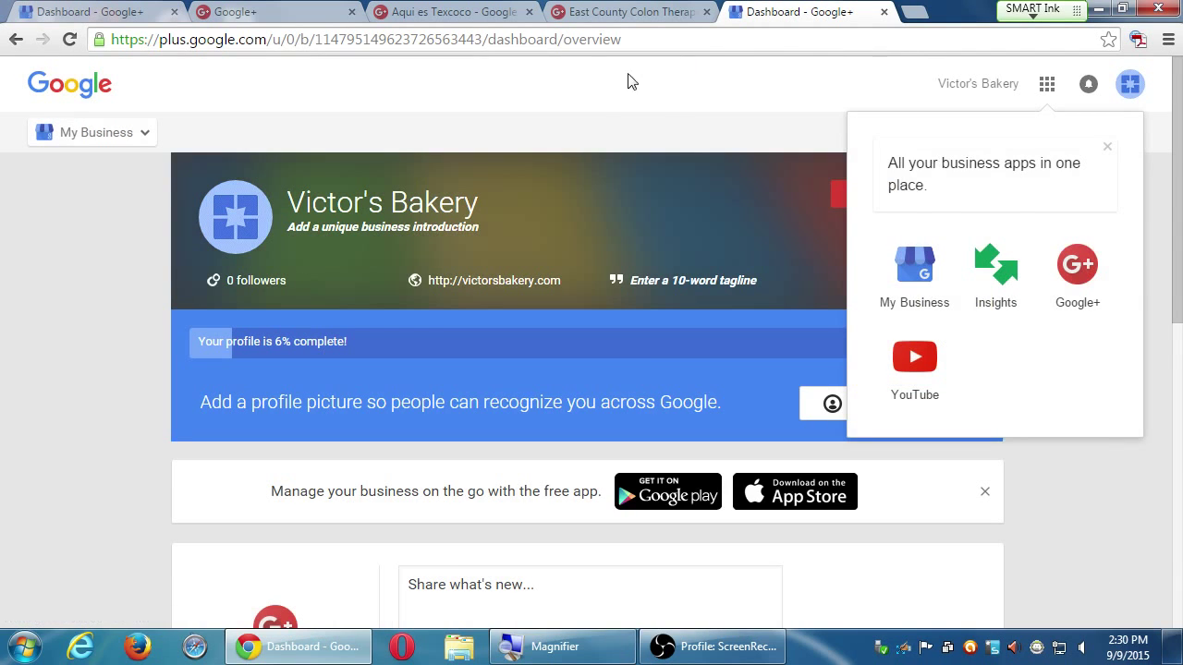
{"action": "right_click", "coordinate": [788, 13]}
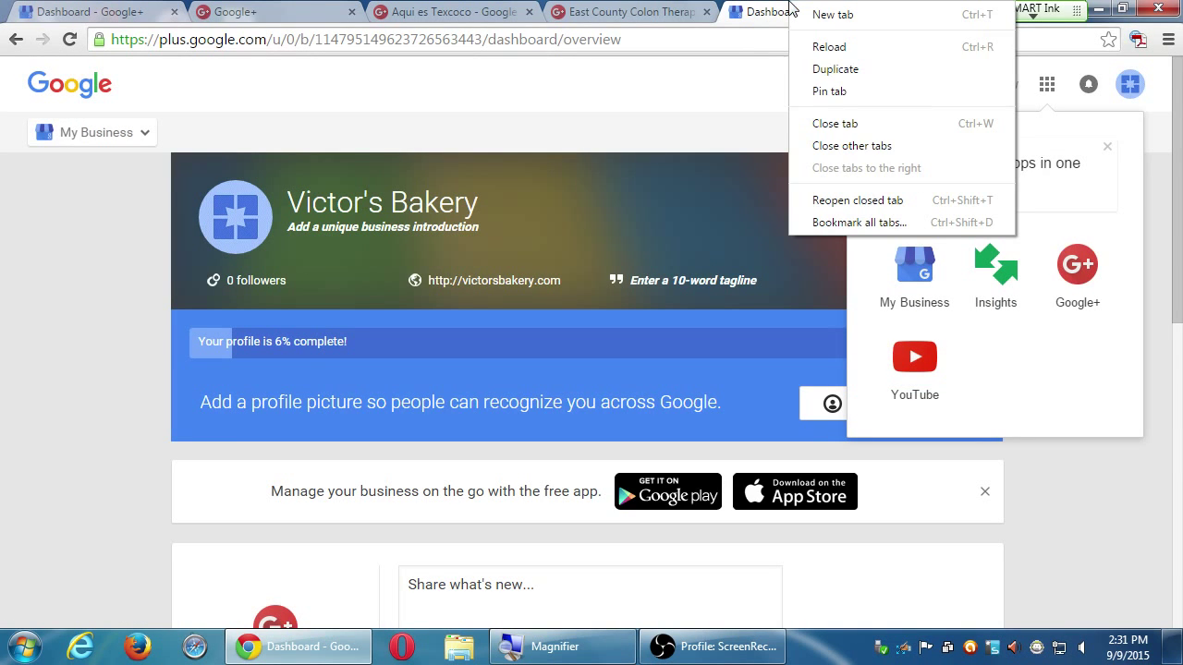
{"action": "left_click", "coordinate": [819, 146]}
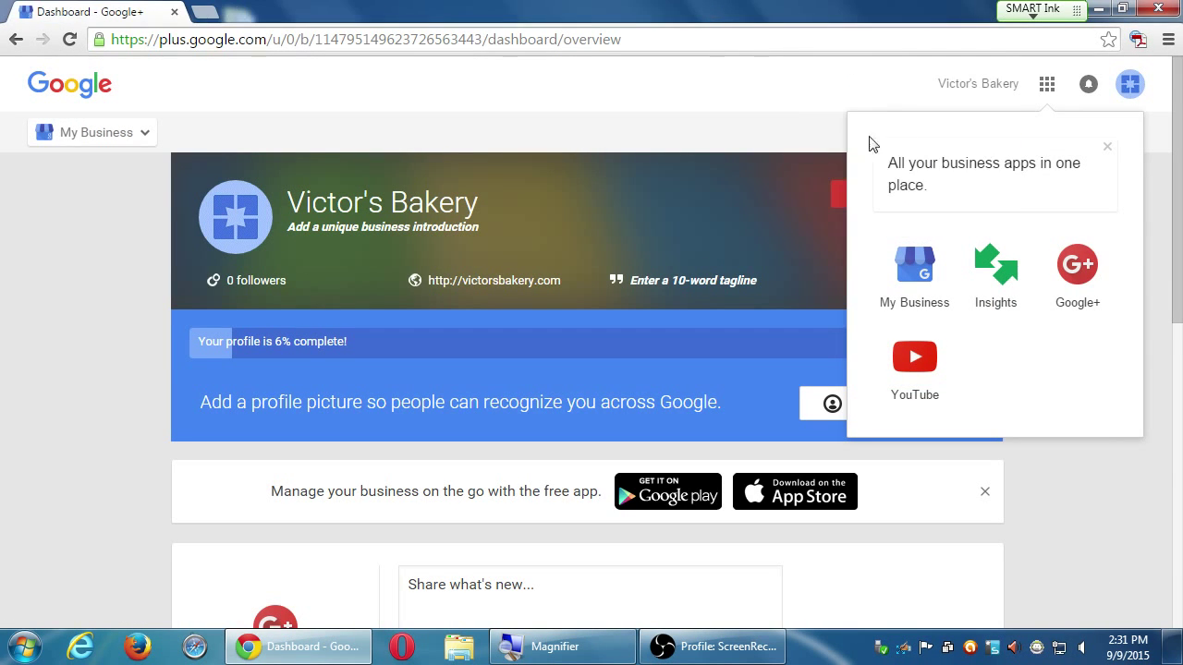
{"action": "left_click", "coordinate": [1107, 147]}
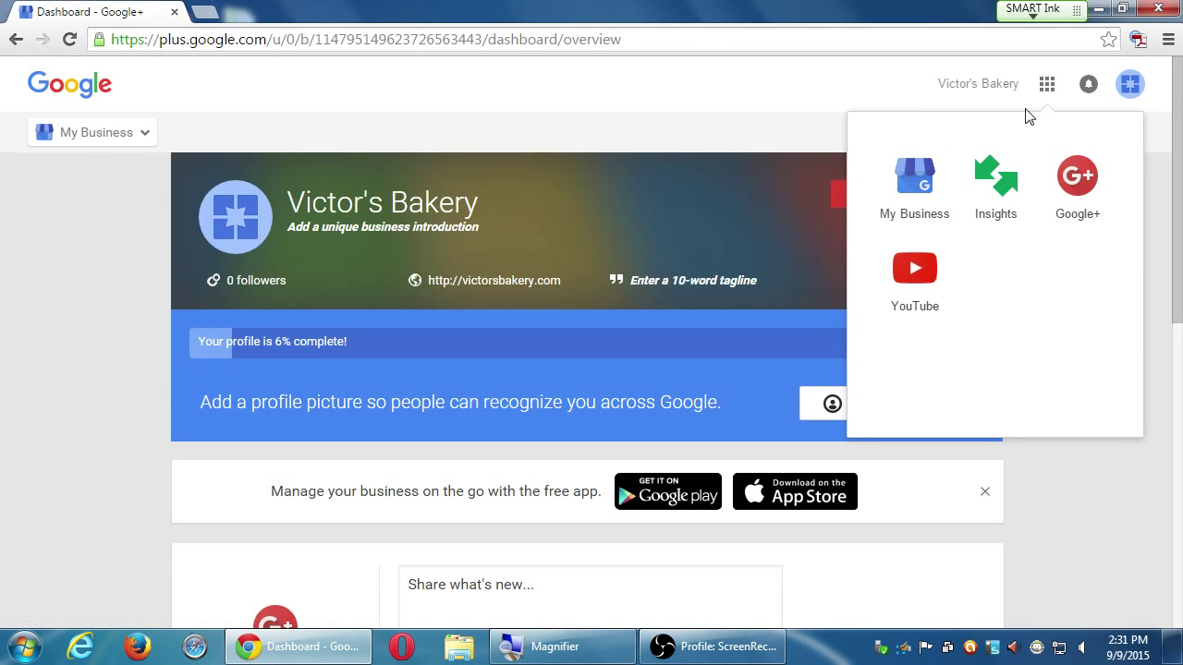
{"action": "left_click", "coordinate": [1046, 84]}
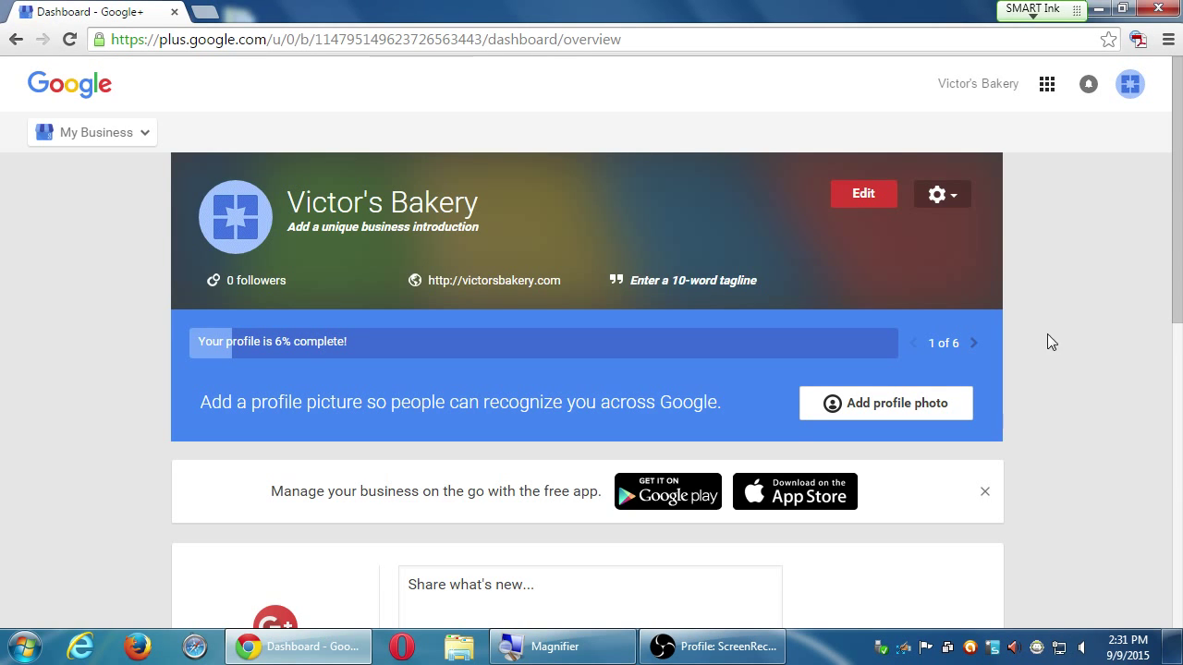
{"action": "scroll", "coordinate": [1066, 397], "scroll_direction": "down", "scroll_amount": 2}
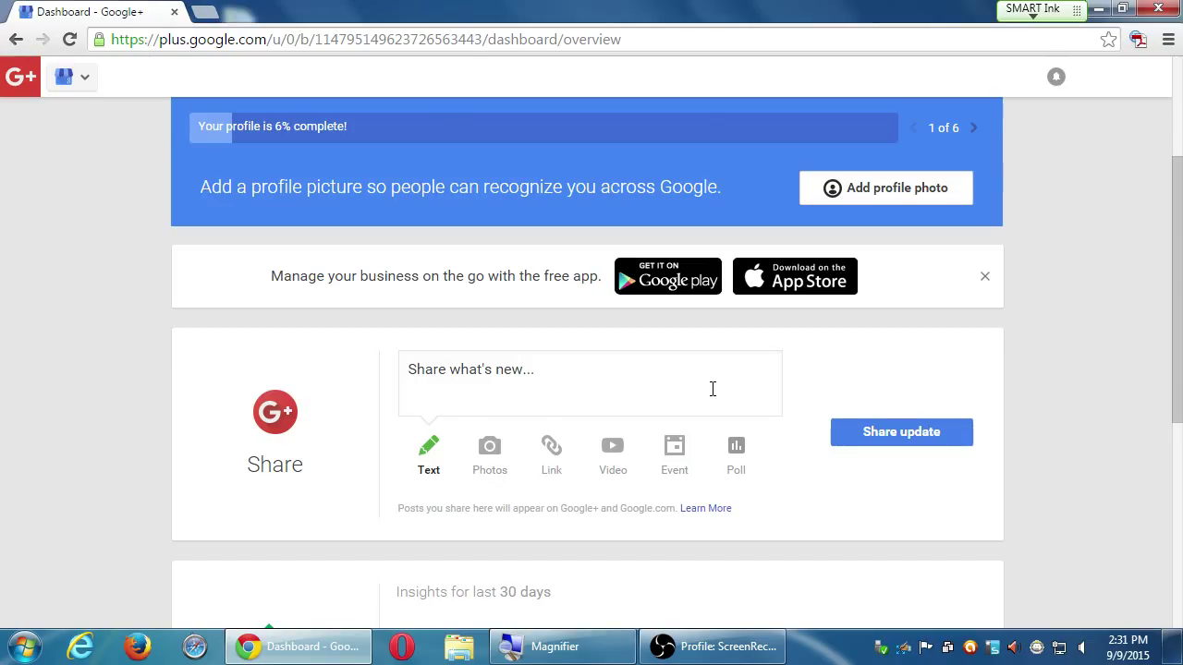
{"action": "scroll", "coordinate": [712, 388], "scroll_direction": "up", "scroll_amount": 3}
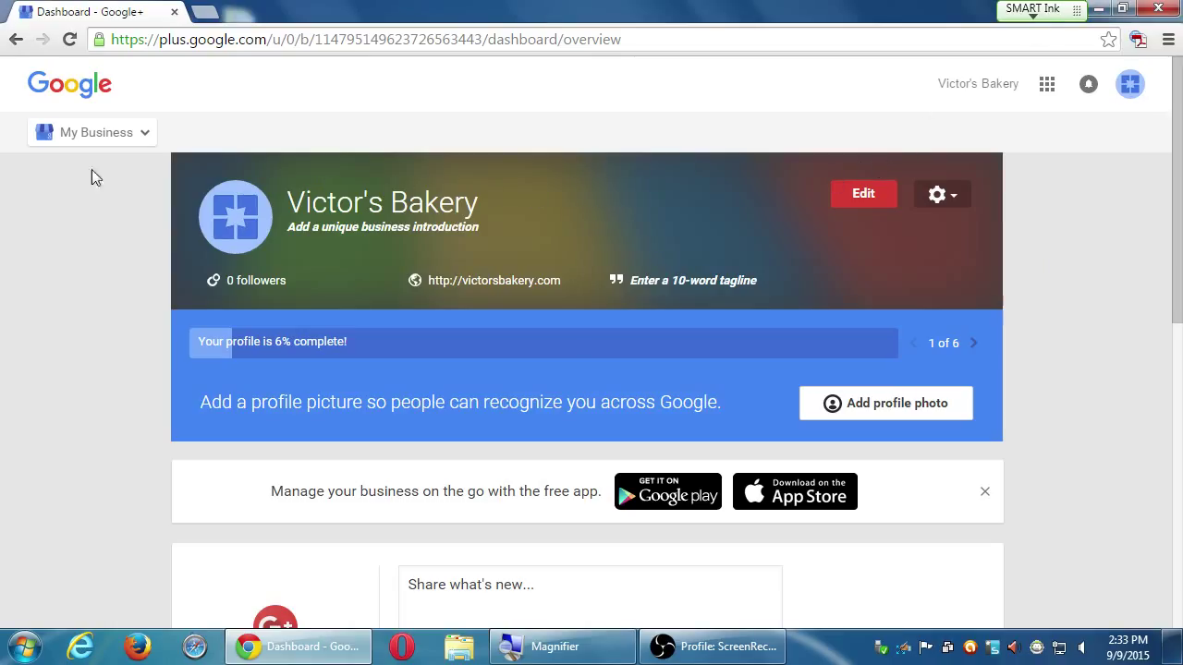
Use the banner's Edit button to open the Victor's Bakery page's About tab
{"action": "left_click", "coordinate": [874, 200]}
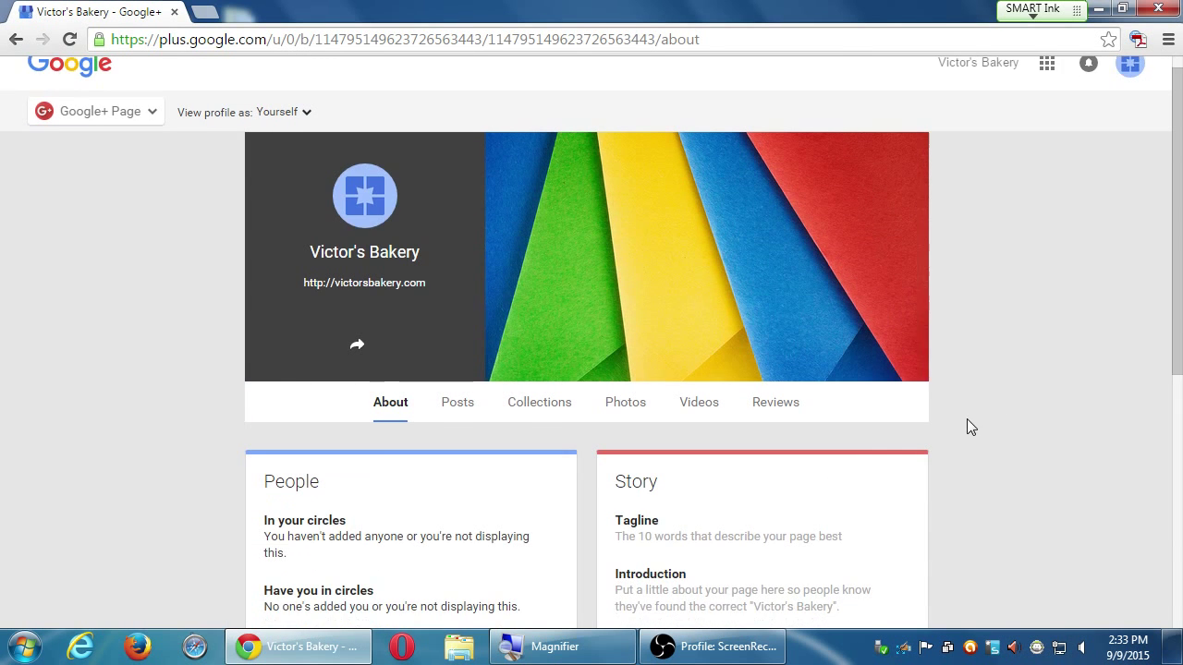
{"action": "scroll", "coordinate": [966, 428], "scroll_direction": "down", "scroll_amount": 2}
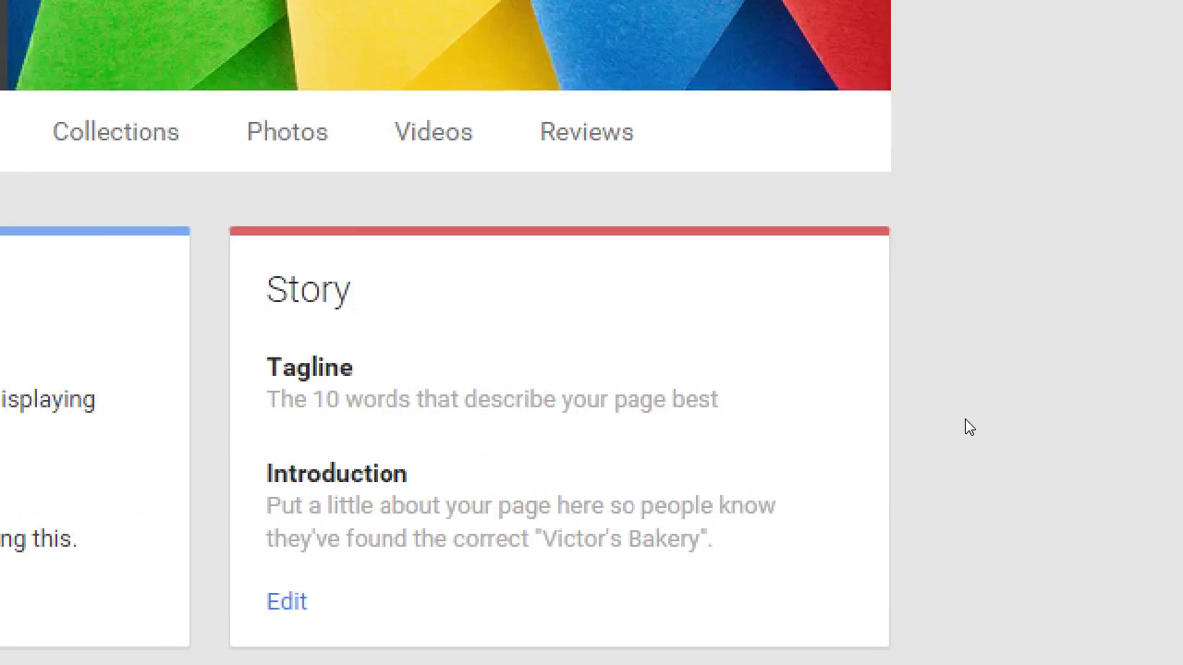
{"action": "left_click", "coordinate": [253, 323]}
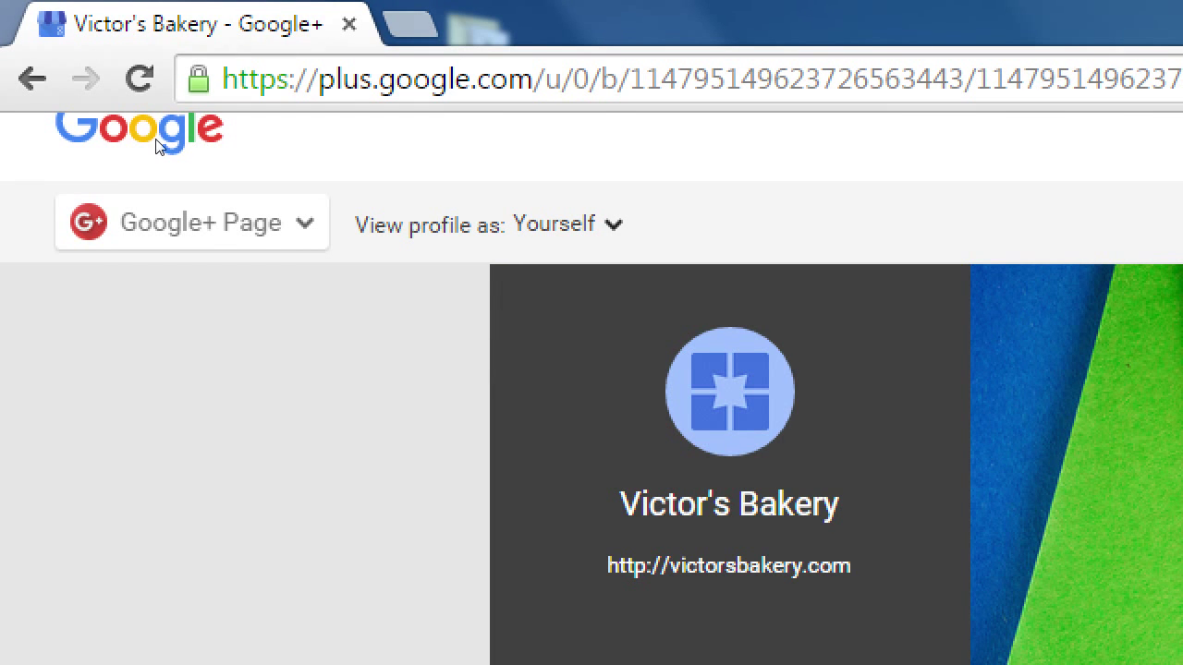
{"action": "mouse_move", "coordinate": [160, 127]}
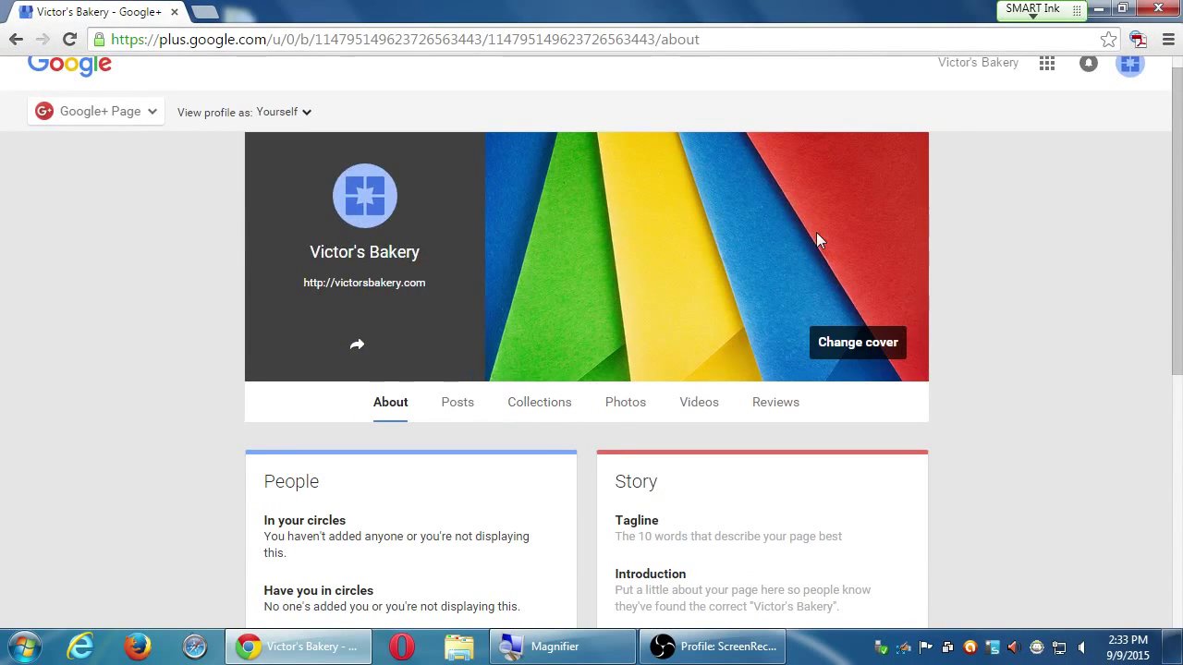
{"action": "scroll", "coordinate": [1048, 352], "scroll_direction": "down", "scroll_amount": 5}
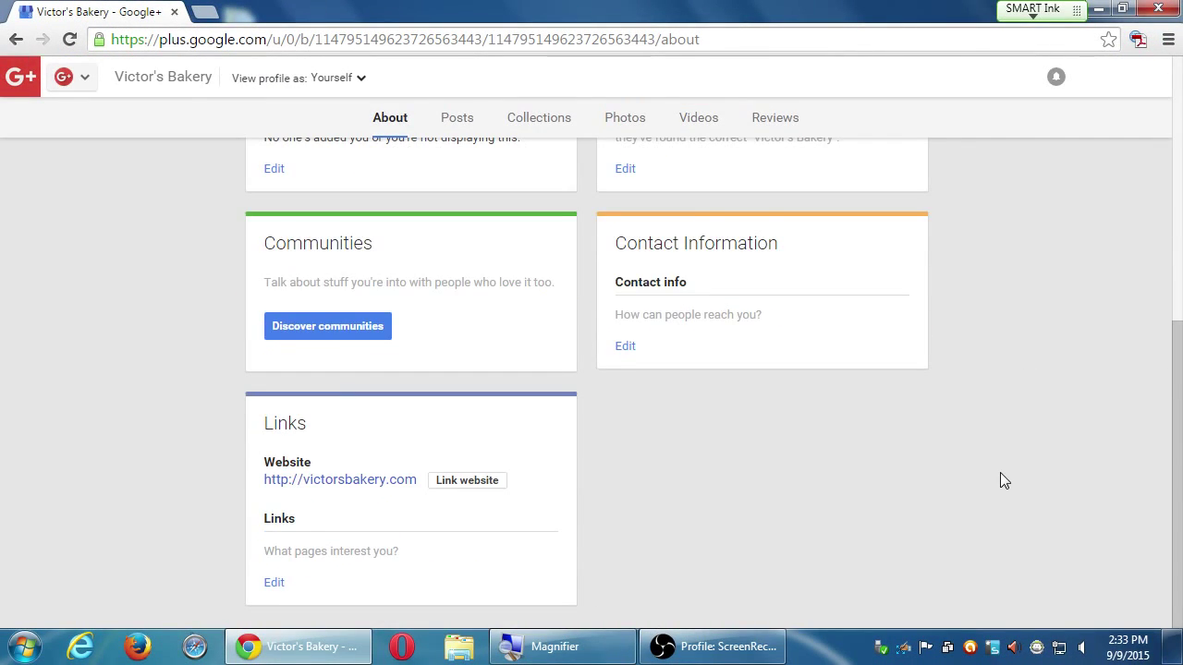
{"action": "scroll", "coordinate": [1001, 472], "scroll_direction": "up", "scroll_amount": 5}
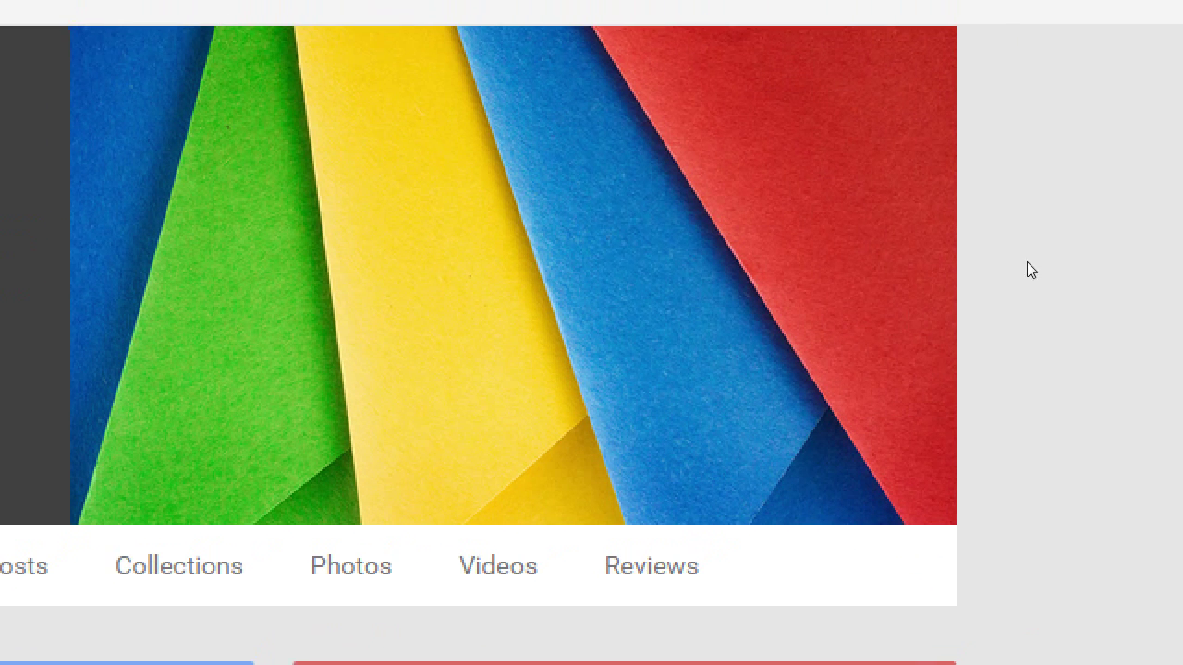
{"action": "mouse_move", "coordinate": [924, 290]}
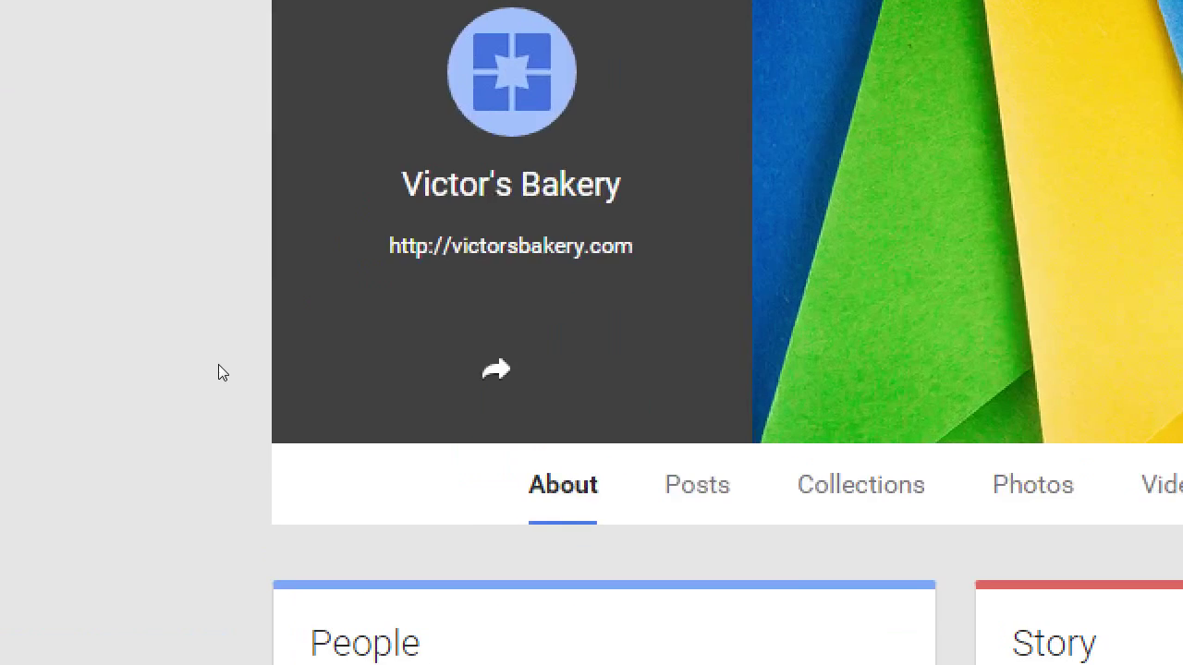
{"action": "scroll", "coordinate": [194, 497], "scroll_direction": "down", "scroll_amount": 1}
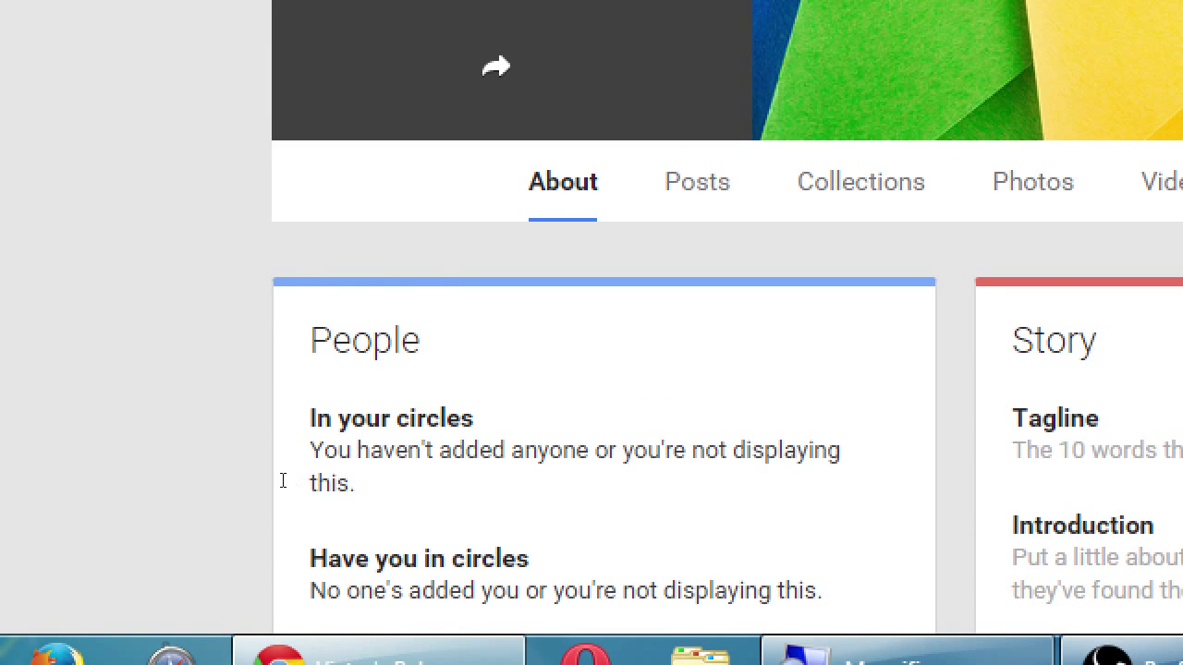
{"action": "key", "text": "Tab"}
{"action": "key", "text": "Tab"}
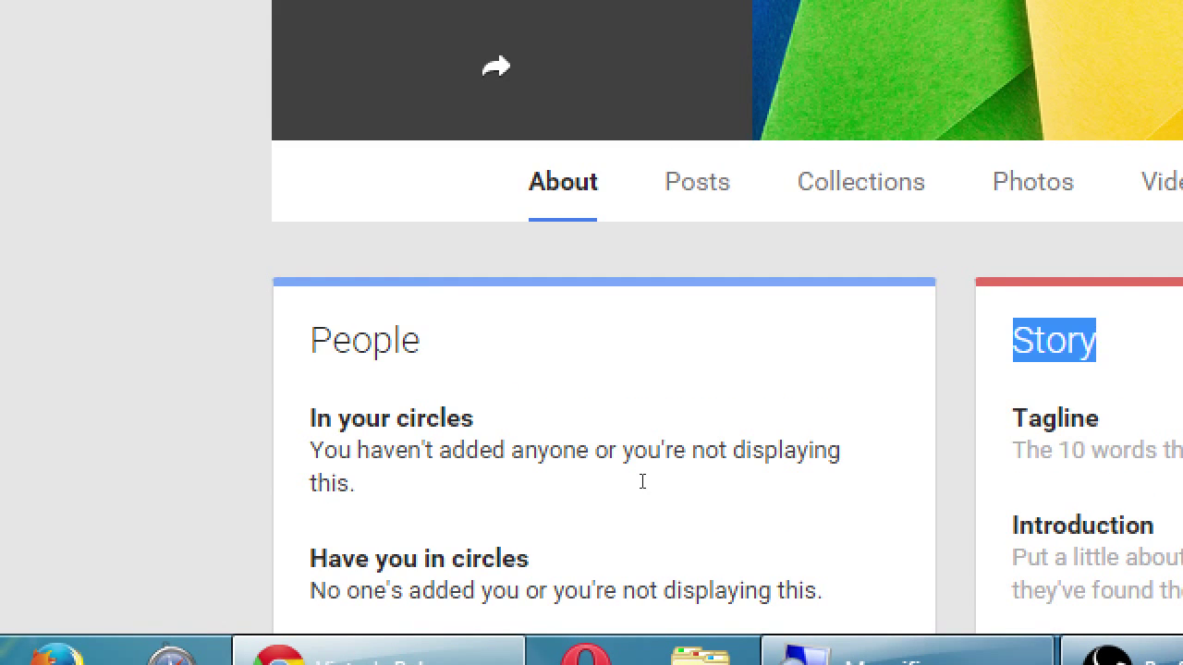
{"action": "scroll", "coordinate": [576, 485], "scroll_direction": "down", "scroll_amount": 1}
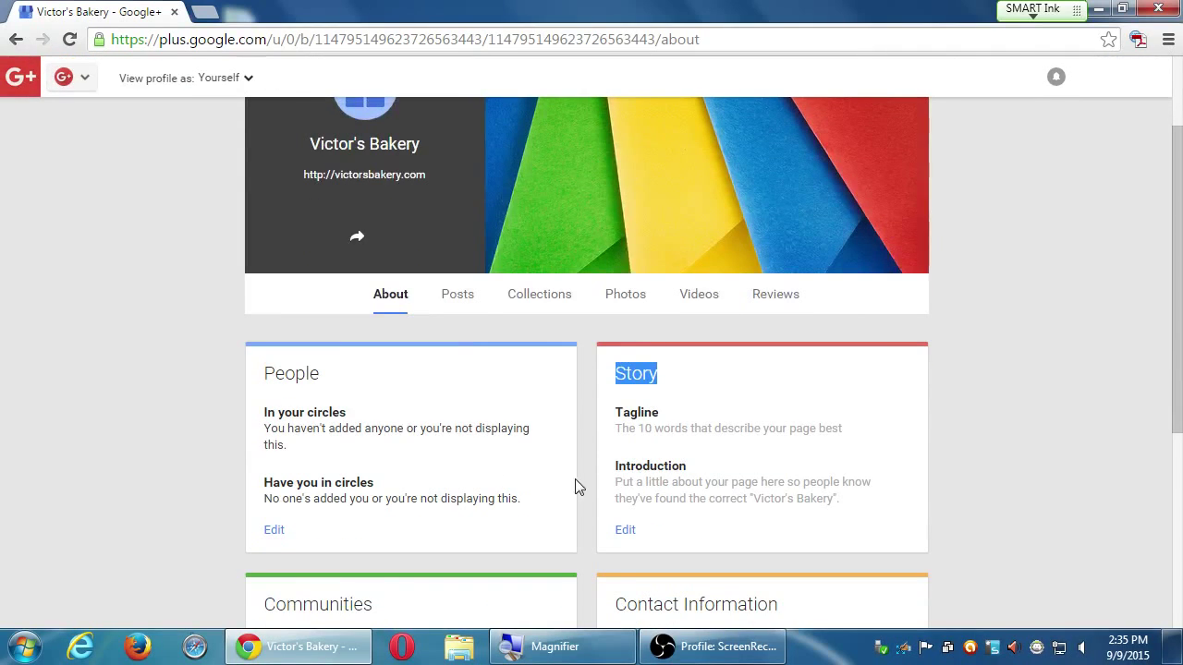
{"action": "double_click", "coordinate": [290, 374]}
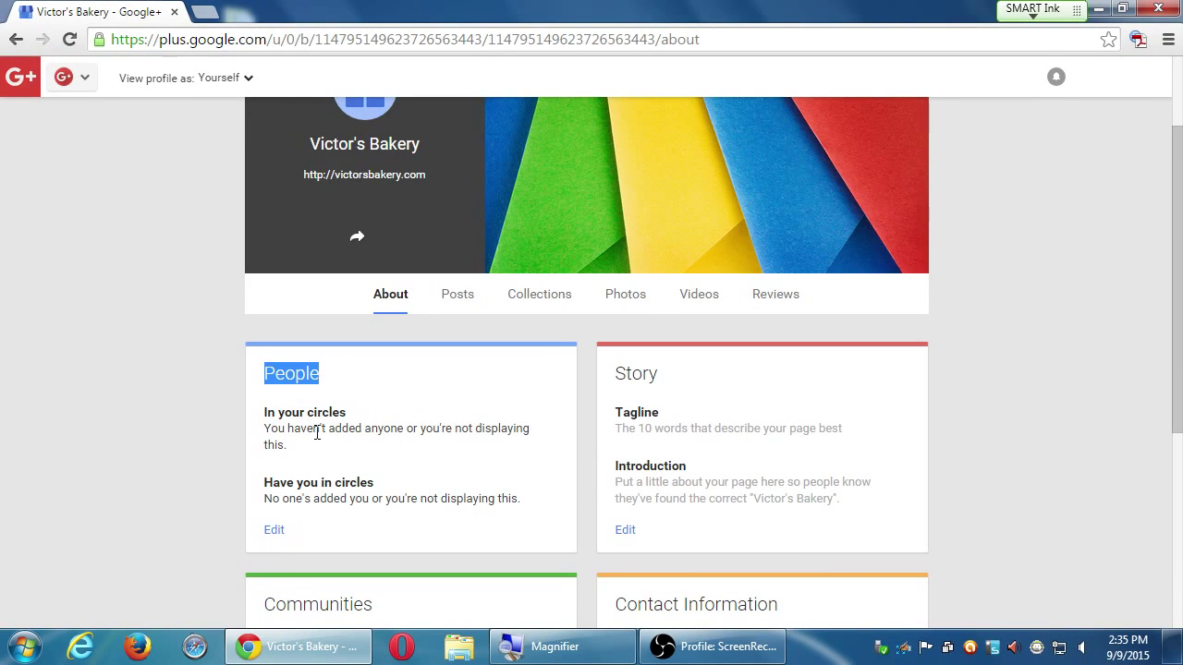
{"action": "left_click", "coordinate": [904, 473]}
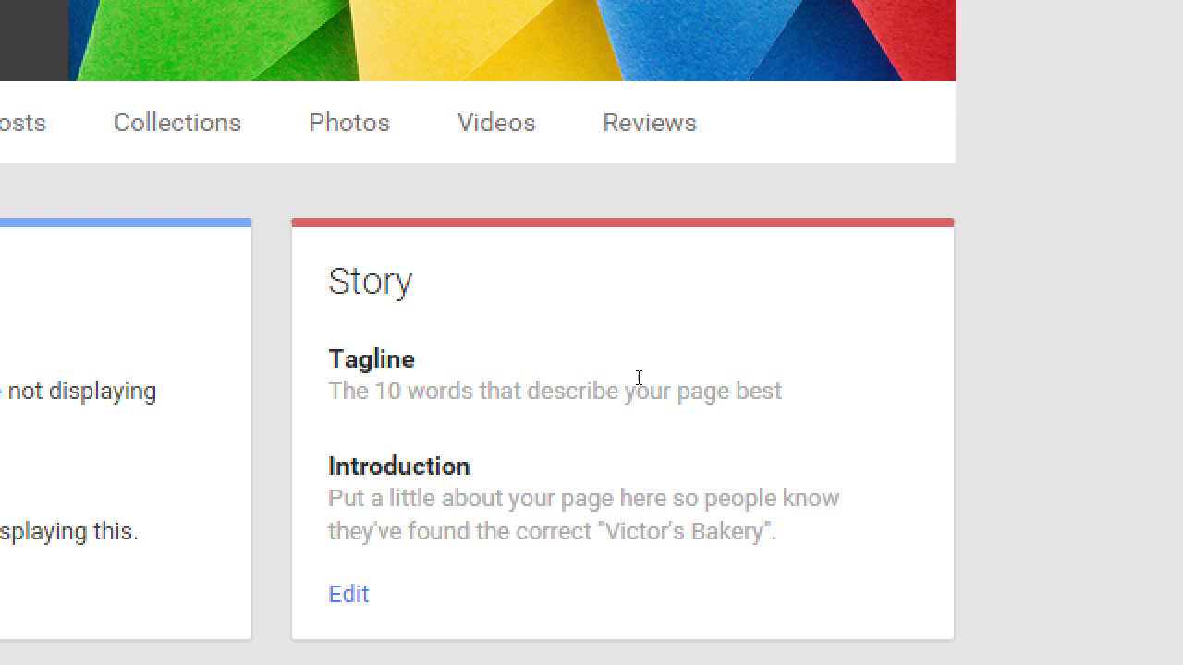
{"action": "left_click", "coordinate": [629, 539]}
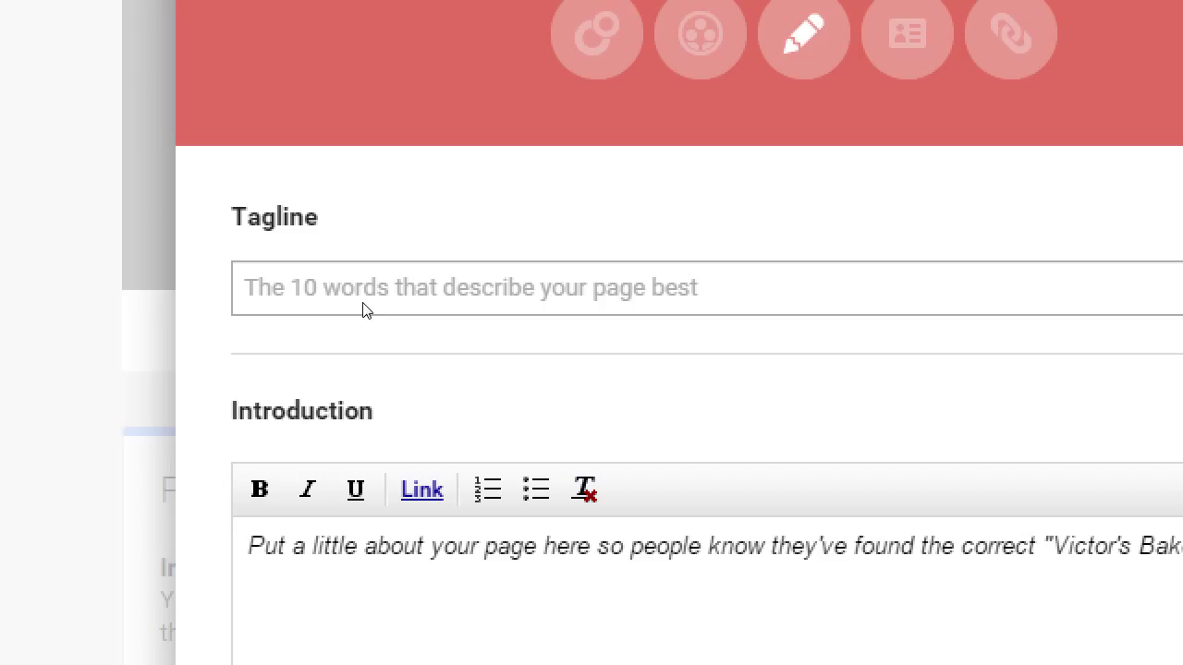
{"action": "type", "text": "Family-Owned "}
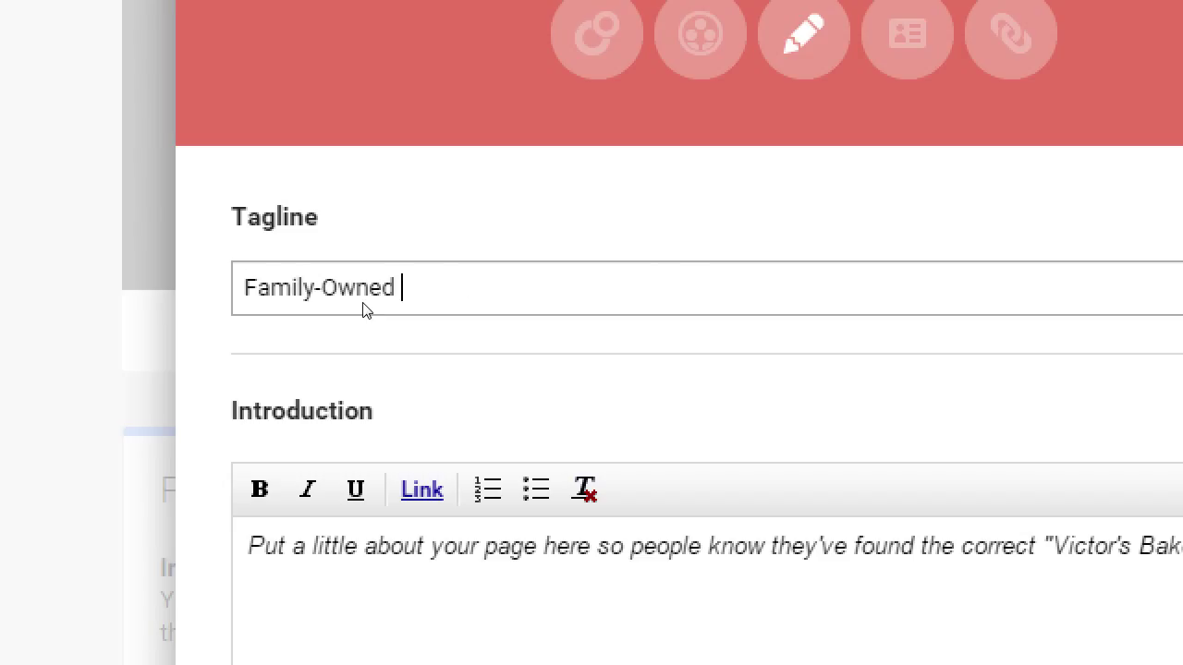
{"action": "type", "text": "Bakery in the Heart of East"}
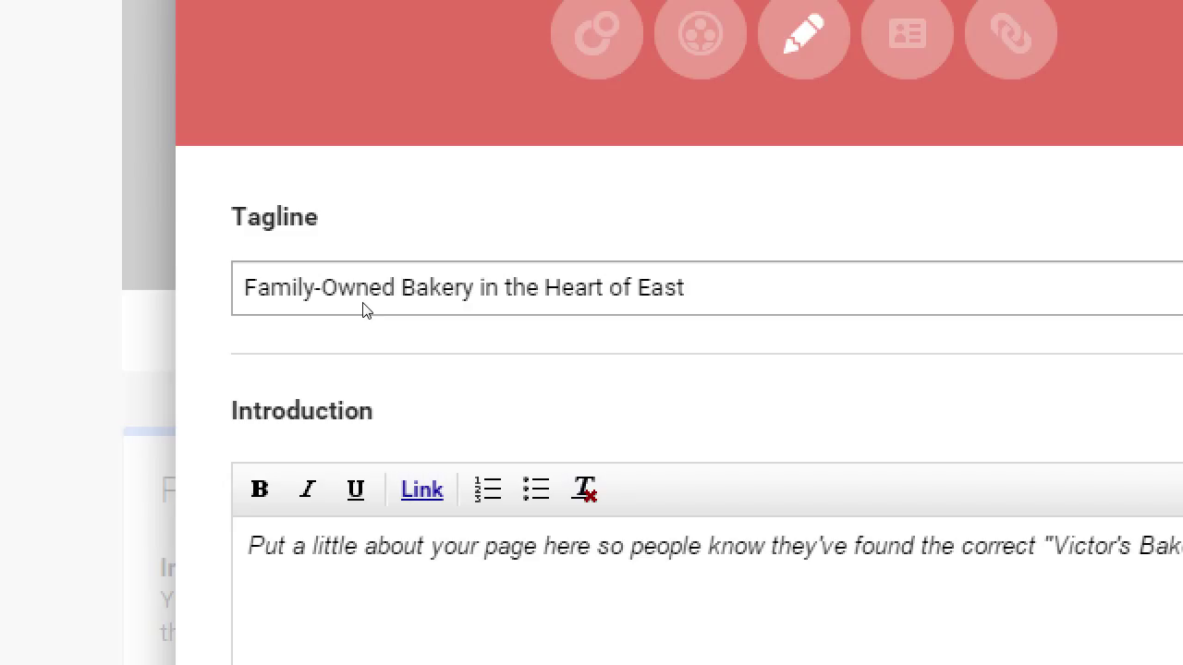
{"action": "type", "text": "lake"}
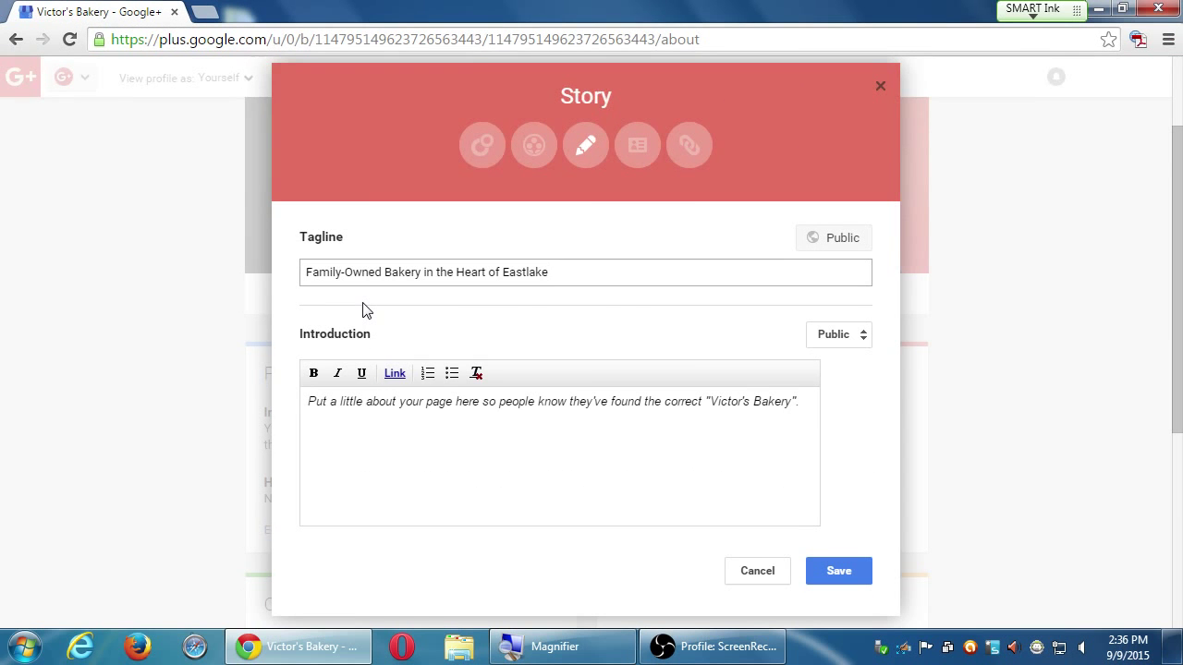
{"action": "key", "text": "Escape"}
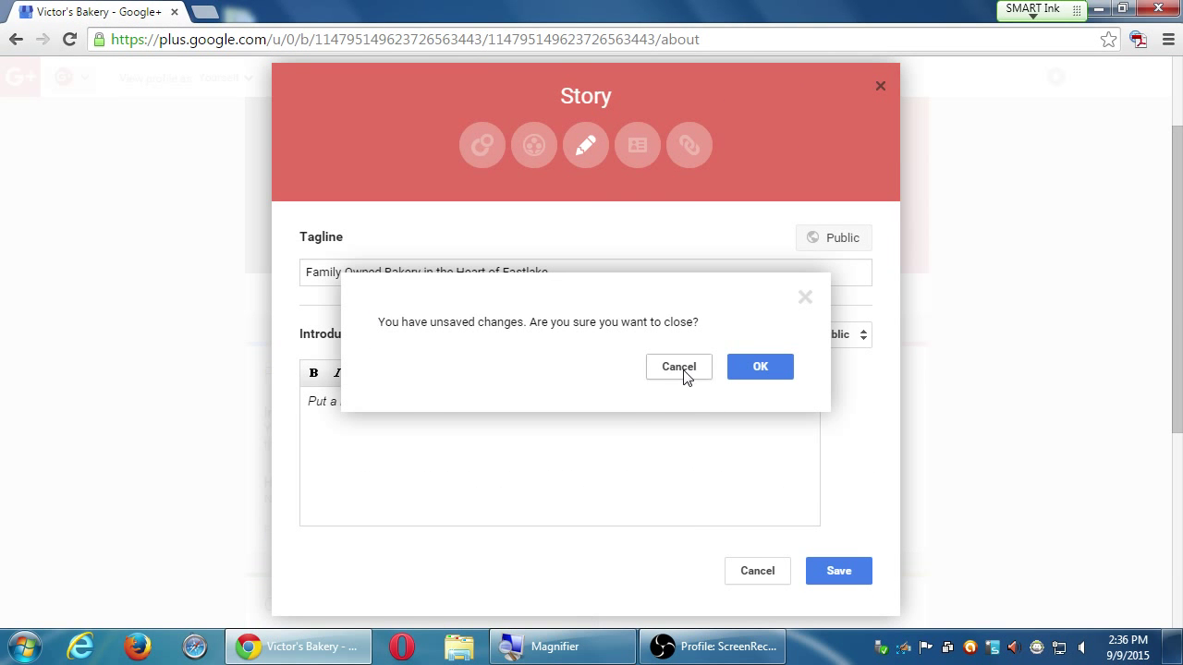
{"action": "left_click", "coordinate": [759, 367]}
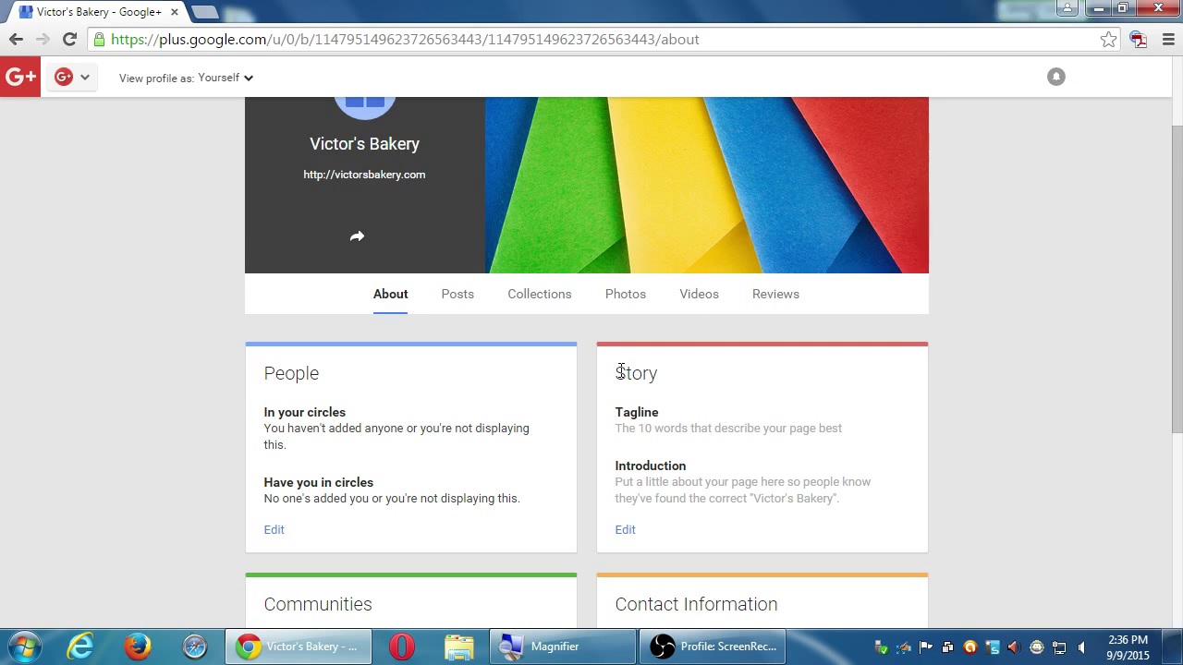
{"action": "left_click_drag", "start_coordinate": [616, 372], "coordinate": [654, 371]}
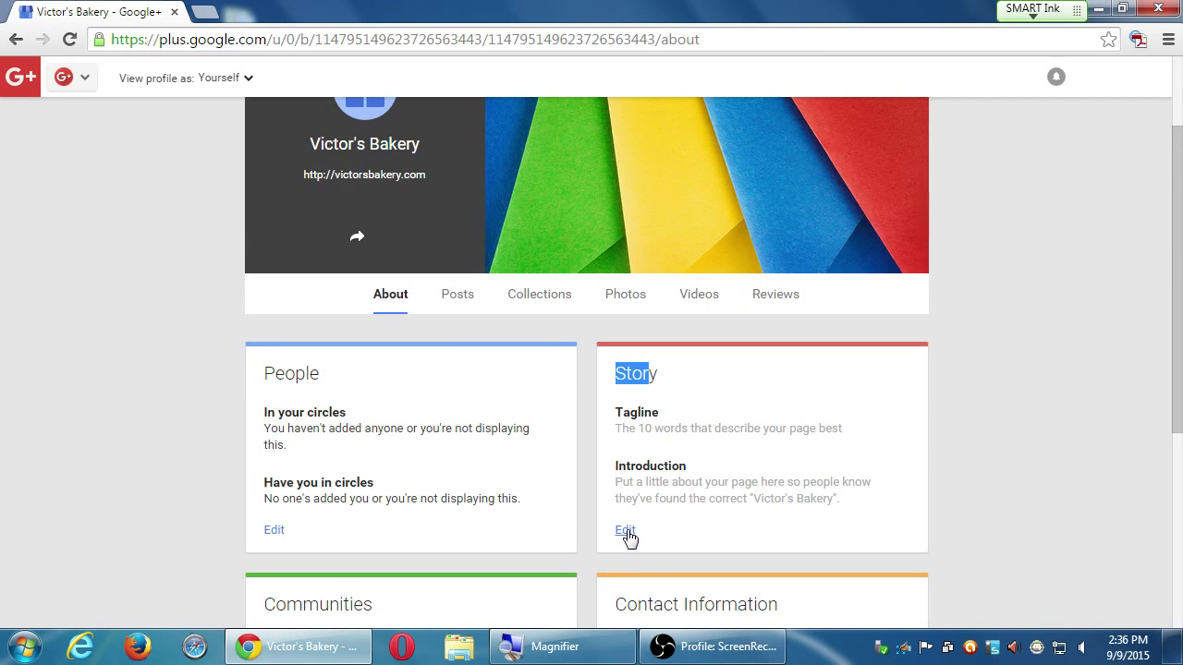
Enter the tagline 'Family-Owned Bakery in the Heart of Eastlake, California Specializing in Vegan Goods' in the Story editor
{"action": "left_click", "coordinate": [626, 531]}
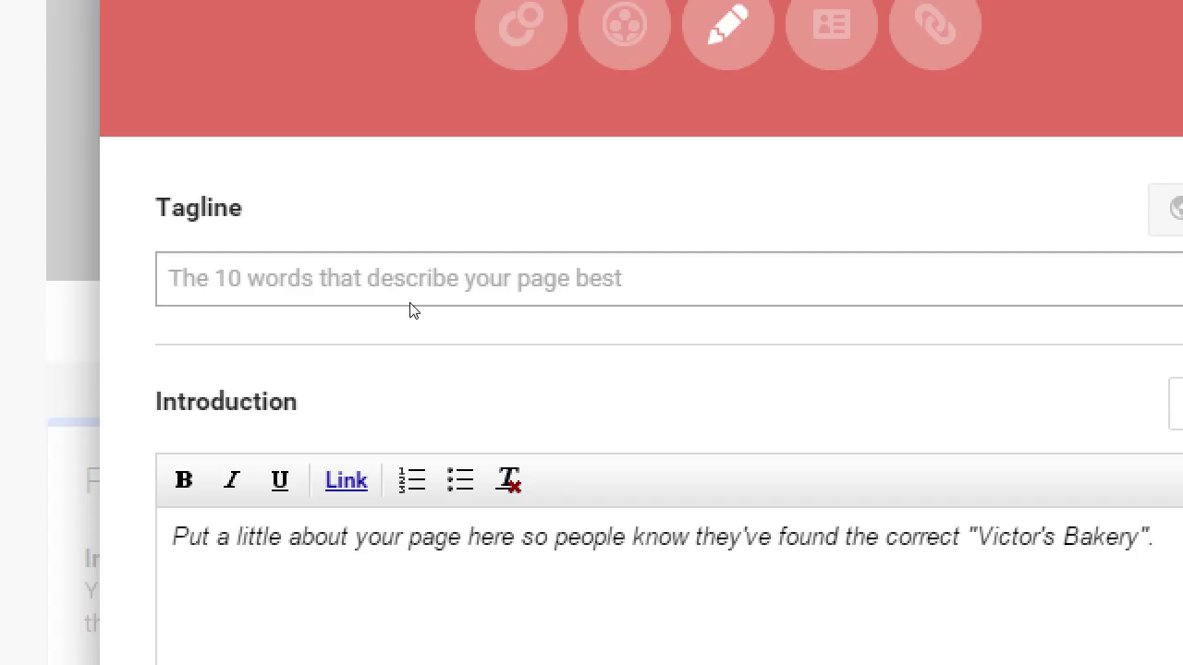
{"action": "type", "text": "Famil6y"}
{"action": "key", "text": "BackSpace"}
{"action": "key", "text": "BackSpace"}
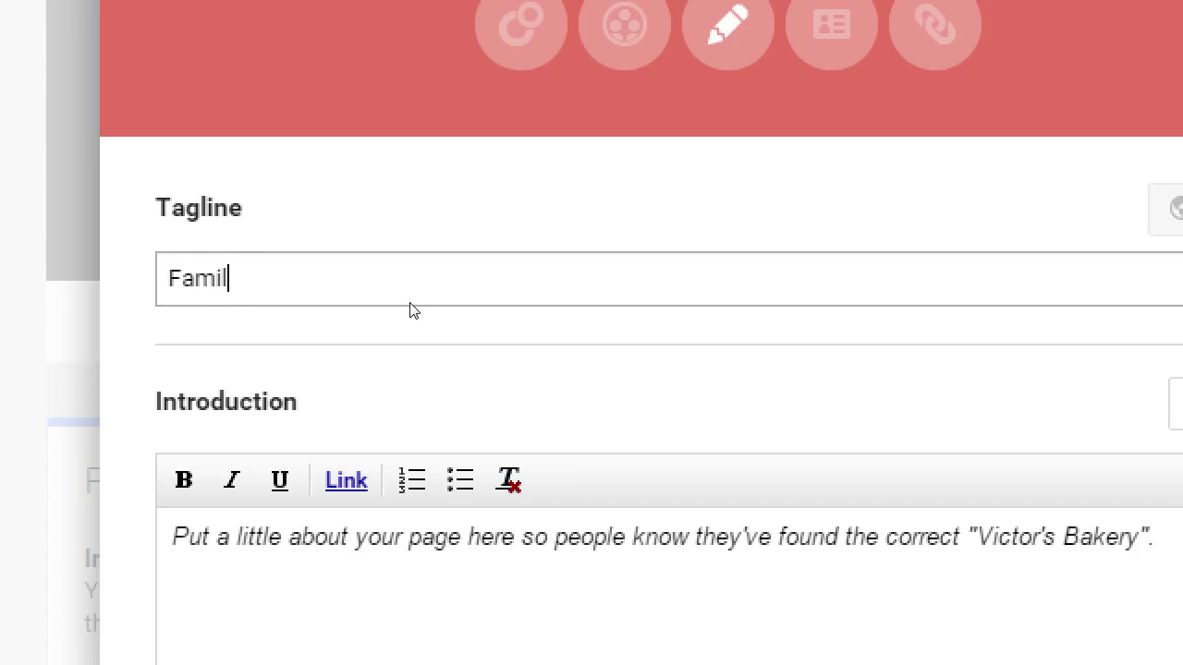
{"action": "type", "text": "y-Owned "}
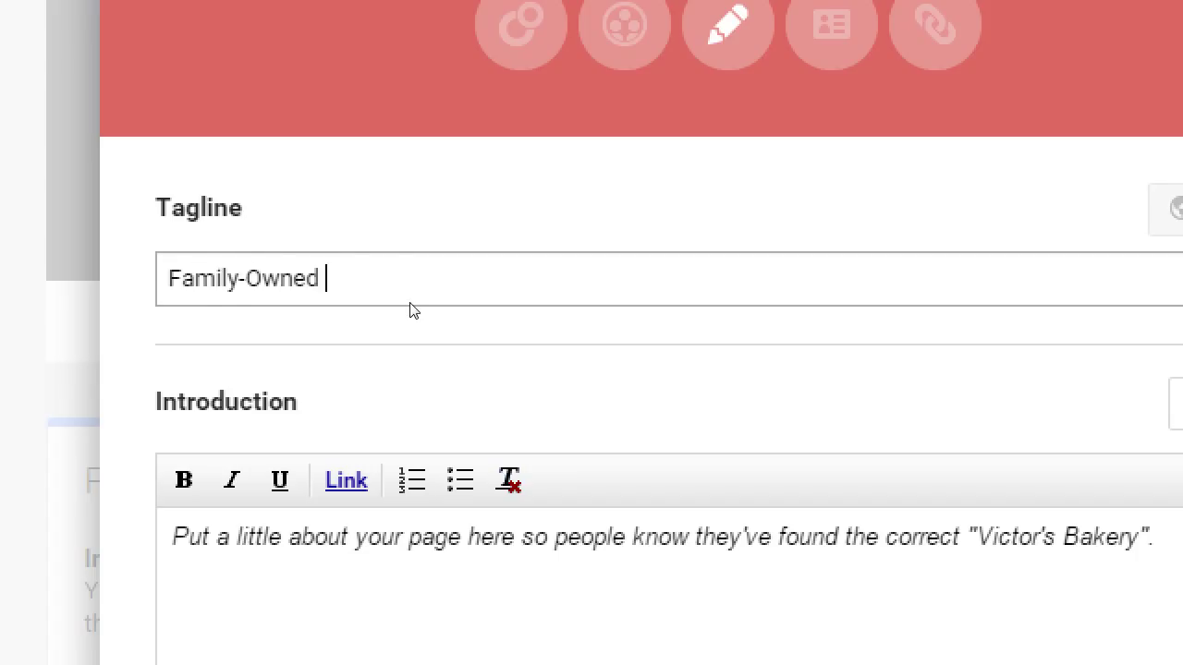
{"action": "type", "text": "Bakery in the H"}
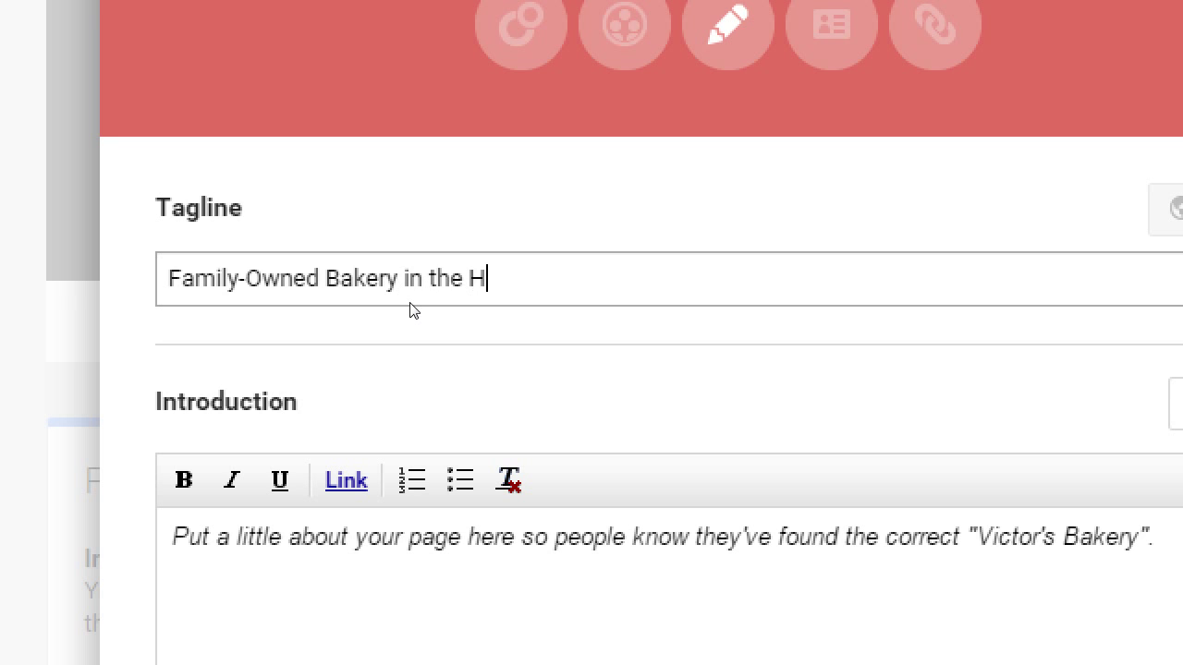
{"action": "type", "text": "eart of Eastlake"}
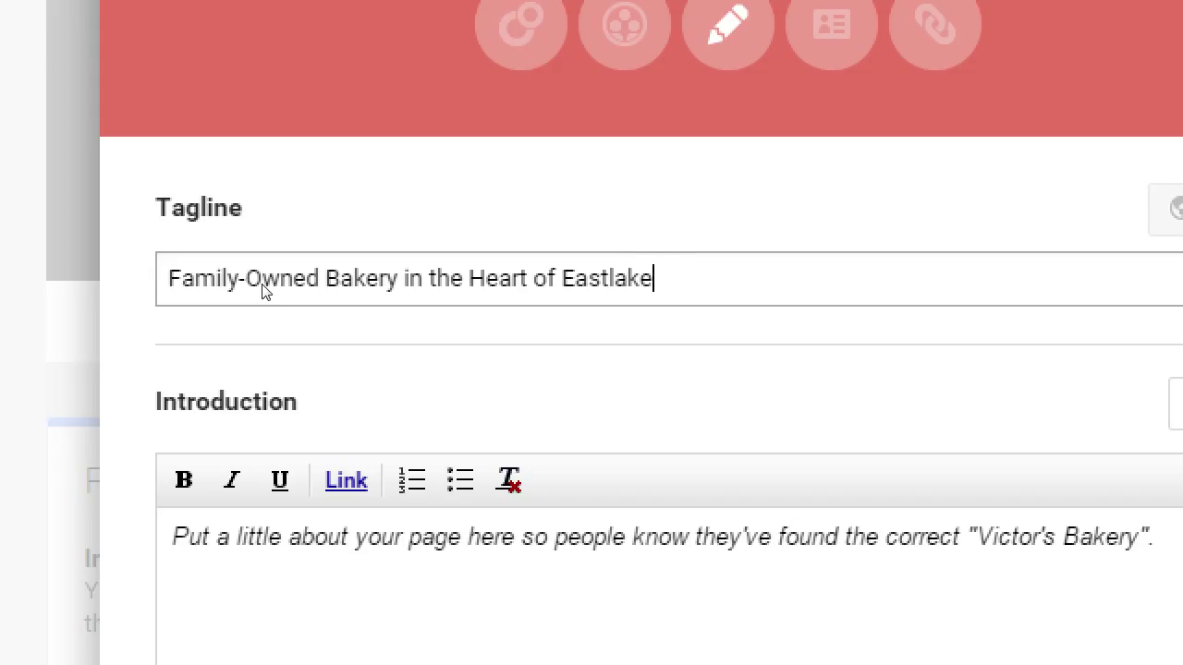
{"action": "type", "text": ", California"}
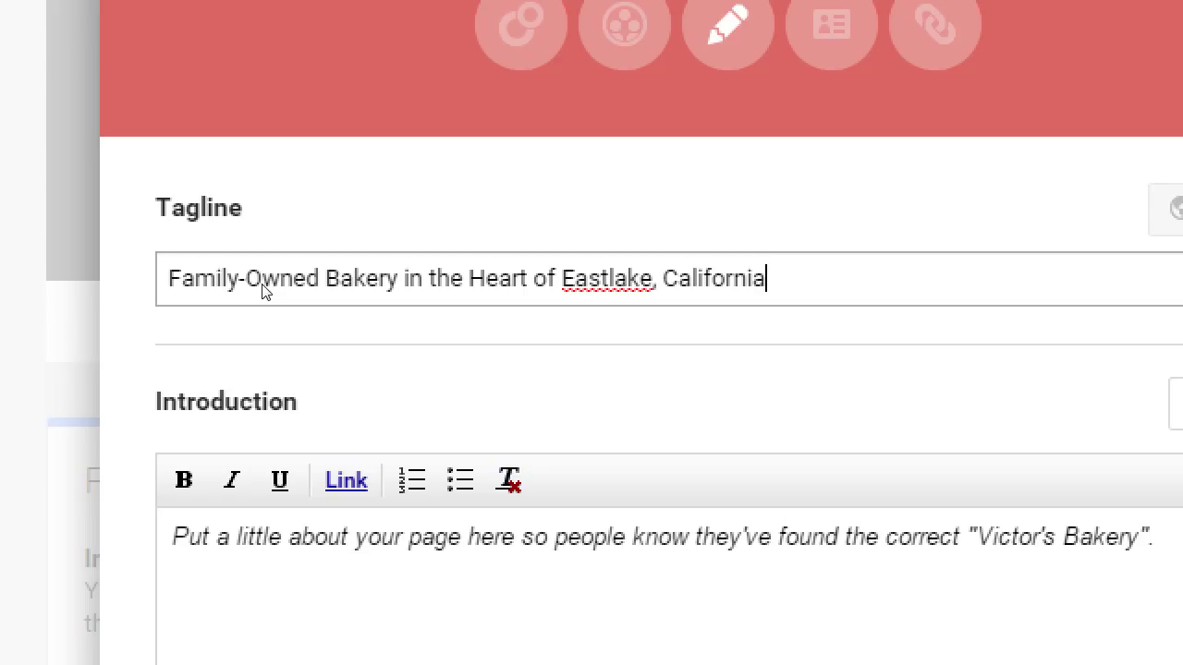
{"action": "type", "text": "Speciali"}
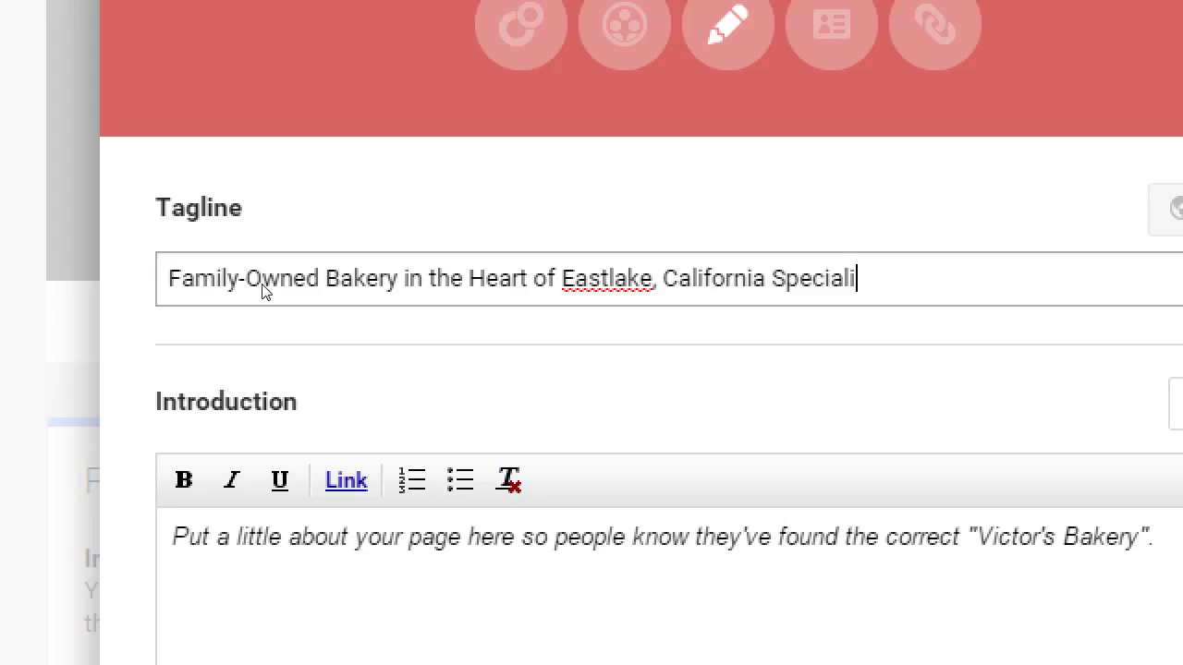
{"action": "type", "text": "zing in "}
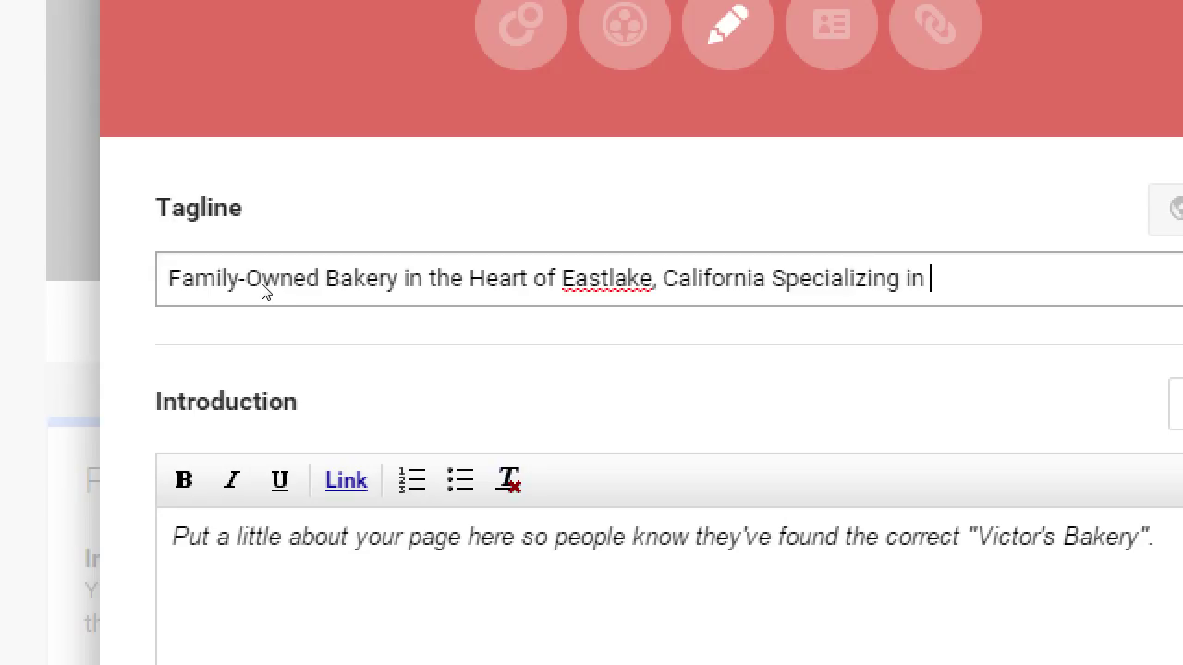
{"action": "type", "text": "Vegan "}
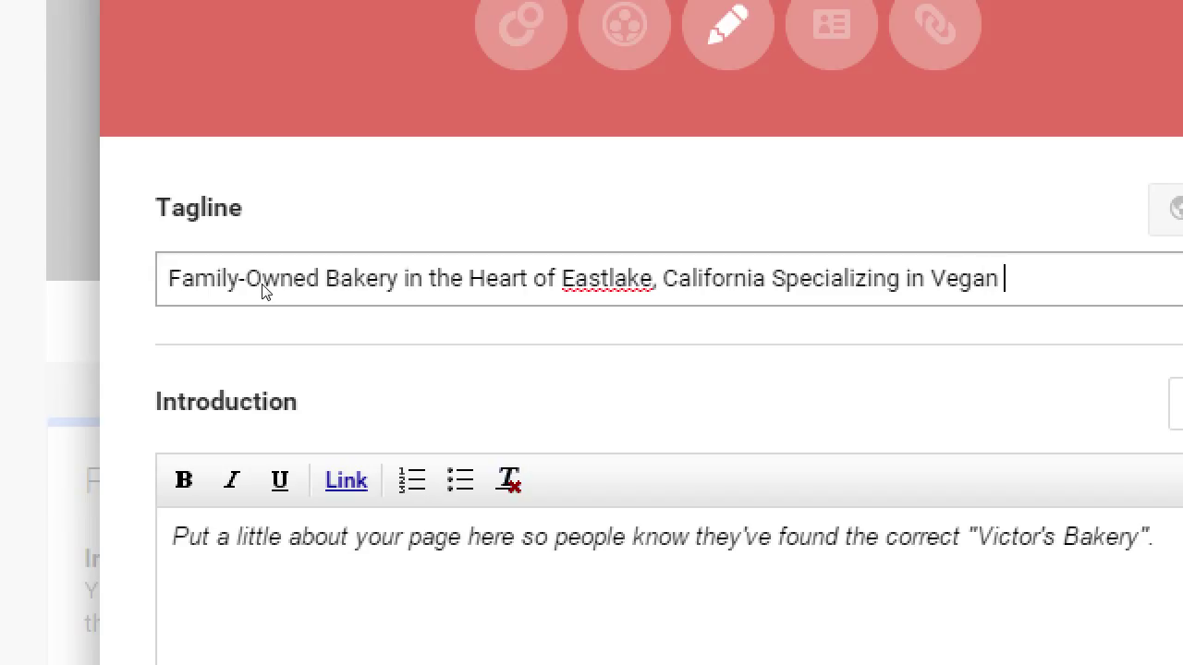
{"action": "type", "text": "Goods."}
{"action": "key", "text": "BackSpace"}
Delete 'the Heart of' from the tagline and add a comma after California
{"action": "key", "text": "Left"}
{"action": "key", "text": "Left"}
{"action": "key", "text": "Left"}
{"action": "key", "text": "Left"}
{"action": "key", "text": "Left"}
{"action": "key", "text": "Left"}
{"action": "key", "text": "Left"}
{"action": "key", "text": "Left"}
{"action": "key", "text": "Left"}
{"action": "key", "text": "Left"}
{"action": "key", "text": "Left"}
{"action": "key", "text": "Left"}
{"action": "key", "text": "Left"}
{"action": "key", "text": "Left"}
{"action": "key", "text": "Left"}
{"action": "key", "text": "Left"}
{"action": "key", "text": "Left"}
{"action": "key", "text": "Left"}
{"action": "key", "text": "Left"}
{"action": "key", "text": "Left"}
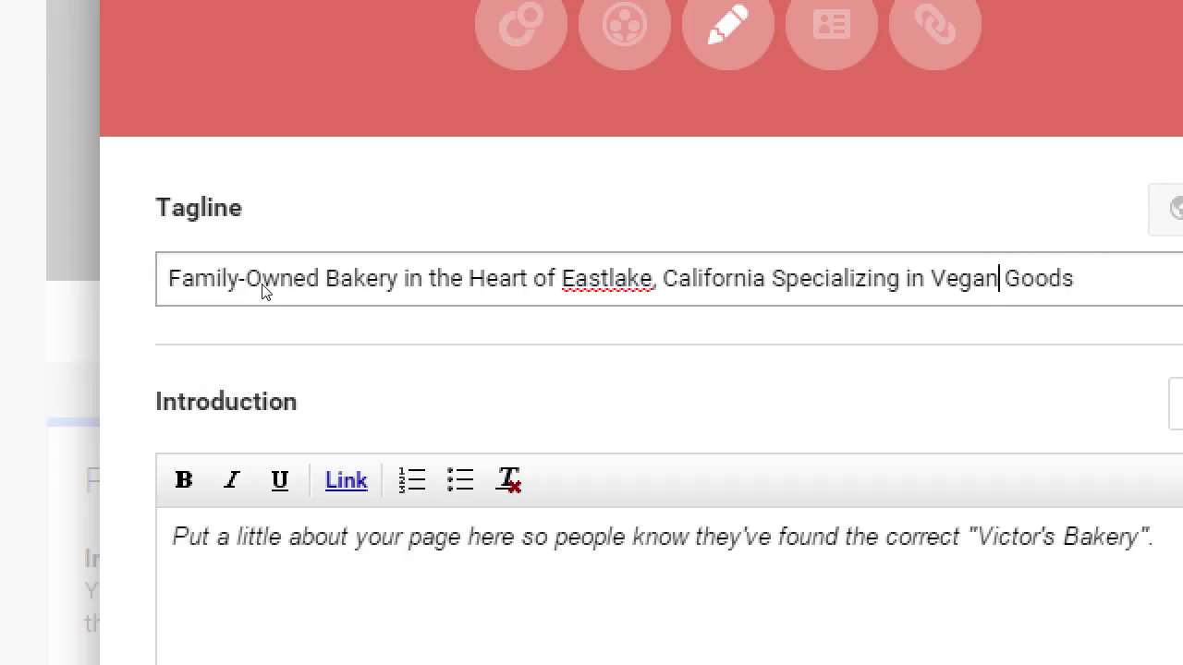
{"action": "key", "text": "Left"}
{"action": "key", "text": "Left"}
{"action": "key", "text": "Left"}
{"action": "key", "text": "Left"}
{"action": "key", "text": "Left"}
{"action": "key", "text": "Left"}
{"action": "key", "text": "Left"}
{"action": "key", "text": "Left"}
{"action": "key", "text": "Left"}
{"action": "key", "text": "Left"}
{"action": "key", "text": "Left"}
{"action": "key", "text": "Left"}
{"action": "key", "text": "Left"}
{"action": "key", "text": "Left"}
{"action": "key", "text": "Left"}
{"action": "key", "text": "Left"}
{"action": "key", "text": "Left"}
{"action": "key", "text": "Left"}
{"action": "key", "text": "Left"}
{"action": "key", "text": "Left"}
{"action": "key", "text": "Left"}
{"action": "key", "text": "BackSpace"}
{"action": "key", "text": "BackSpace"}
{"action": "key", "text": "BackSpace"}
{"action": "key", "text": "BackSpace"}
{"action": "key", "text": "BackSpace"}
{"action": "key", "text": "BackSpace"}
{"action": "key", "text": "BackSpace"}
{"action": "key", "text": "BackSpace"}
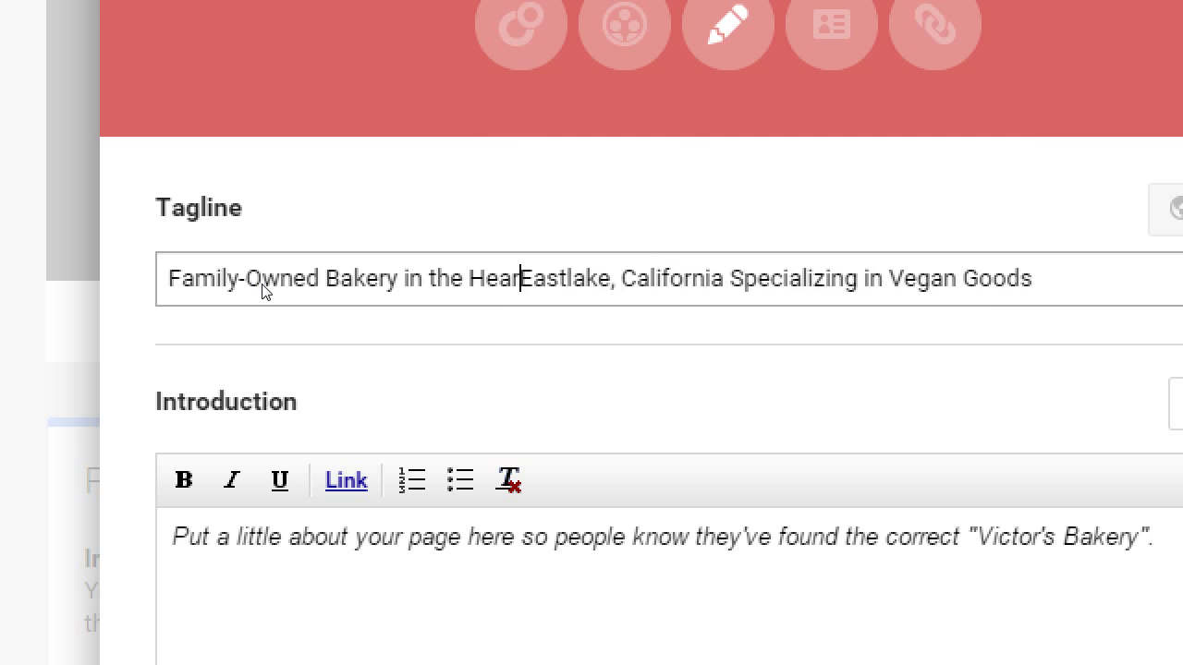
{"action": "key", "text": "BackSpace"}
{"action": "key", "text": "BackSpace"}
{"action": "key", "text": "BackSpace"}
{"action": "key", "text": "BackSpace"}
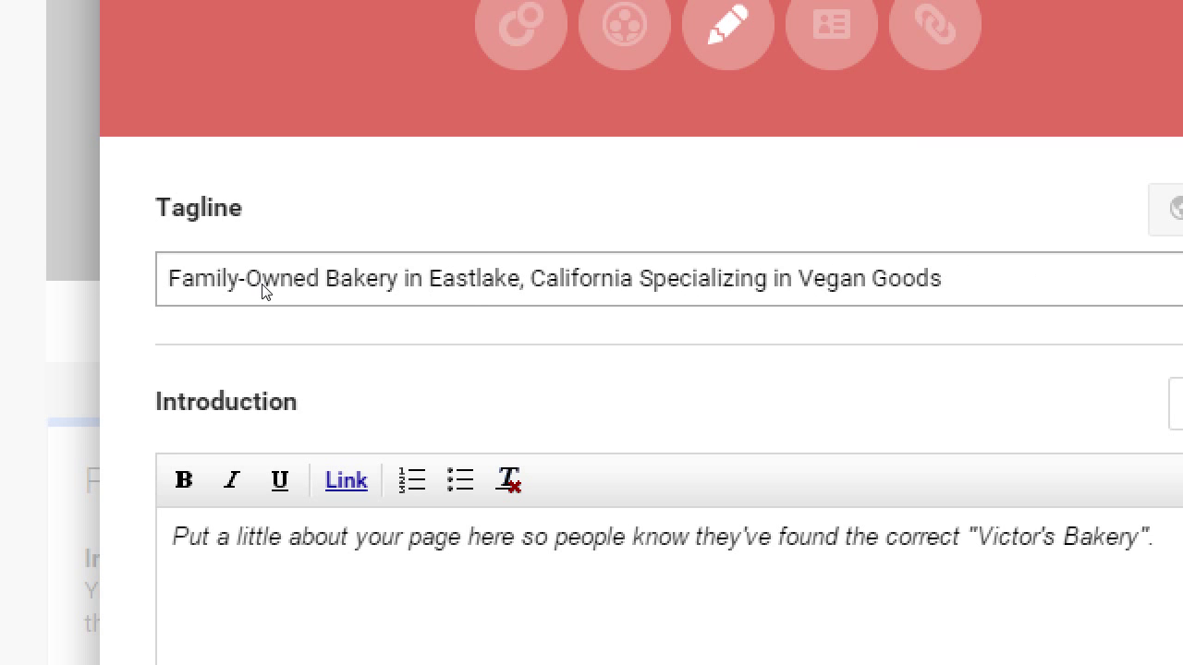
{"action": "key", "text": "ctrl+Right"}
{"action": "key", "text": "ctrl+Right"}
{"action": "key", "text": "Left"}
{"action": "type", "text": ","}
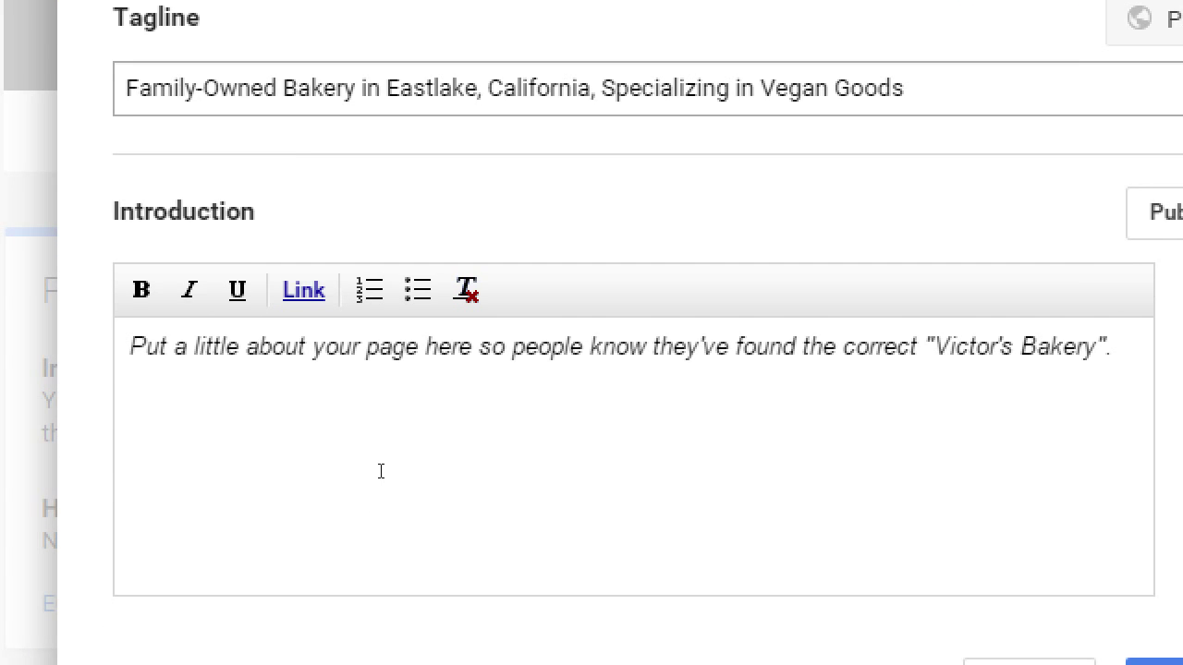
Type the introduction 'Founded in 1989, Victor's Bakery believes in' followed by placeholder gibberish, fixing typos
{"action": "left_click", "coordinate": [380, 471]}
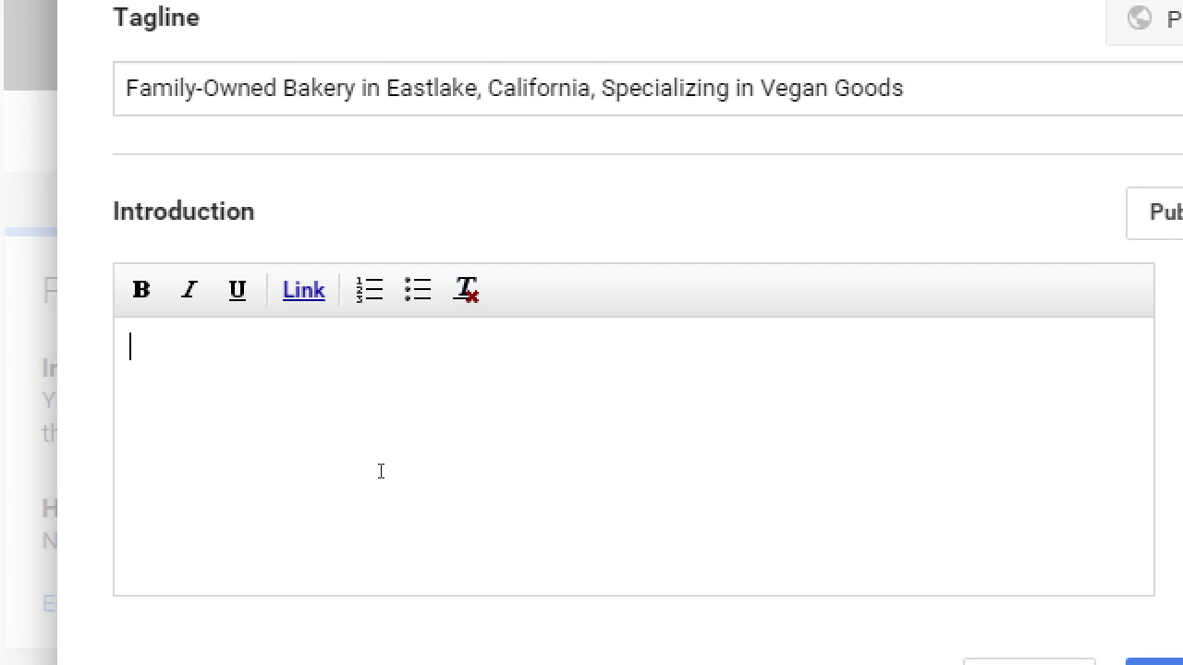
{"action": "type", "text": "Founded i"}
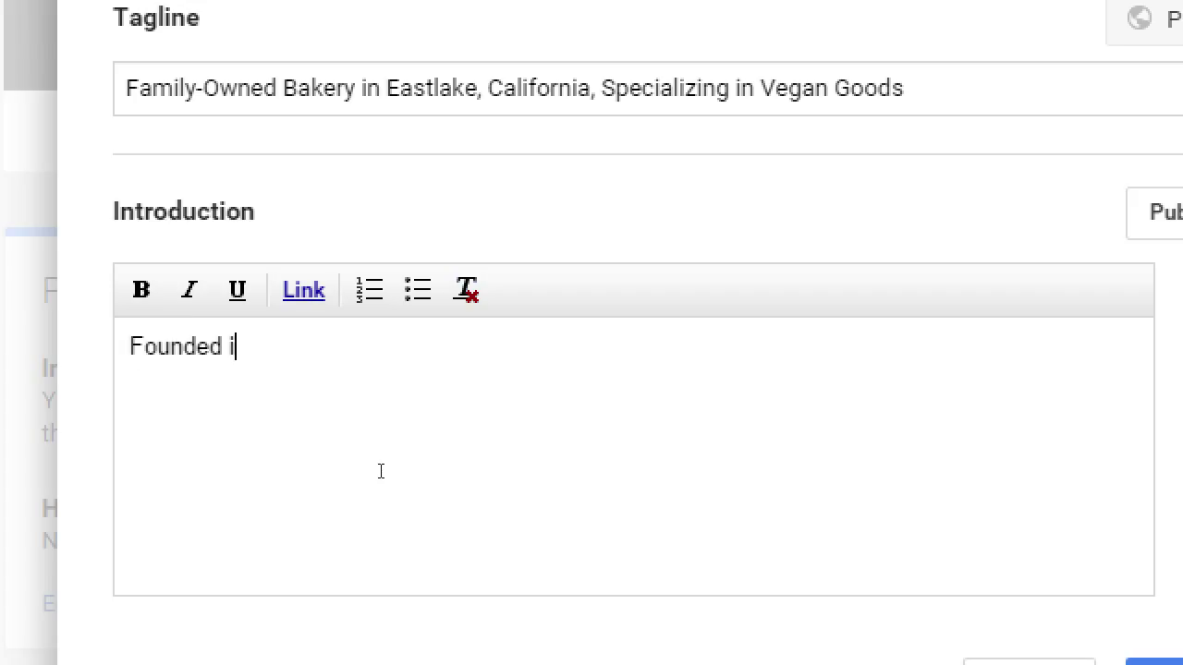
{"action": "type", "text": "n 1989, Victor's BA"}
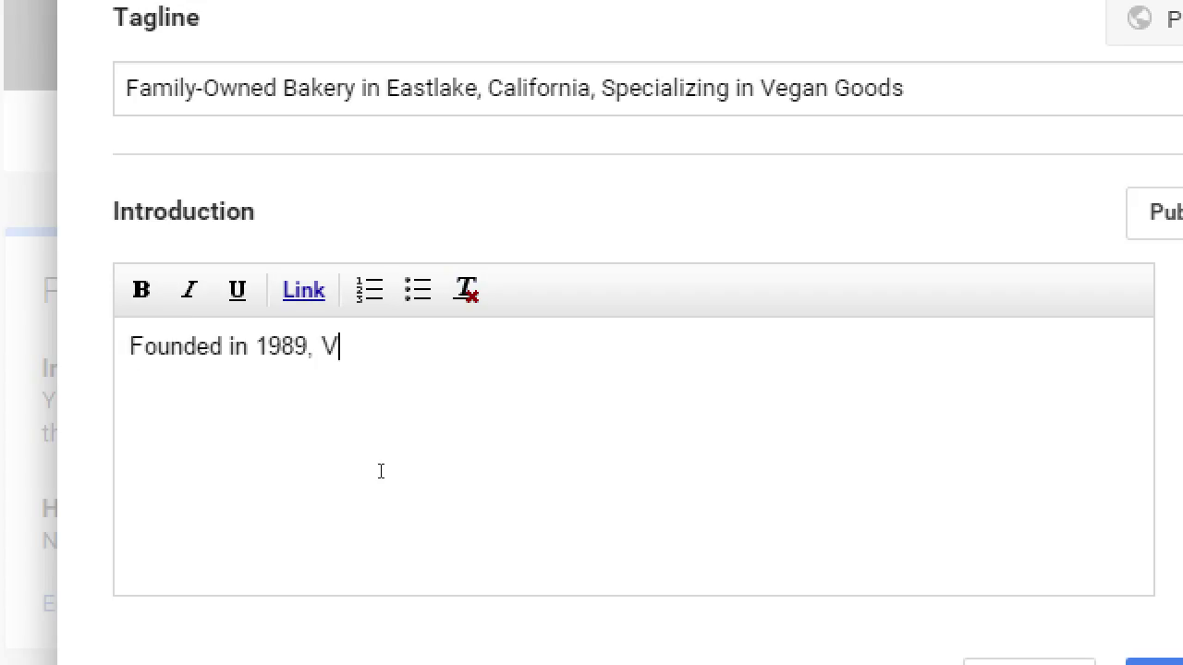
{"action": "key", "text": "BackSpace"}
{"action": "key", "text": "BackSpace"}
{"action": "type", "text": "ak"}
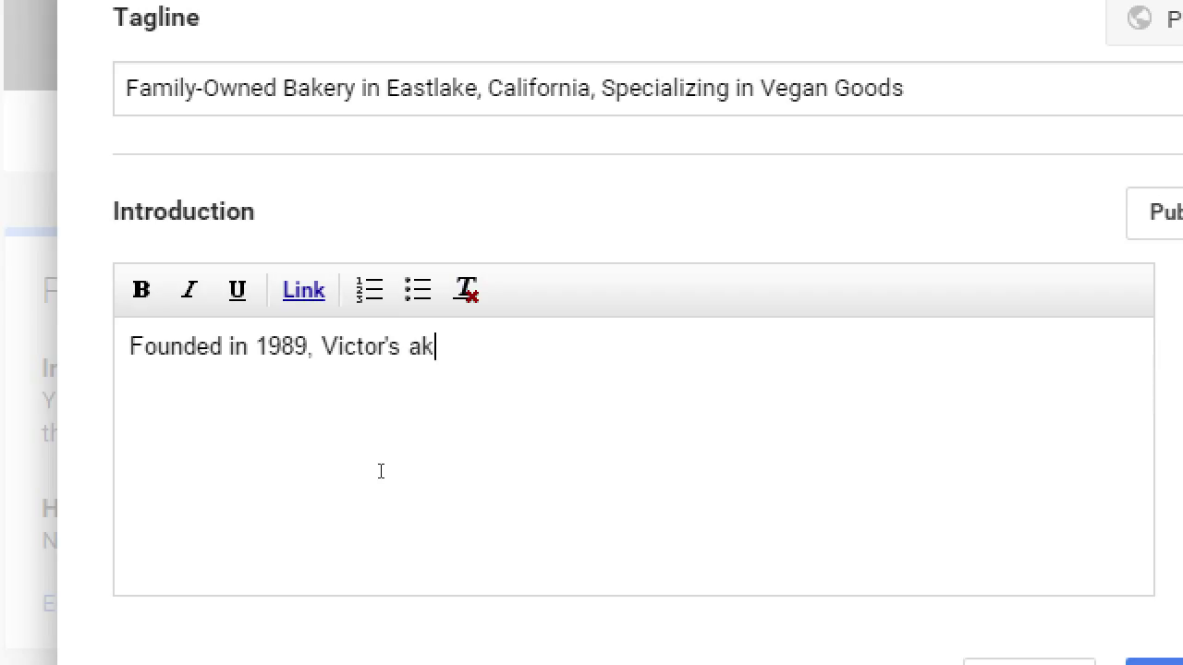
{"action": "key", "text": "BackSpace"}
{"action": "key", "text": "BackSpace"}
{"action": "type", "text": "Bakery belives"}
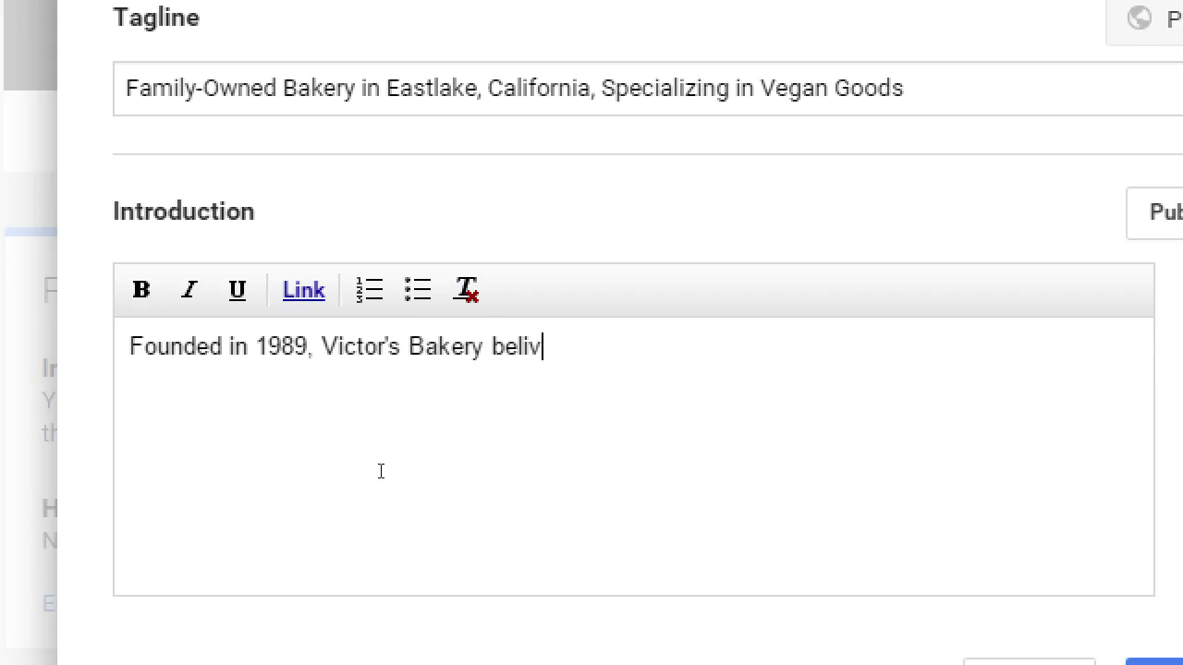
{"action": "key", "text": "BackSpace"}
{"action": "key", "text": "BackSpace"}
{"action": "key", "text": "BackSpace"}
{"action": "type", "text": "eves in kljasdlkjads lklksadfj kladsfj kdlfsj dklfds jfsadkljfdsa kfdlsj"}
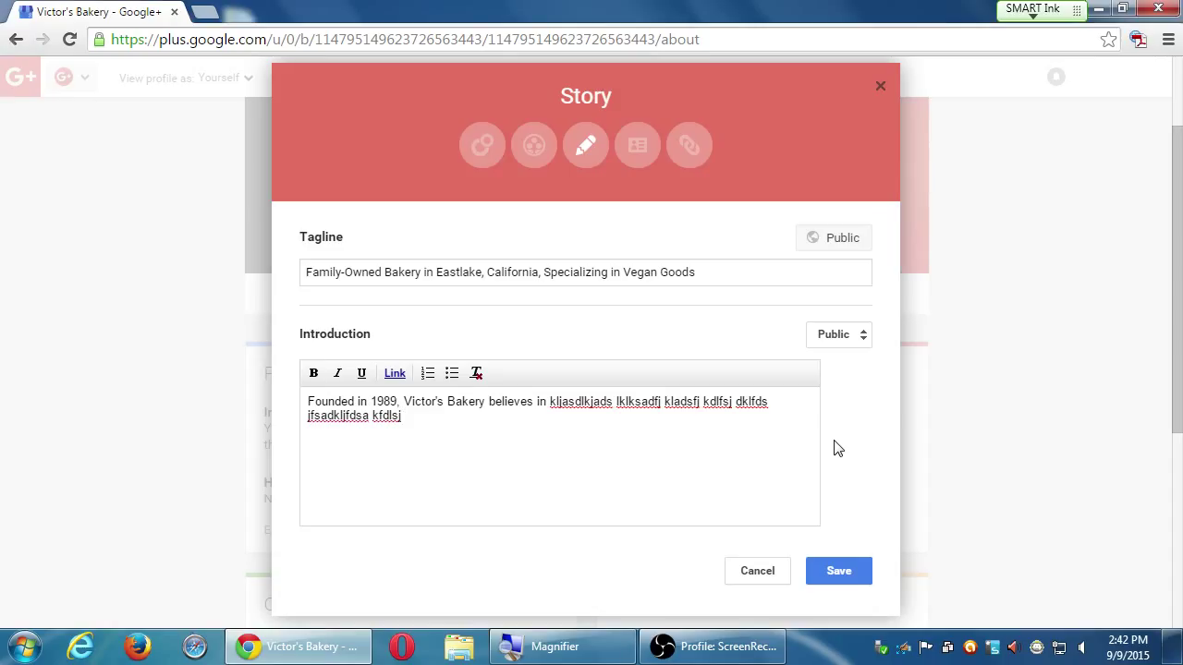
Save the Story tagline and introduction, then open the Contact Information card for editing
{"action": "left_click", "coordinate": [830, 569]}
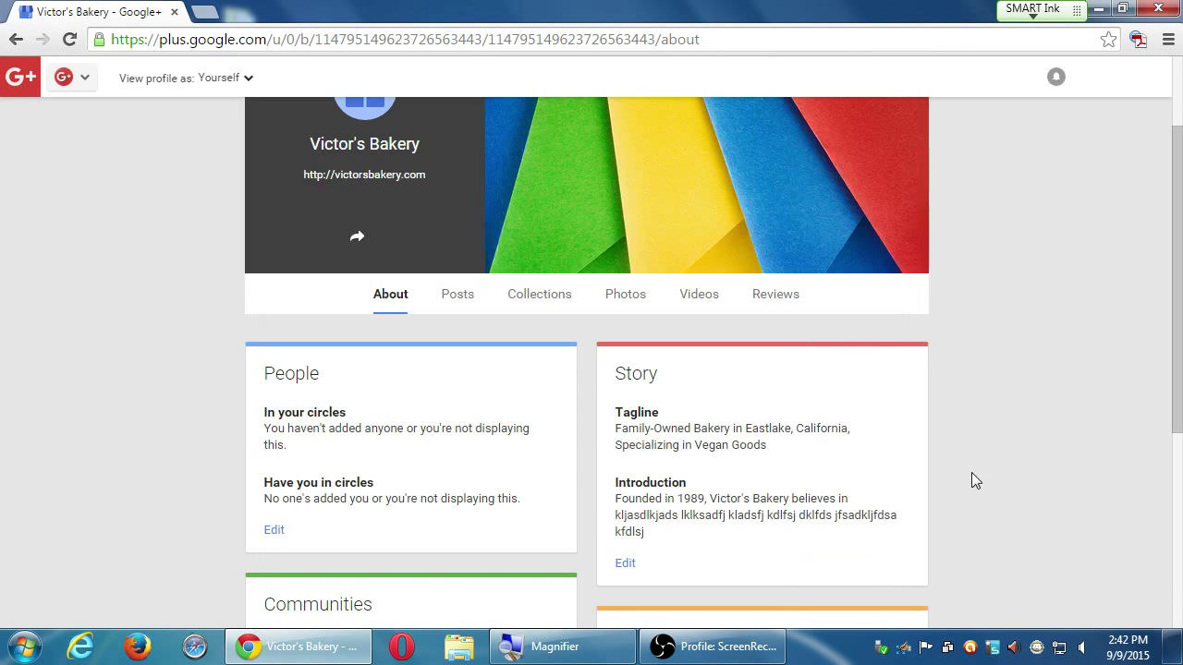
{"action": "scroll", "coordinate": [1027, 477], "scroll_direction": "down", "scroll_amount": 3}
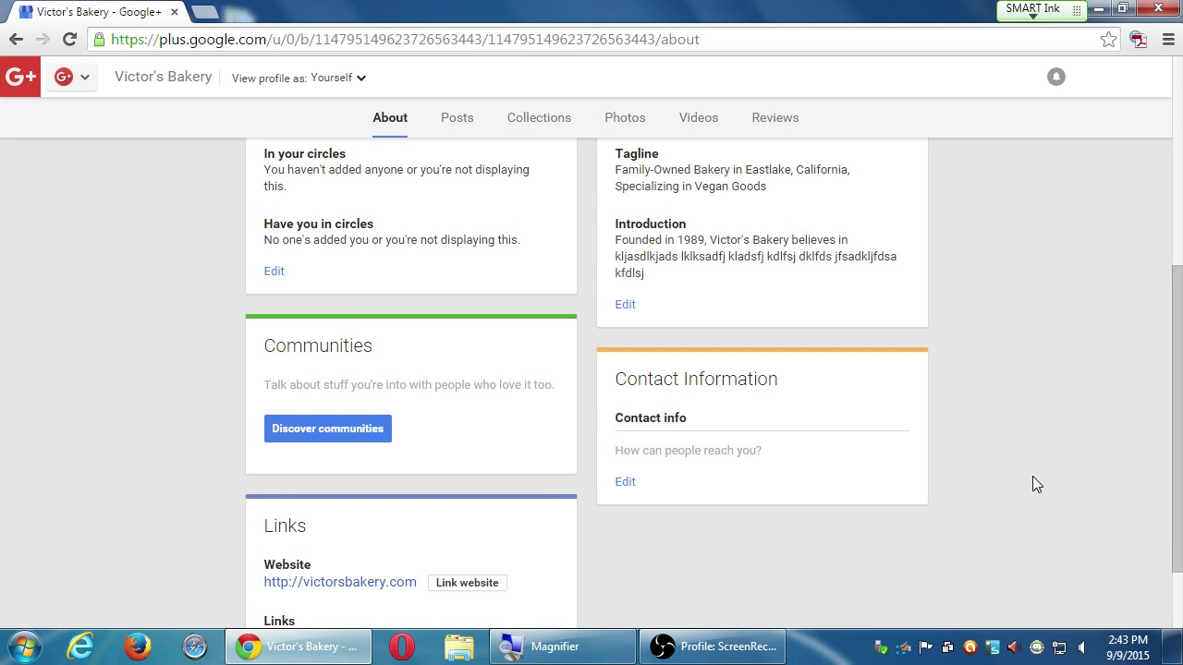
{"action": "scroll", "coordinate": [943, 443], "scroll_direction": "up", "scroll_amount": 3}
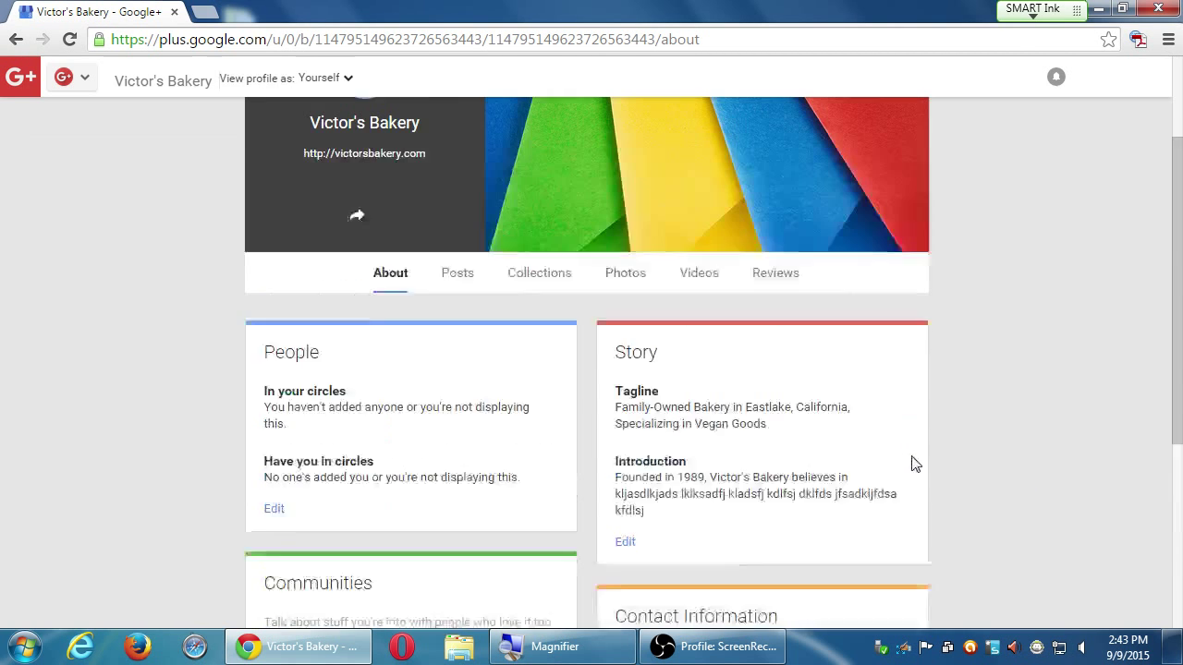
{"action": "scroll", "coordinate": [674, 491], "scroll_direction": "down", "scroll_amount": 2}
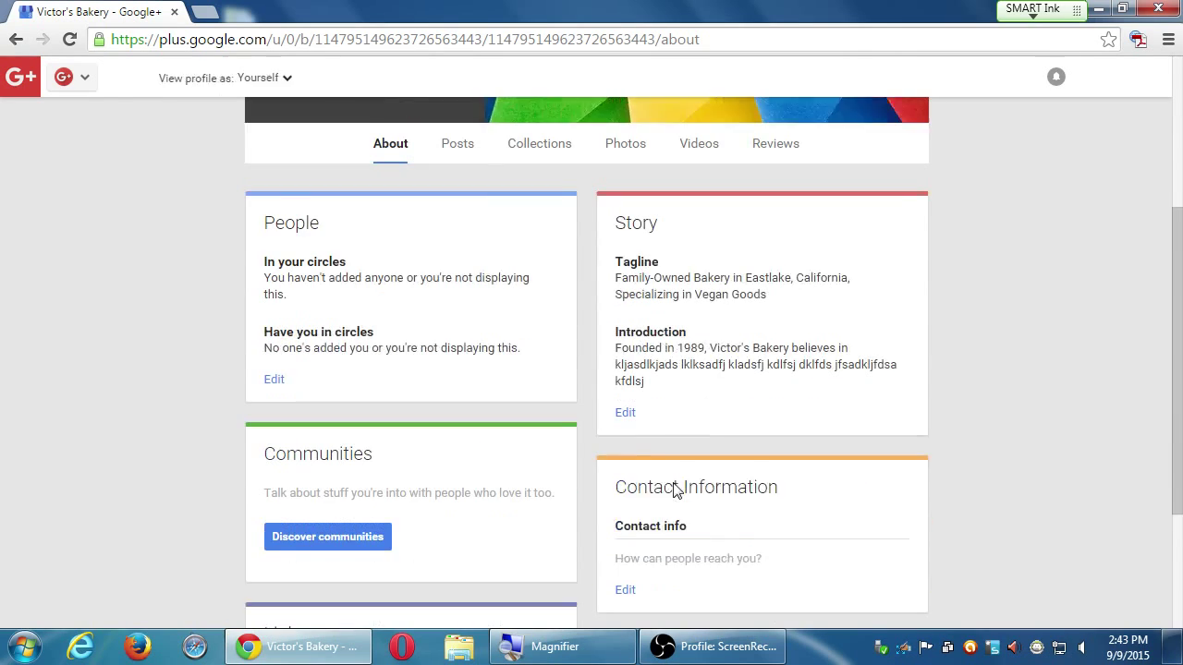
{"action": "left_click_drag", "start_coordinate": [637, 466], "coordinate": [682, 467]}
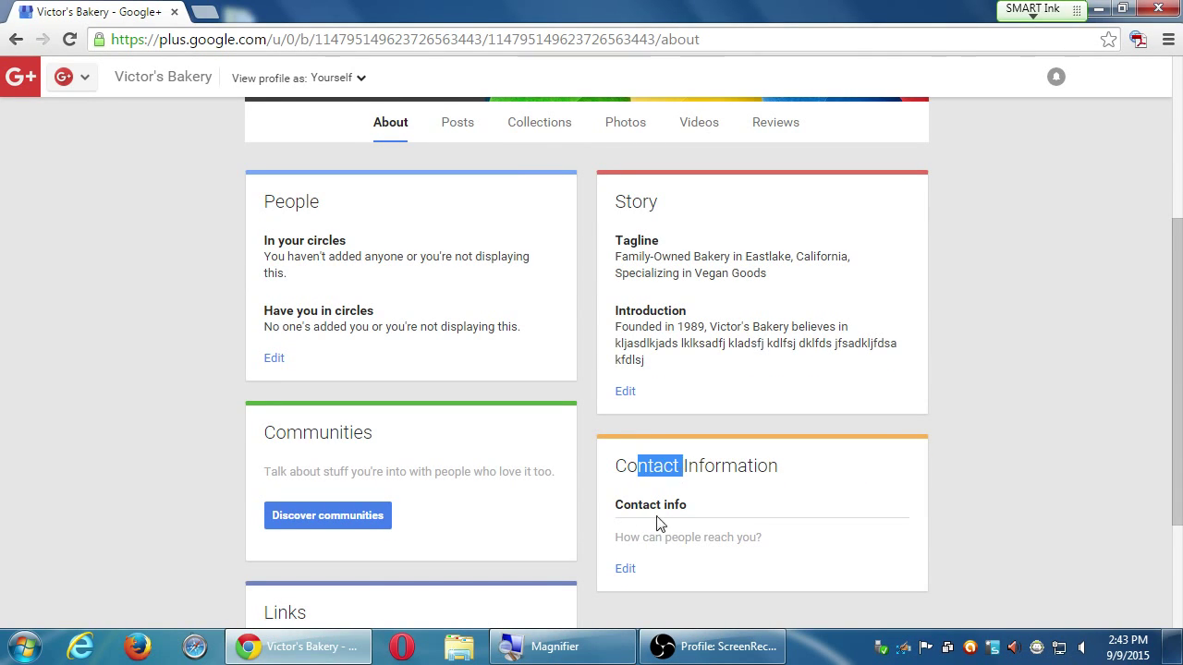
{"action": "left_click", "coordinate": [623, 569]}
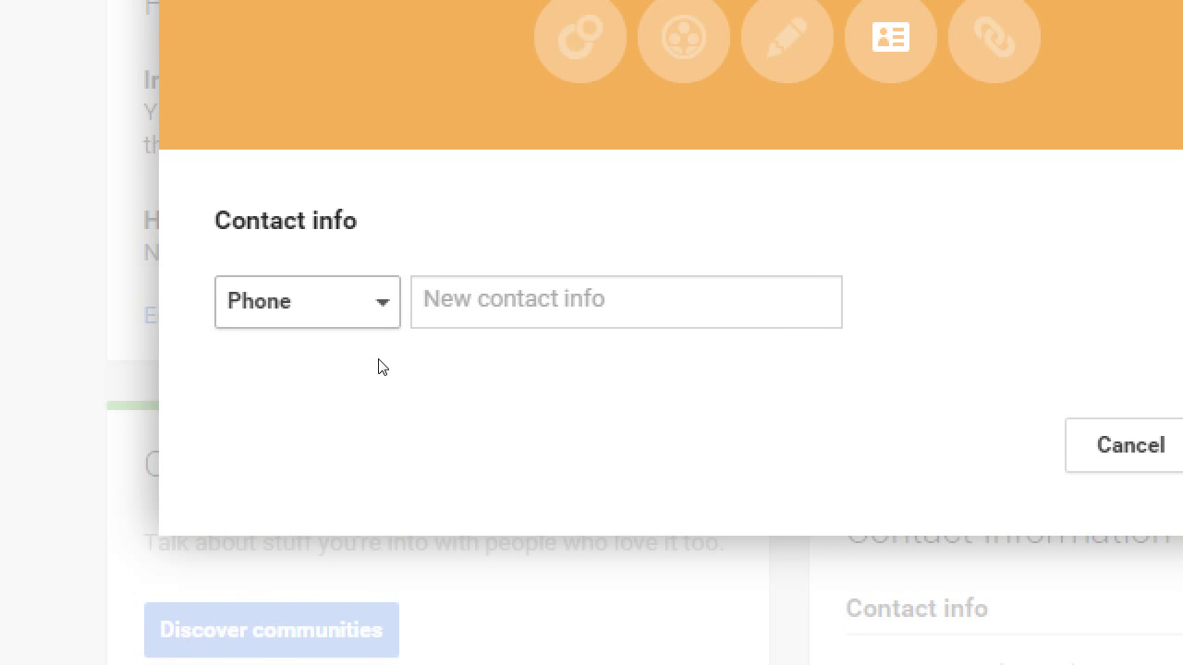
Set the contact type to Address and enter '123 "Fake St' with 'San Diego' on the next line
{"action": "left_click", "coordinate": [381, 302]}
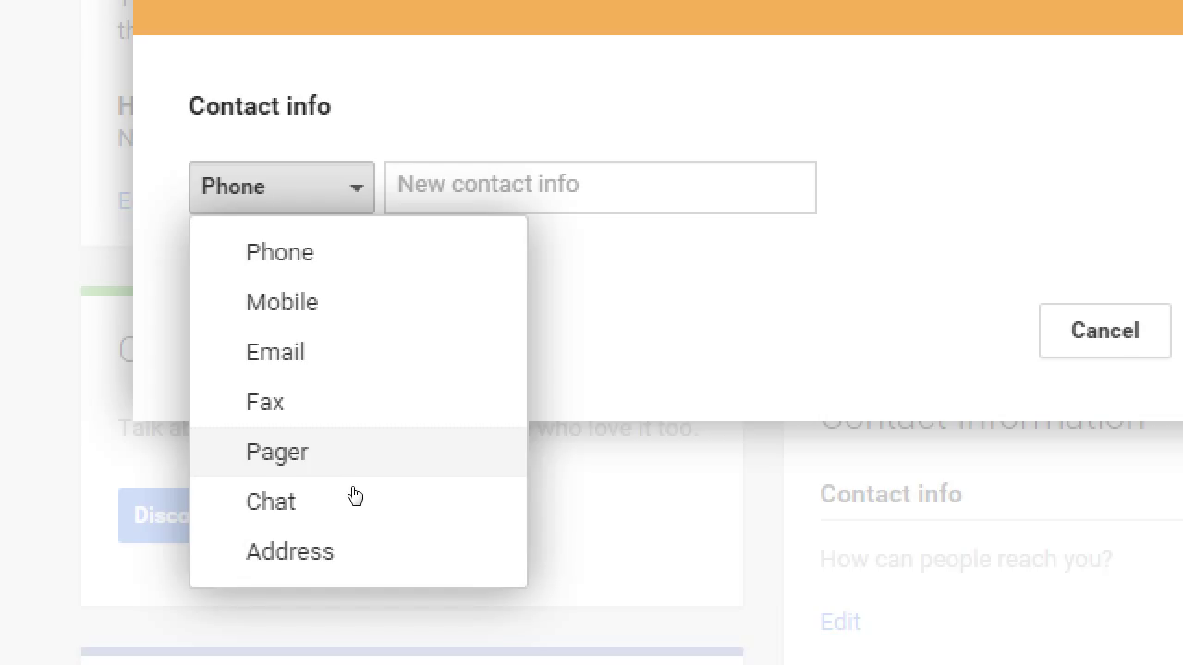
{"action": "left_click", "coordinate": [348, 538]}
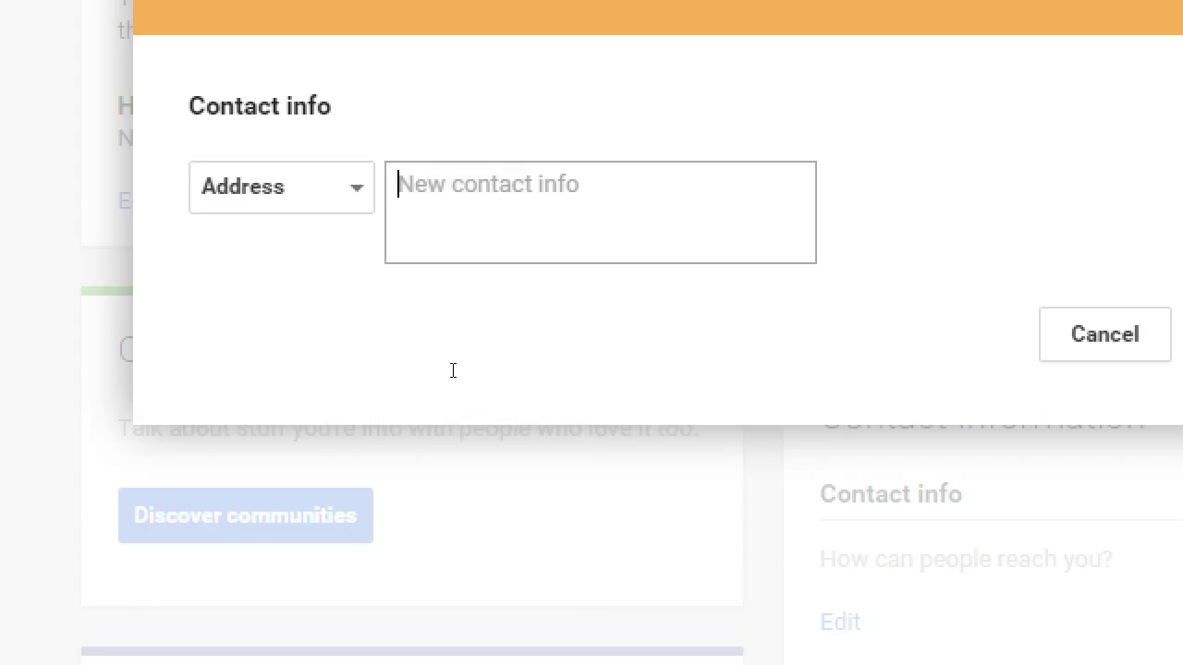
{"action": "type", "text": "123"}
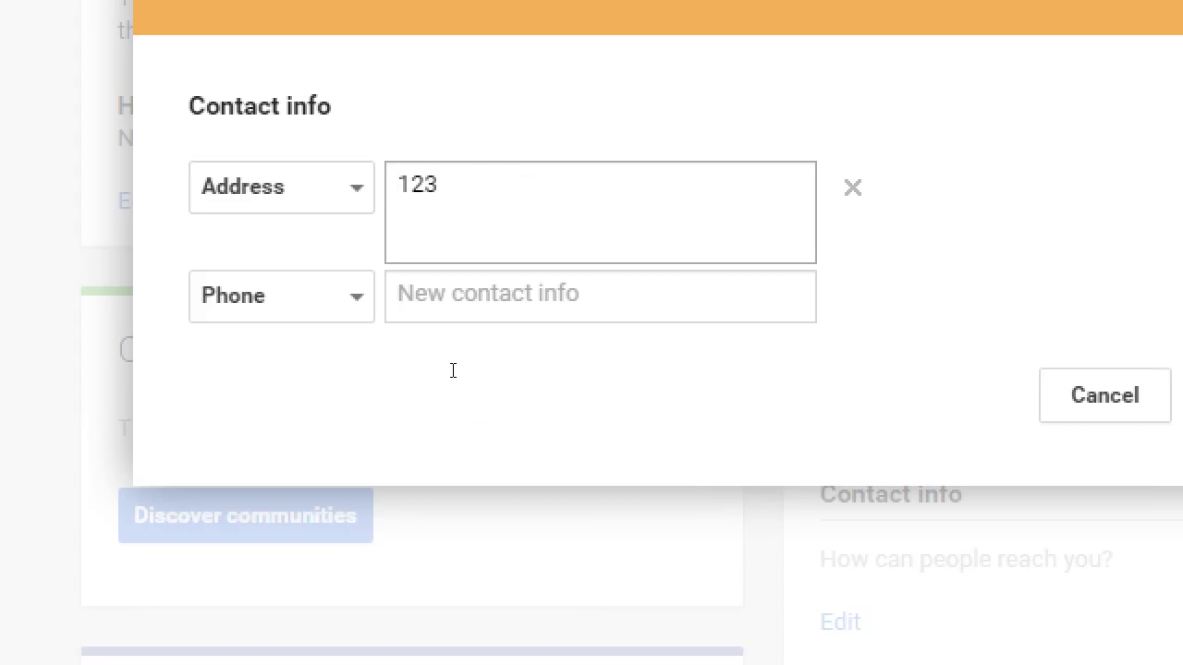
{"action": "type", "text": " \"F"}
{"action": "type", "text": "ake St"}
{"action": "key", "text": "Return"}
{"action": "type", "text": "San Diego"}
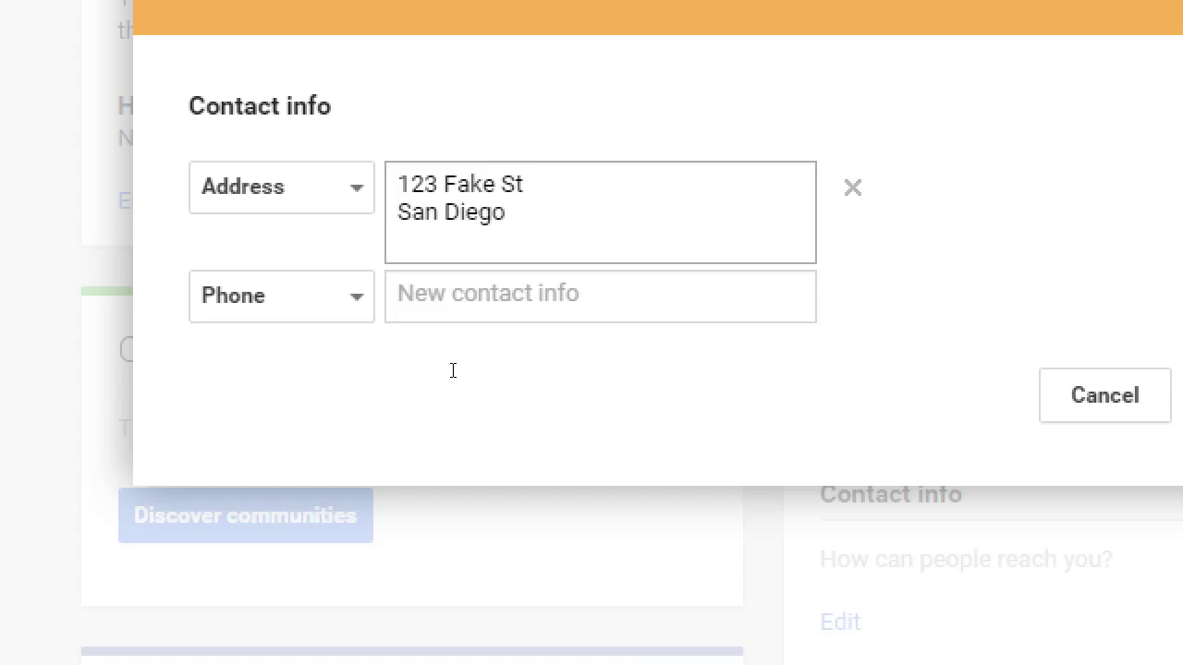
Change the e in Fake to é, append ', CA 92154' to the city line, and start entering the phone number
{"action": "key", "text": "Up"}
{"action": "key", "text": "Left"}
{"action": "key", "text": "shift+Left"}
{"action": "key", "text": "ctrl+End"}
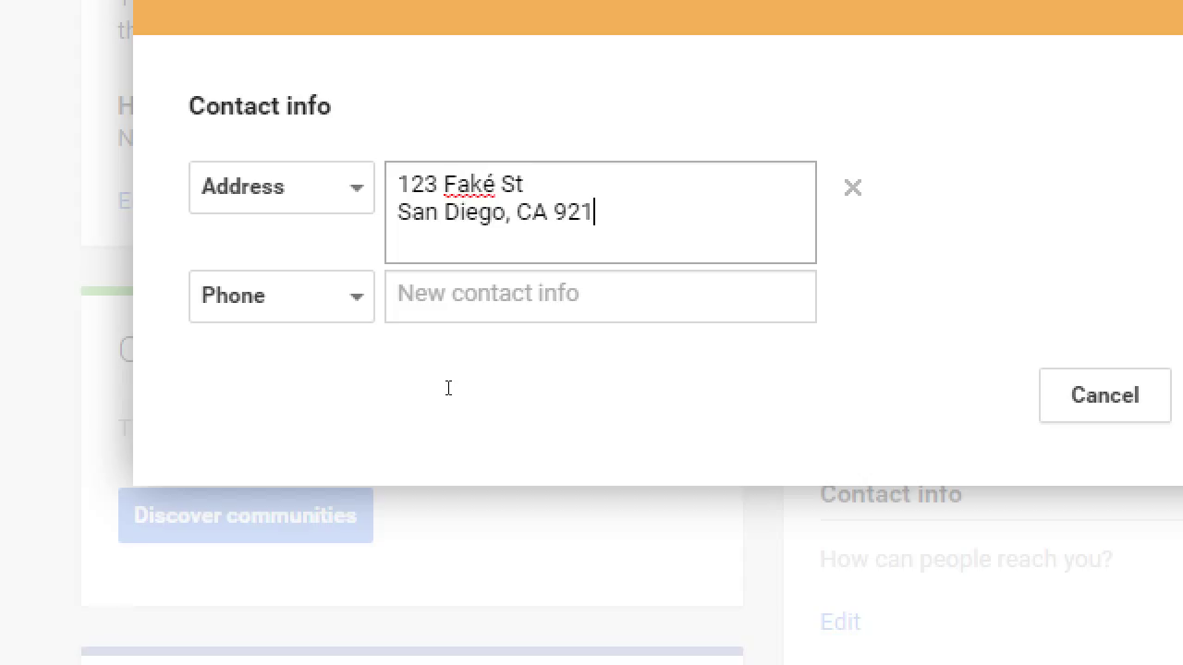
{"action": "key", "text": "Tab"}
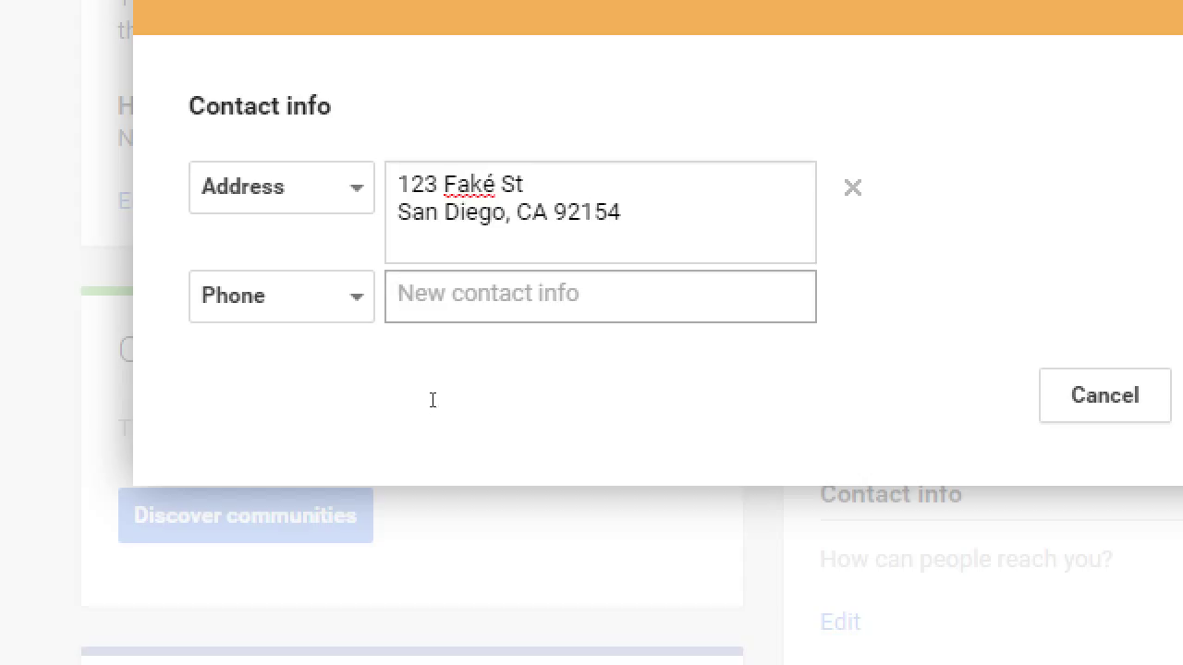
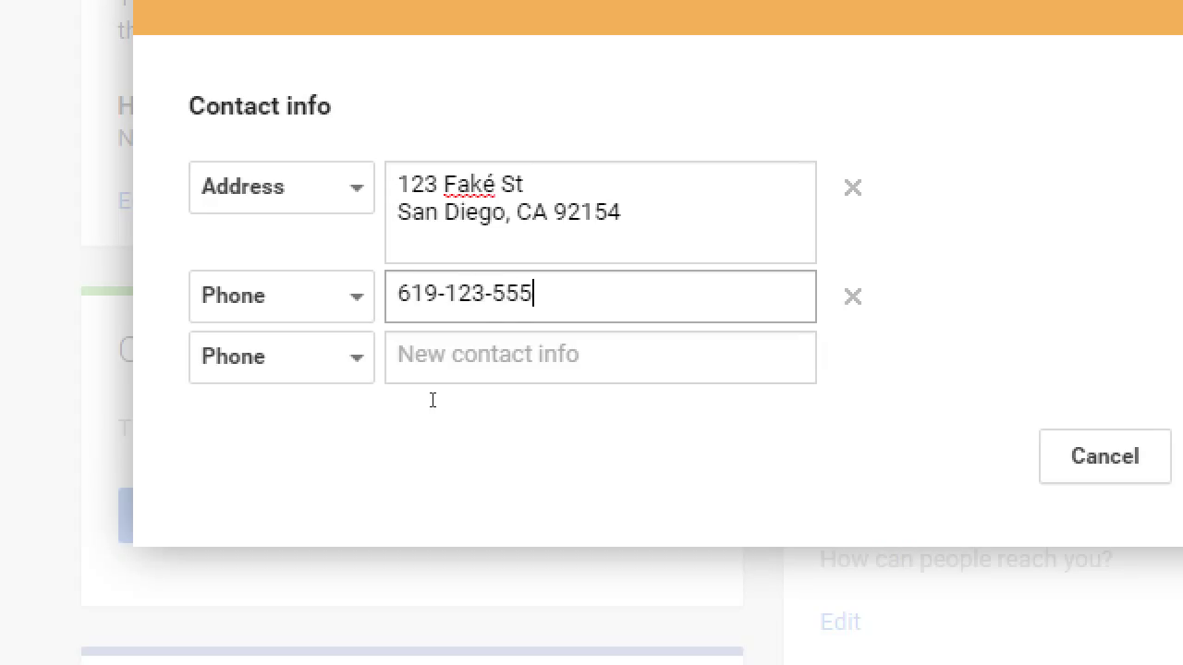
Add a new contact row below the phone and set its type to Email
{"action": "key", "text": "Tab"}
{"action": "key", "text": "Down"}
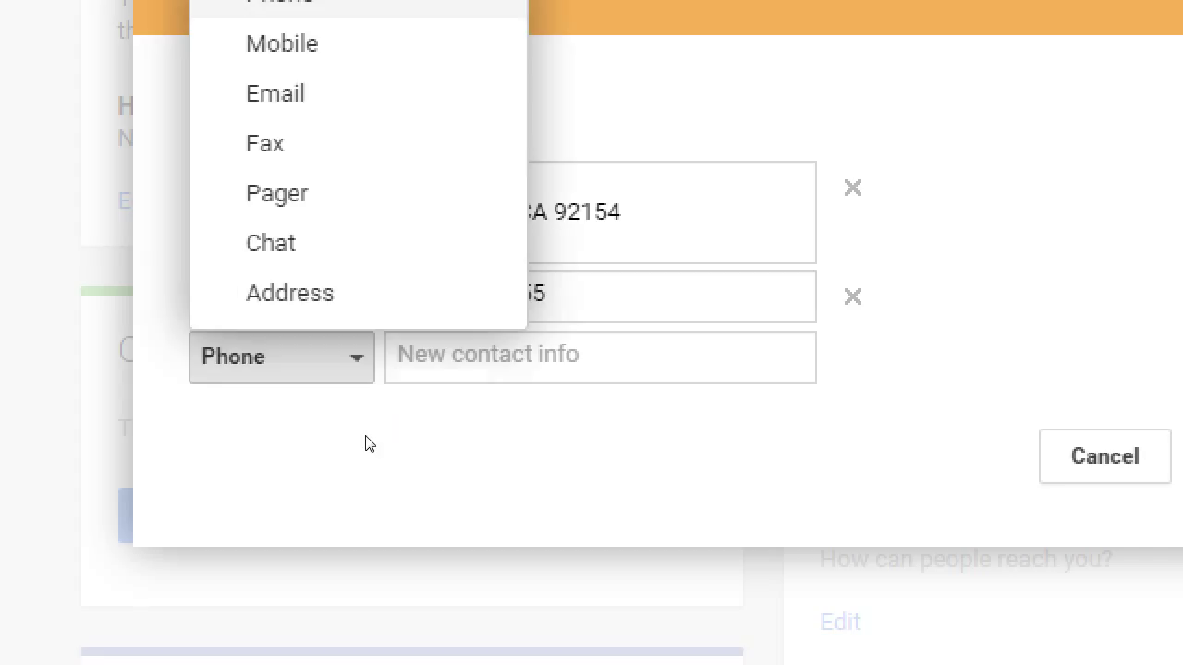
{"action": "key", "text": "Down"}
{"action": "key", "text": "Down"}
{"action": "key", "text": "Down"}
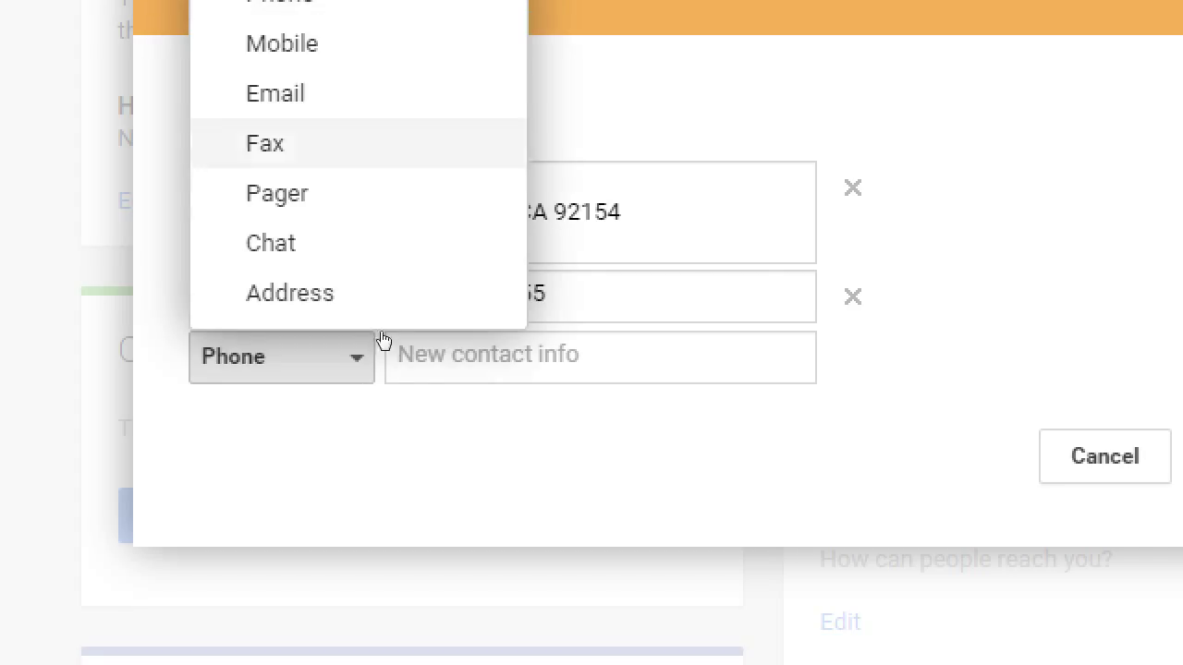
{"action": "key", "text": "Up"}
{"action": "key", "text": "Return"}
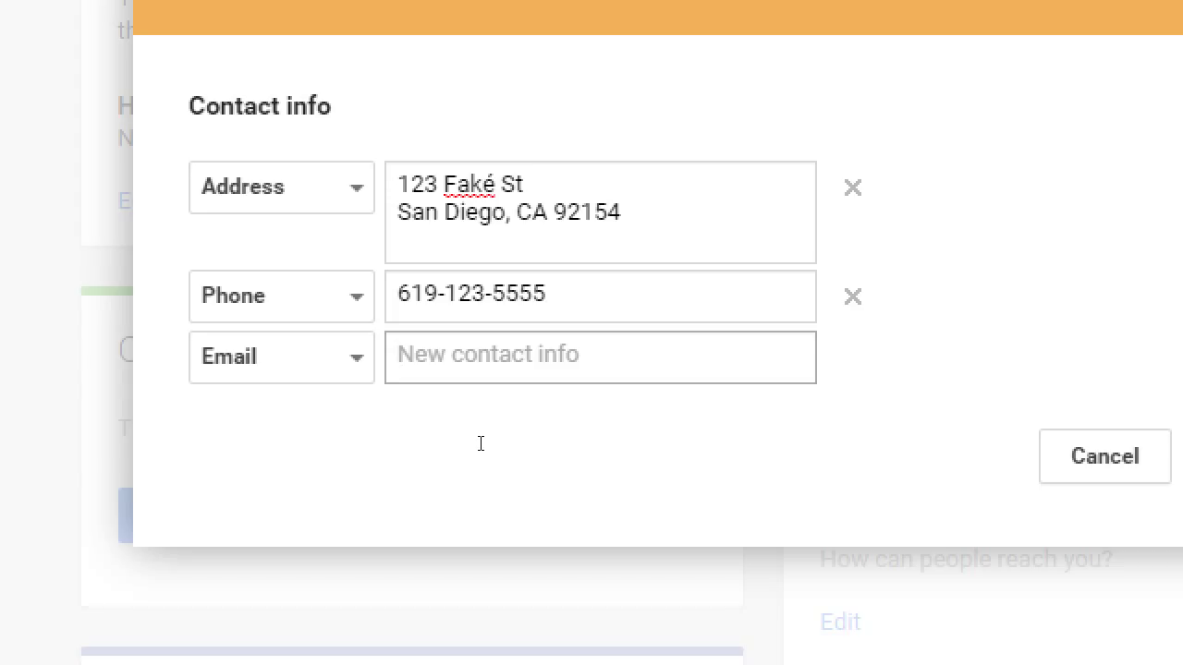
Type an email address in the new row, then clear it to remove the Email entry
{"action": "type", "text": "vmc"}
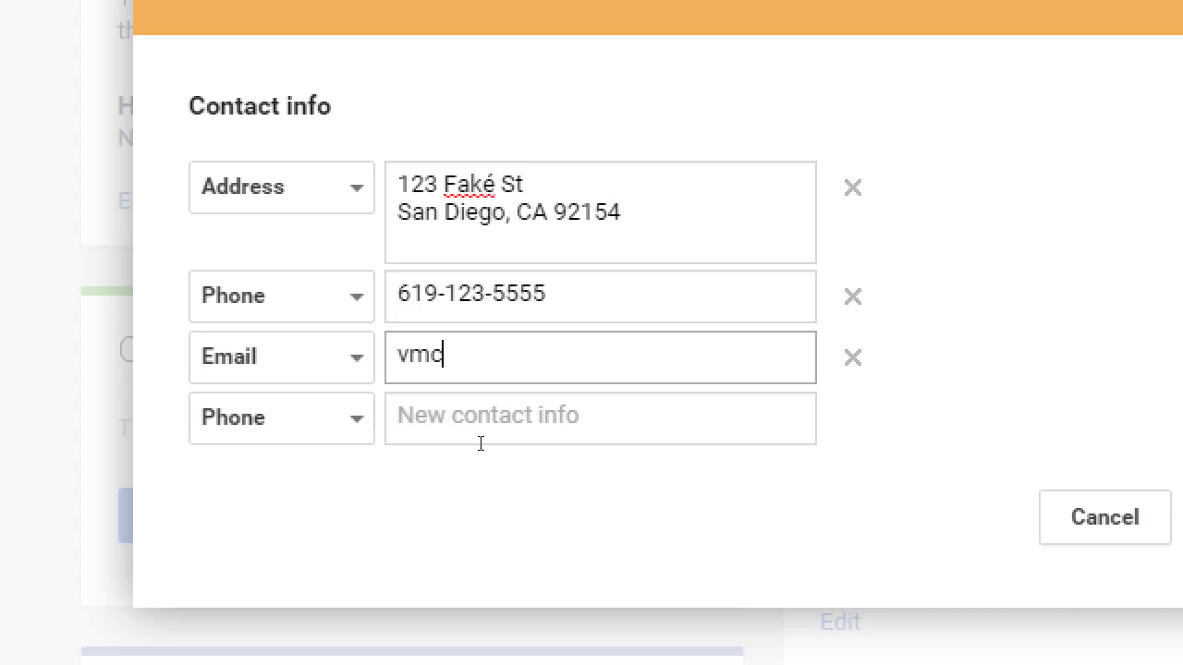
{"action": "key", "text": "BackSpace"}
{"action": "key", "text": "BackSpace"}
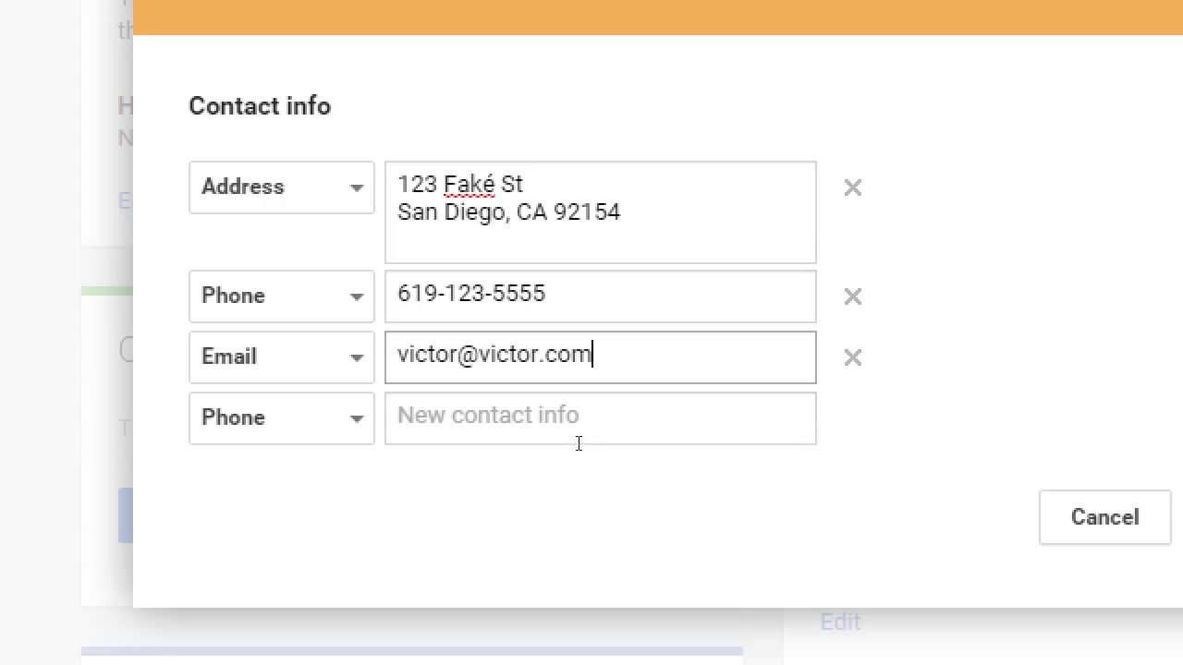
{"action": "key", "text": "ctrl+a"}
{"action": "key", "text": "BackSpace"}
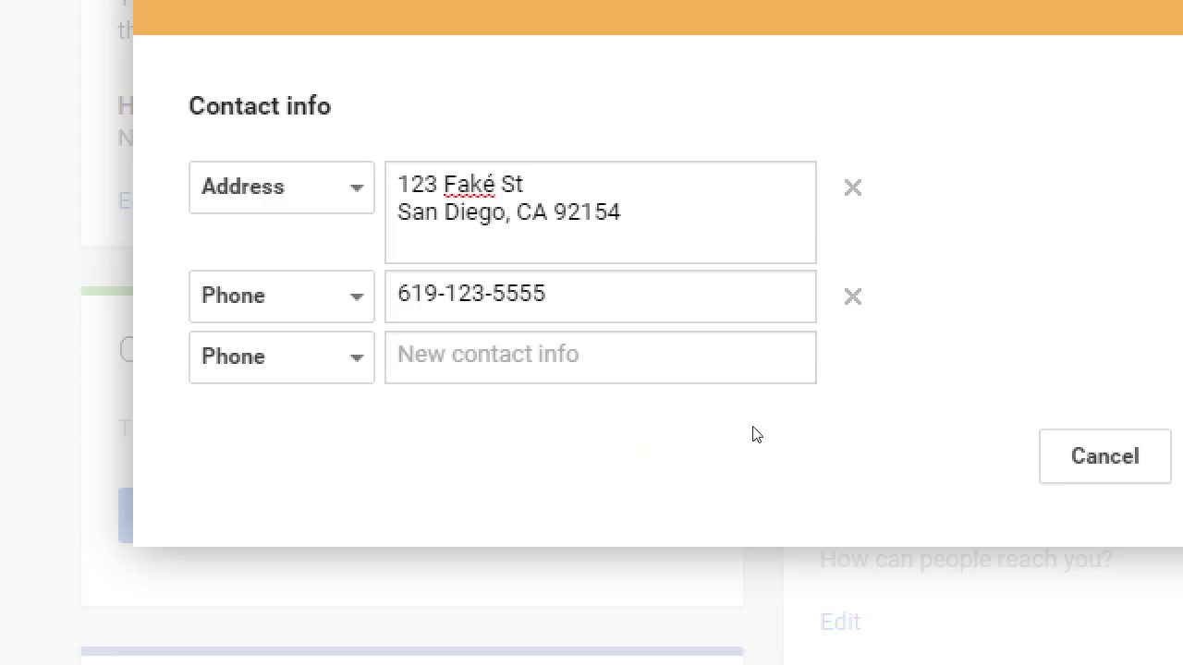
{"action": "key", "text": "shift+Tab"}
{"action": "key", "text": "space"}
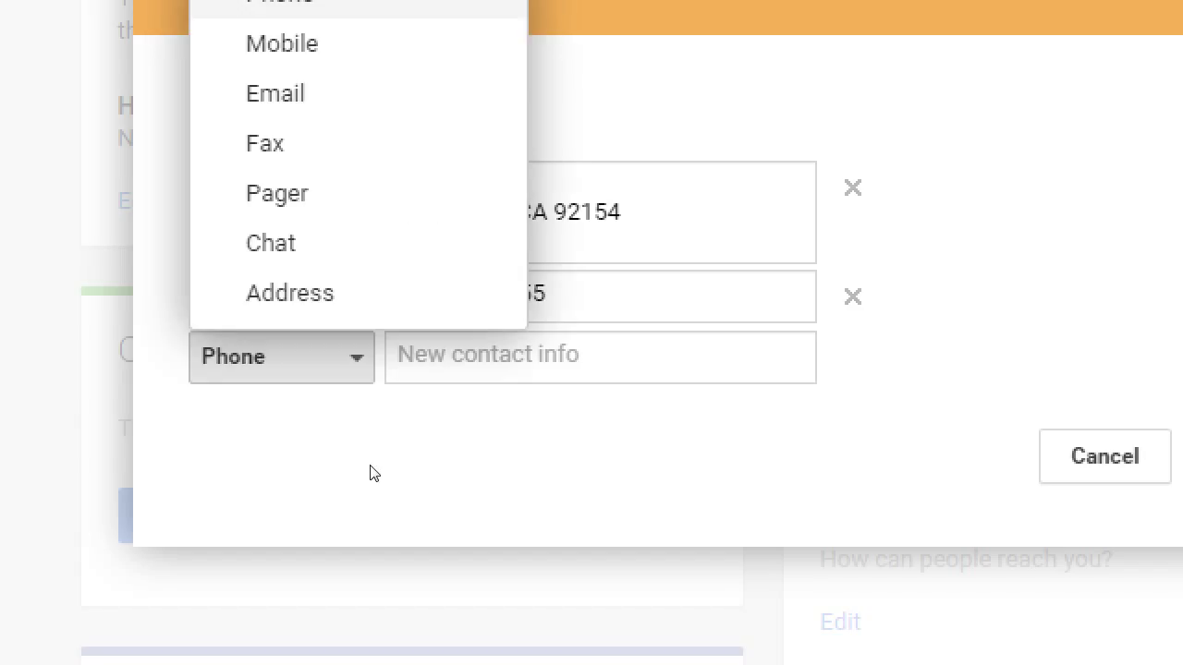
{"action": "key", "text": "Escape"}
{"action": "scroll", "coordinate": [230, 585], "scroll_direction": "down", "scroll_amount": 1}
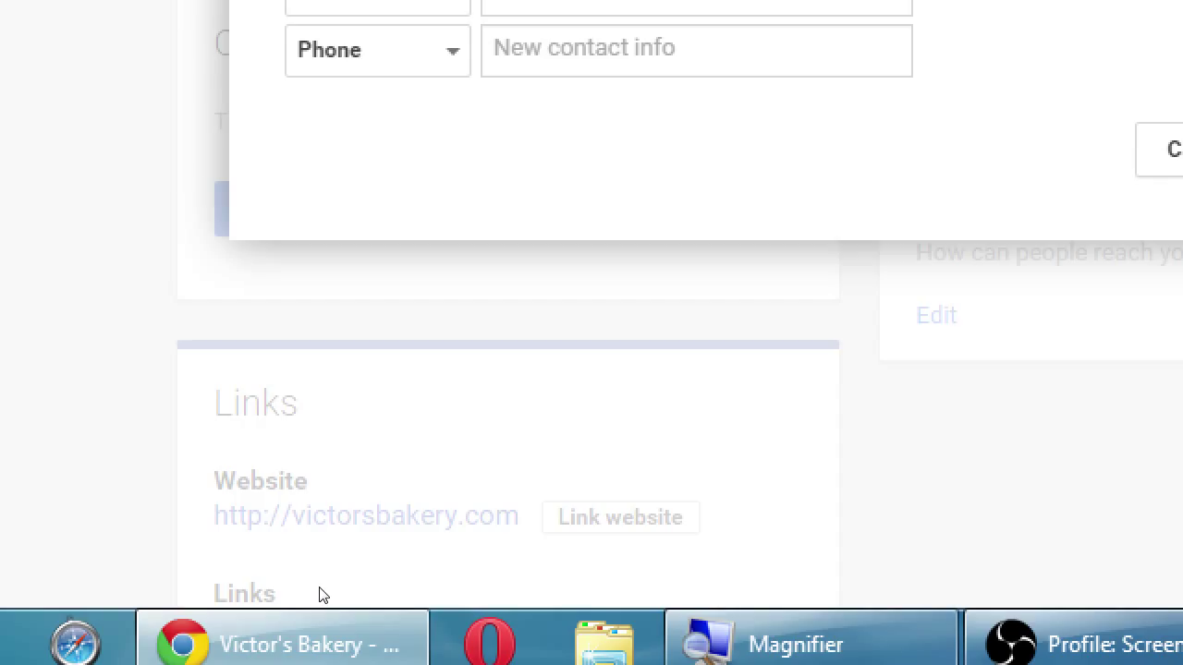
{"action": "left_click", "coordinate": [435, 354]}
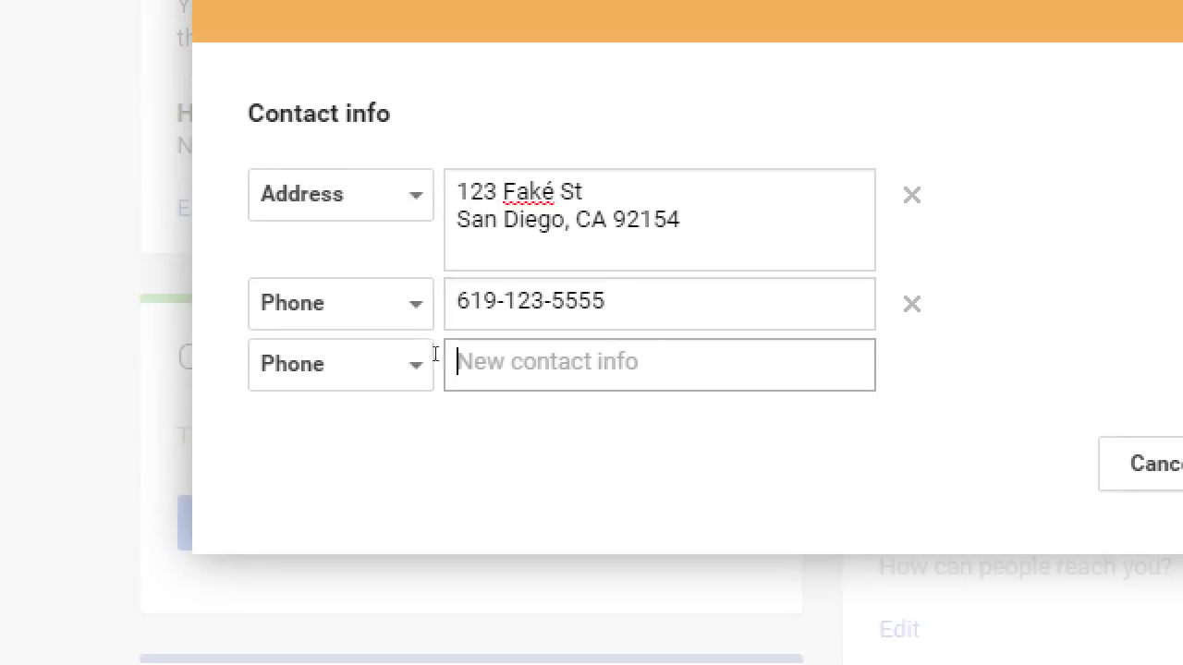
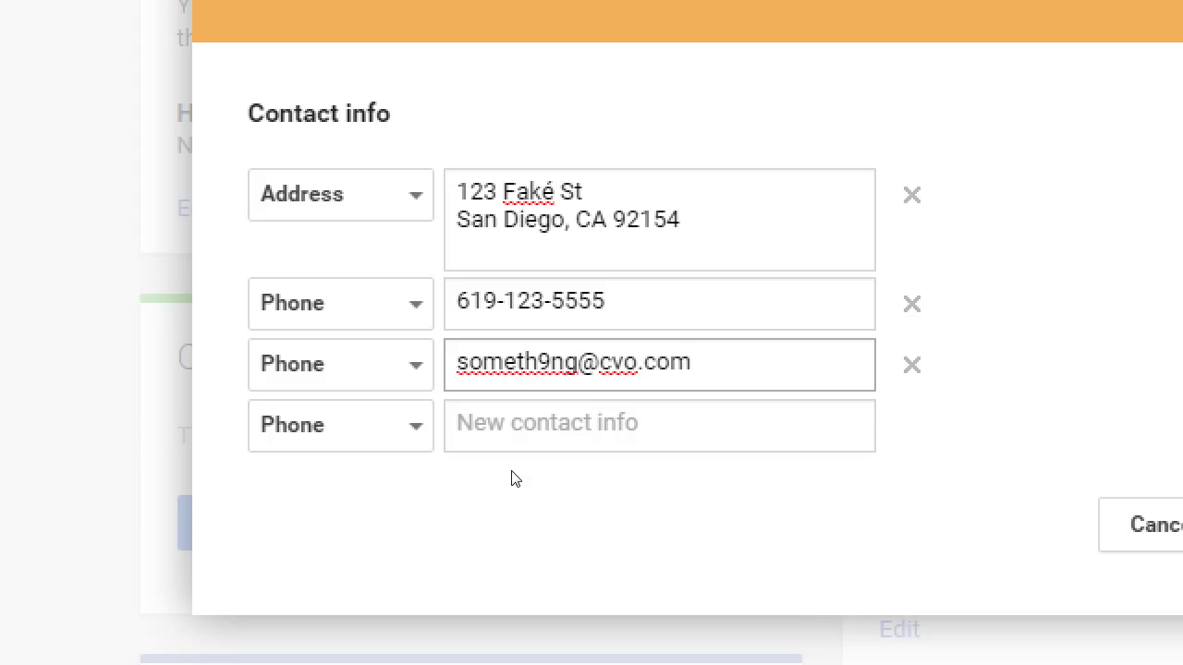
{"action": "key", "text": "BackSpace"}
{"action": "key", "text": "BackSpace"}
{"action": "key", "text": "BackSpace"}
{"action": "key", "text": "BackSpace"}
{"action": "key", "text": "BackSpace"}
{"action": "key", "text": "BackSpace"}
{"action": "key", "text": "BackSpace"}
{"action": "key", "text": "BackSpace"}
{"action": "key", "text": "BackSpace"}
{"action": "key", "text": "BackSpace"}
{"action": "key", "text": "BackSpace"}
{"action": "key", "text": "BackSpace"}
{"action": "key", "text": "BackSpace"}
{"action": "key", "text": "BackSpace"}
{"action": "key", "text": "BackSpace"}
{"action": "key", "text": "BackSpace"}
{"action": "key", "text": "BackSpace"}
{"action": "key", "text": "BackSpace"}
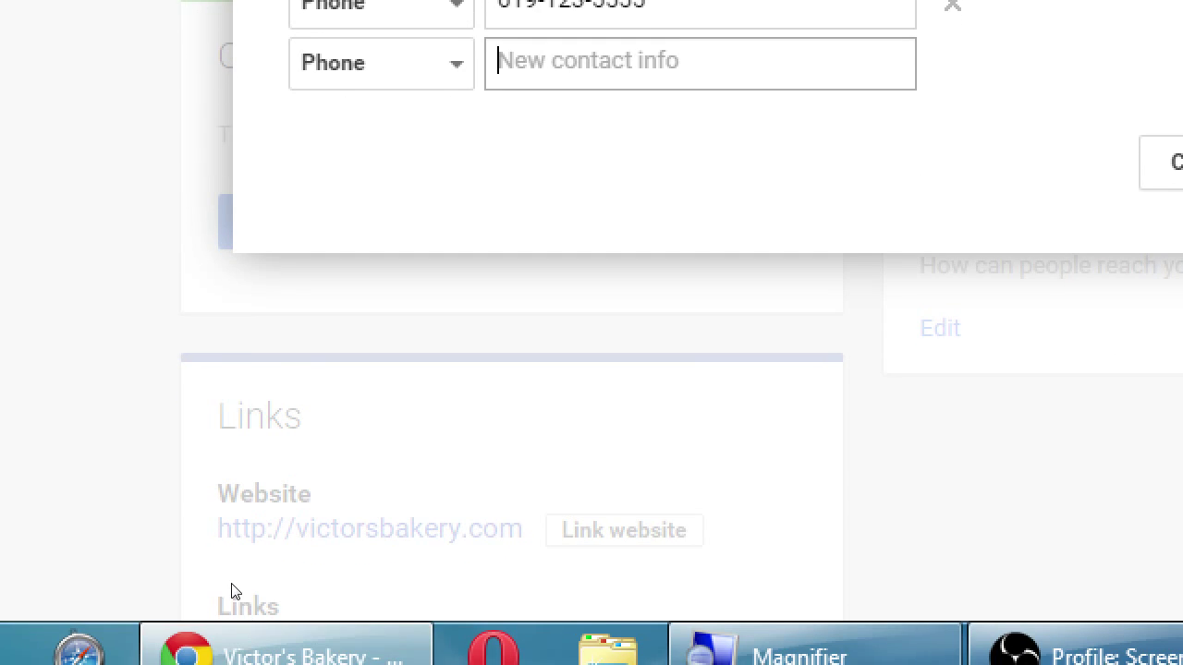
{"action": "scroll", "coordinate": [222, 661], "scroll_direction": "down", "scroll_amount": 2}
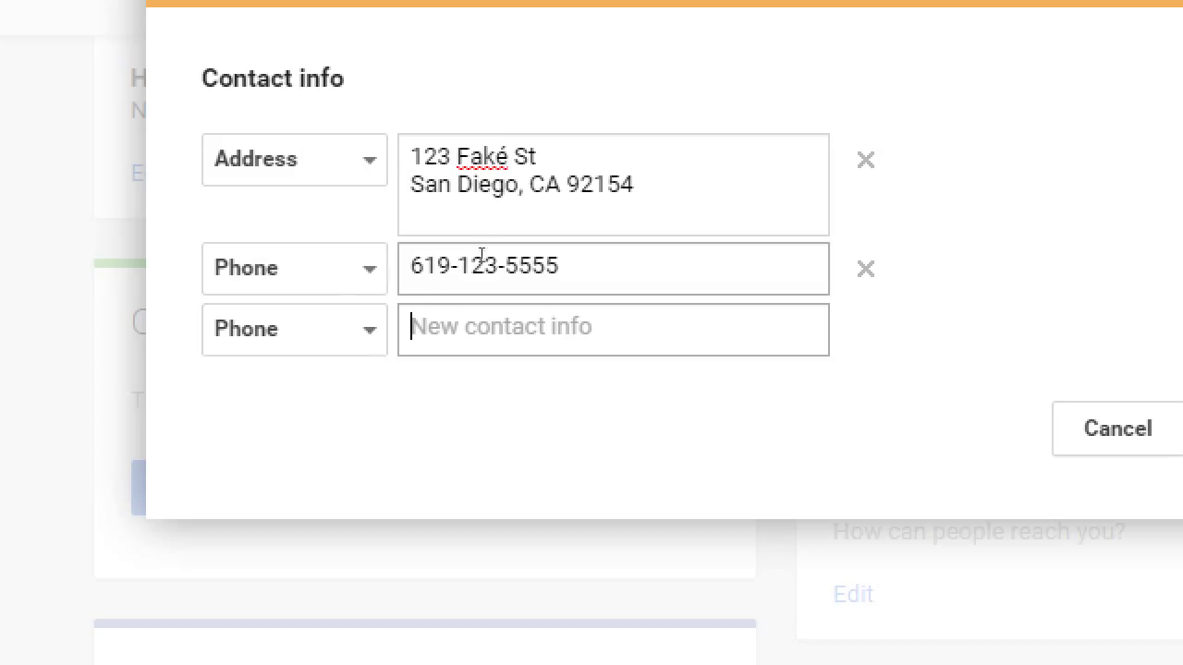
Select the entire phone number in the Phone field
{"action": "left_click_drag", "start_coordinate": [559, 266], "coordinate": [388, 256]}
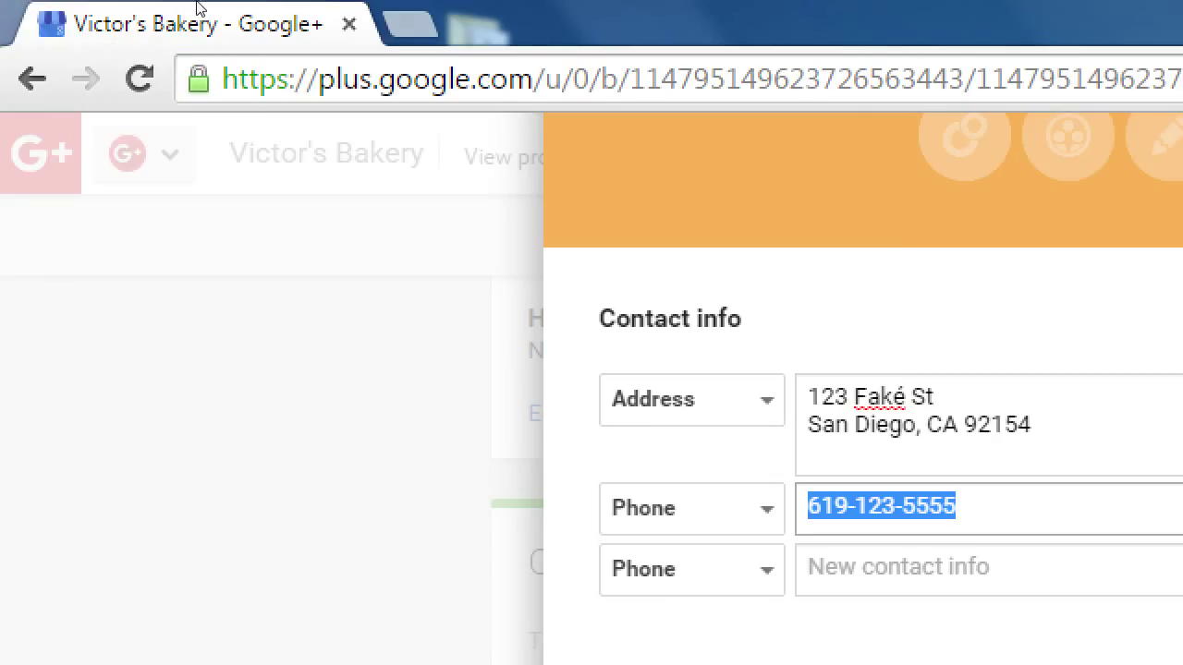
Open a new Chrome tab with voice.google.com entered in the address bar
{"action": "left_click", "coordinate": [408, 22]}
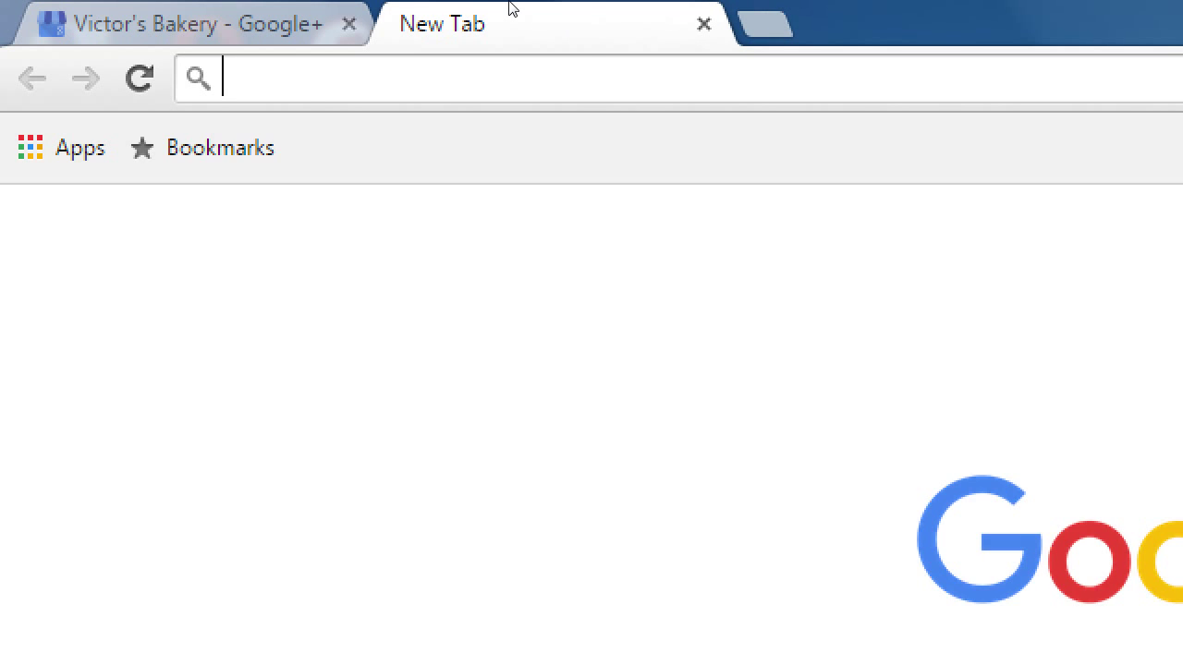
{"action": "type", "text": "voice.google."}
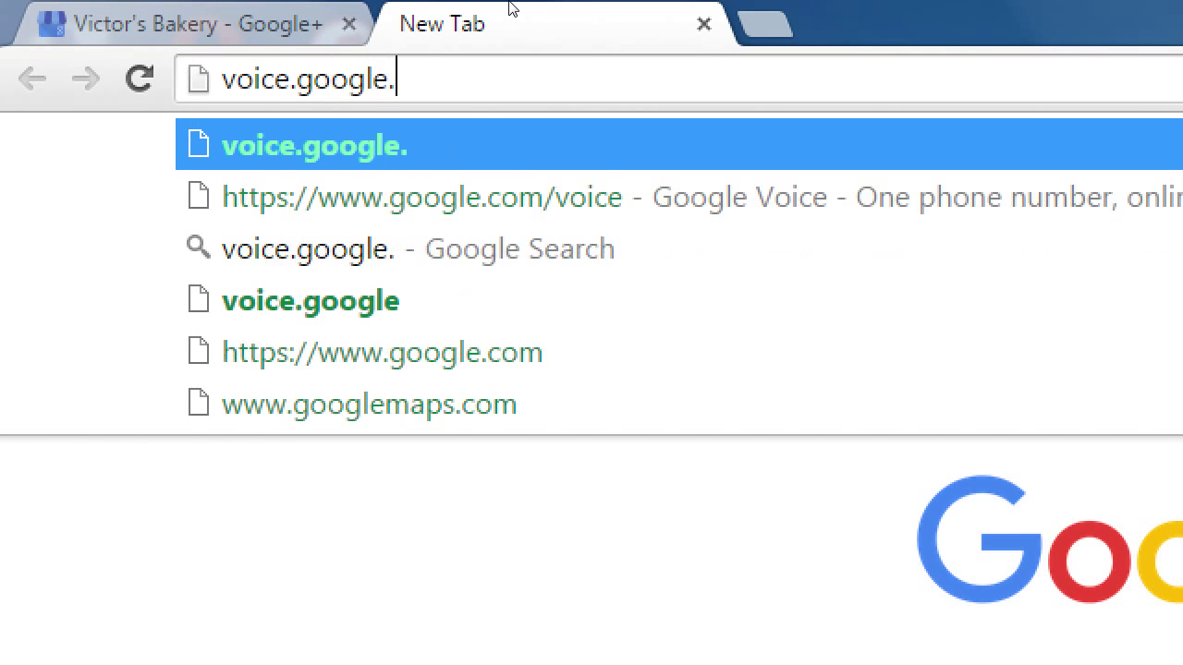
{"action": "type", "text": "com"}
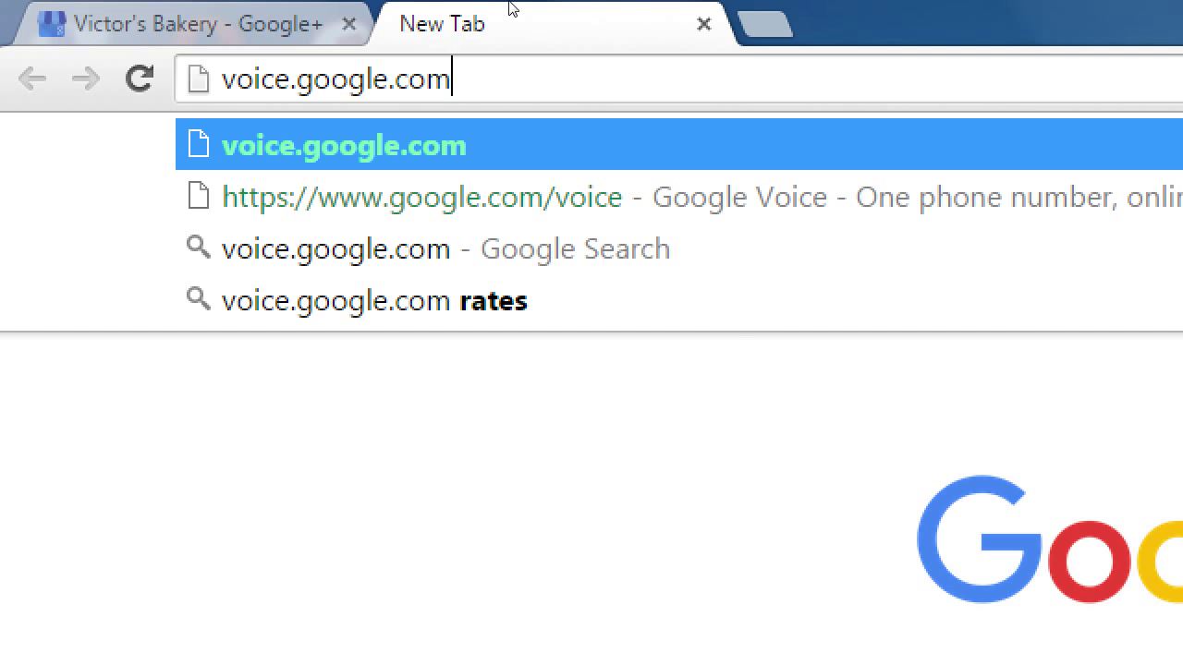
Switch back to the Victor's Bakery Google+ tab, where the contact info editor is open
{"action": "key", "text": "ctrl+shift+Tab"}
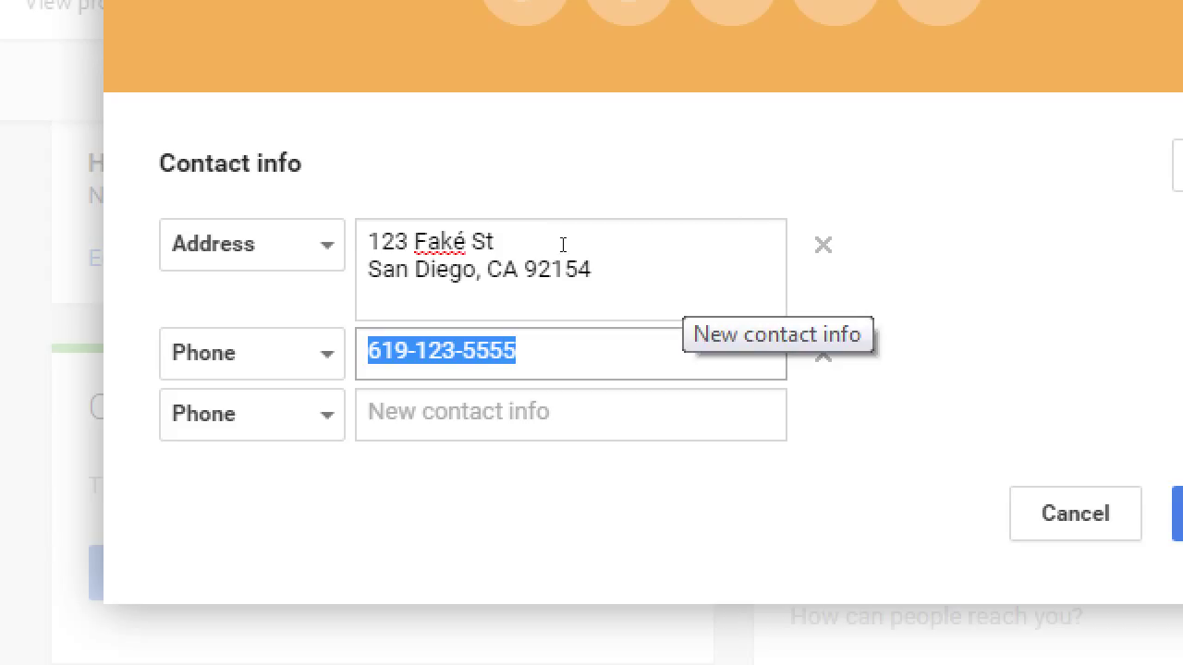
Change the third contact row from Phone to a Skype chat entry, leaving its field empty
{"action": "key", "text": "Tab"}
{"action": "key", "text": "Tab"}
{"action": "key", "text": "space"}
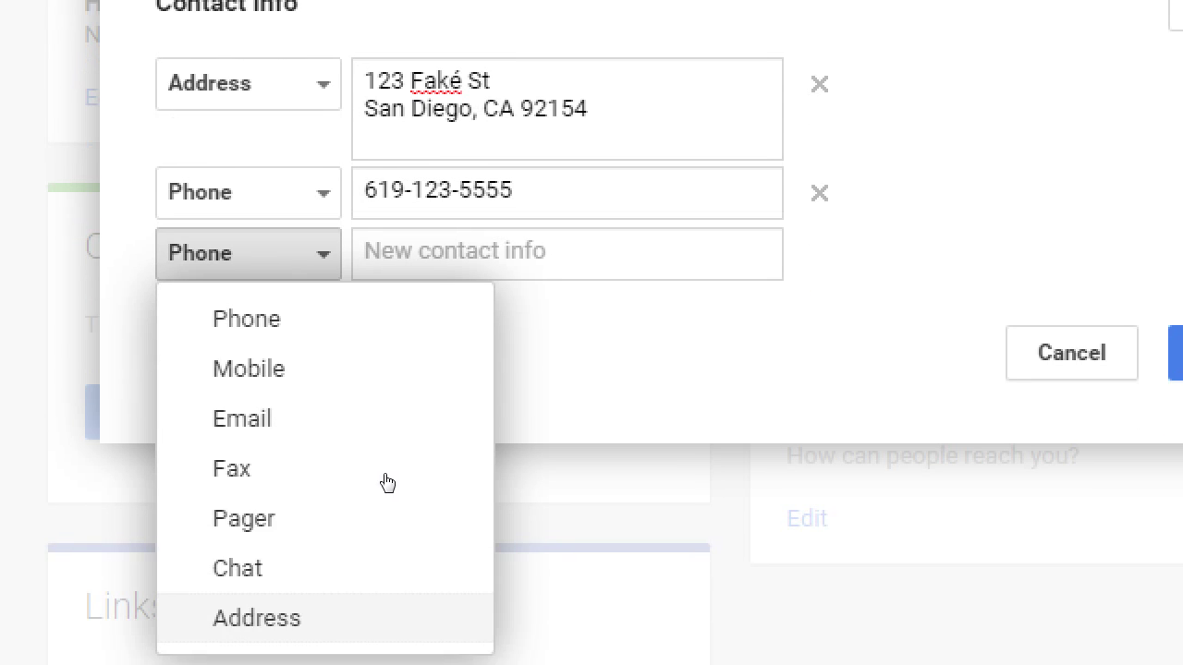
{"action": "key", "text": "Up"}
{"action": "key", "text": "Return"}
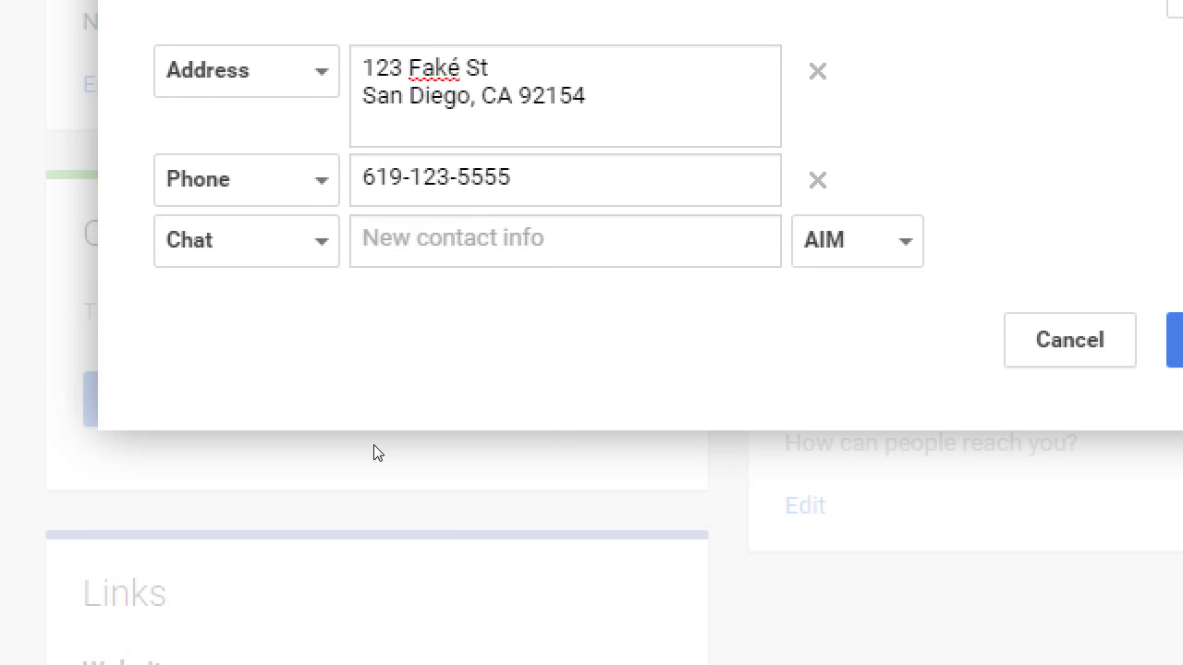
{"action": "key", "text": "Tab"}
{"action": "key", "text": "Tab"}
{"action": "key", "text": "space"}
{"action": "key", "text": "Down"}
{"action": "key", "text": "Down"}
{"action": "key", "text": "Down"}
{"action": "key", "text": "Down"}
{"action": "key", "text": "Down"}
{"action": "key", "text": "Down"}
{"action": "key", "text": "Down"}
{"action": "key", "text": "Down"}
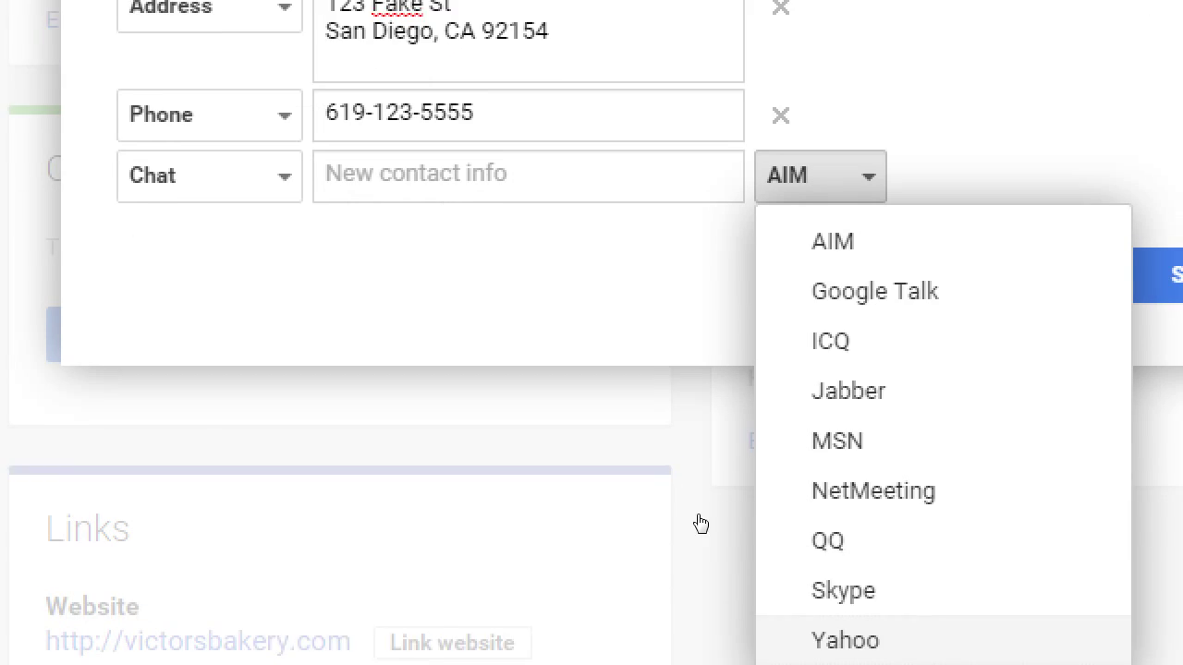
{"action": "key", "text": "Up"}
{"action": "key", "text": "Return"}
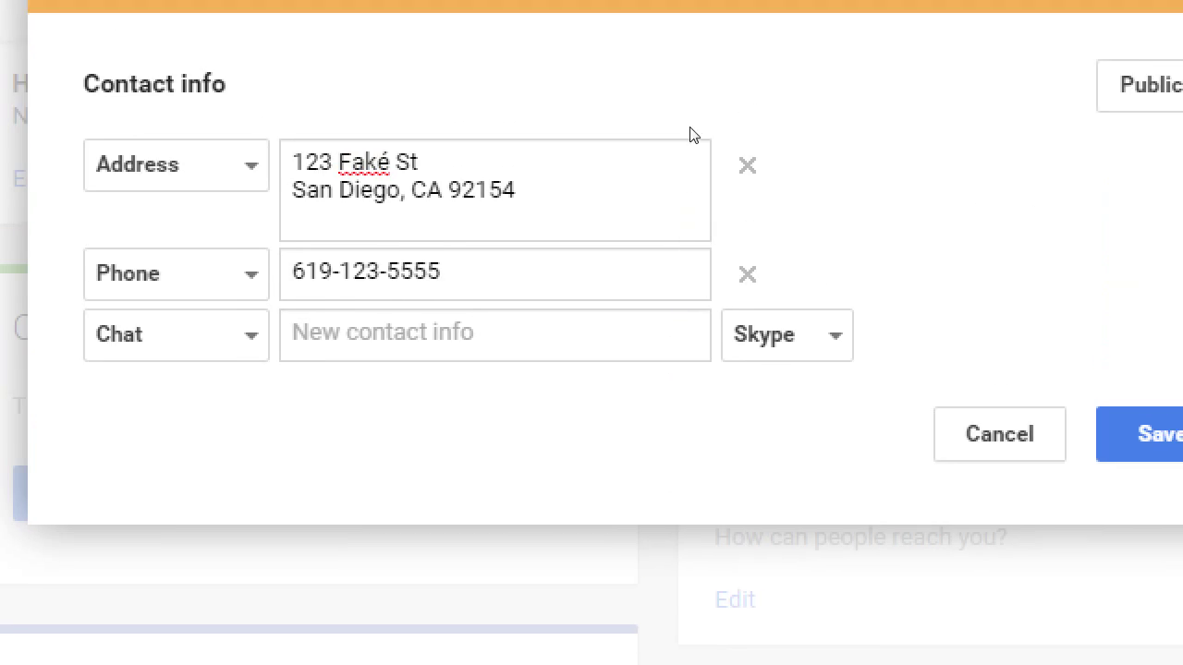
{"action": "key", "text": "shift+Tab"}
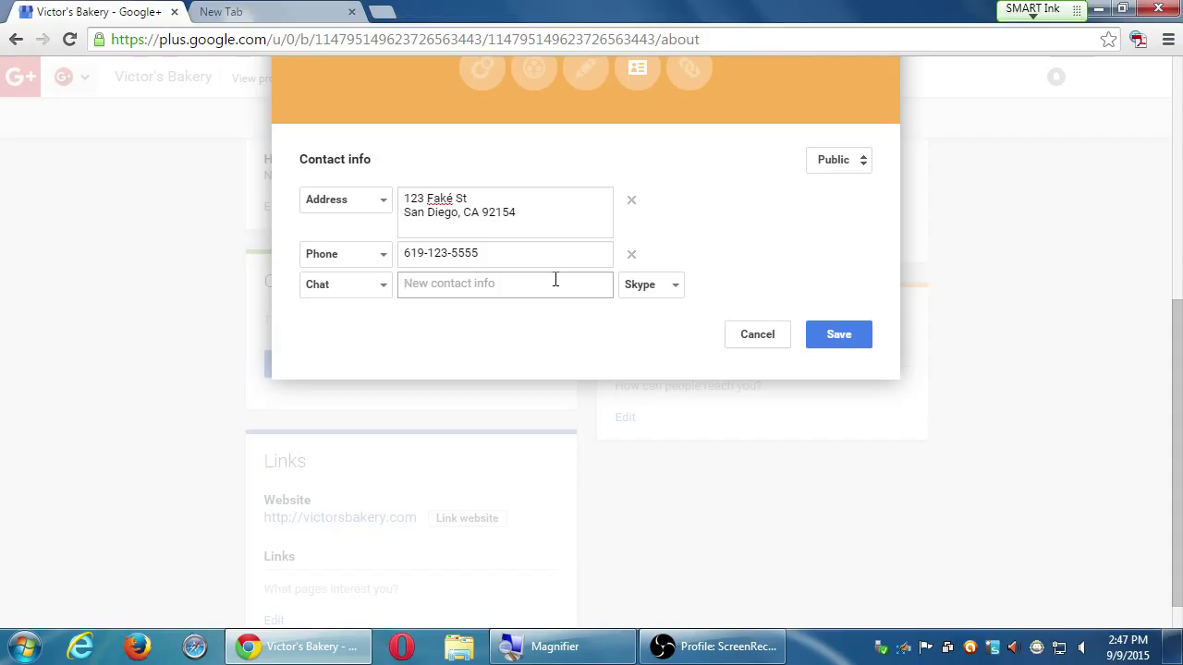
{"action": "left_click", "coordinate": [555, 280]}
{"action": "left_click", "coordinate": [836, 160]}
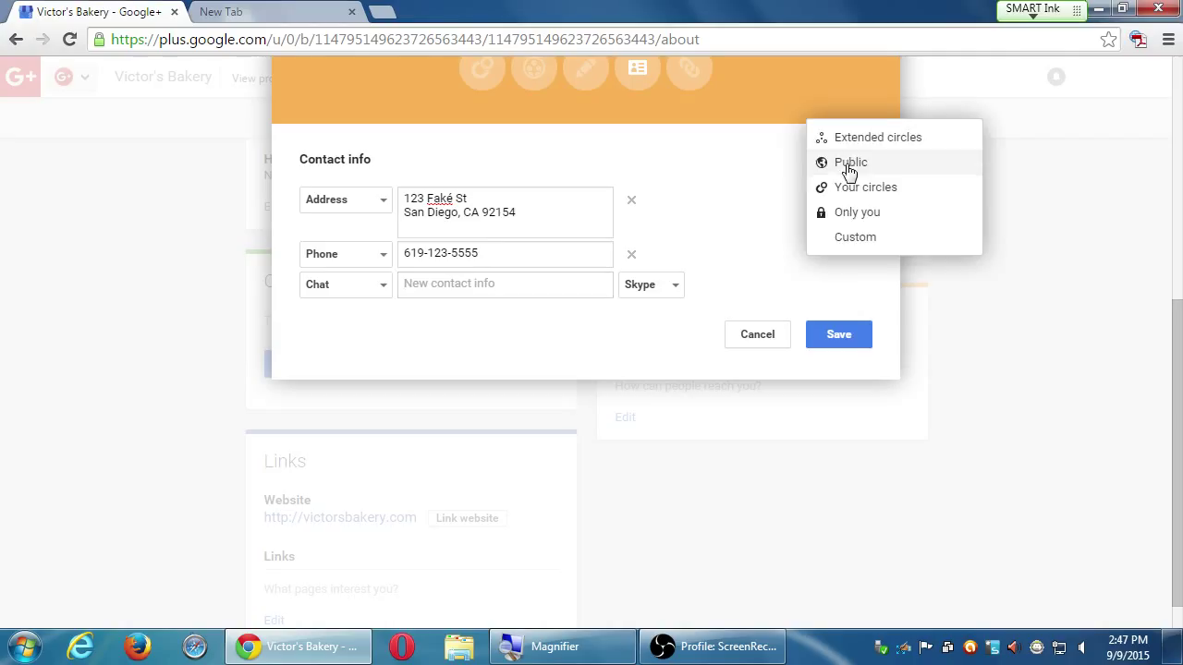
{"action": "left_click", "coordinate": [723, 162]}
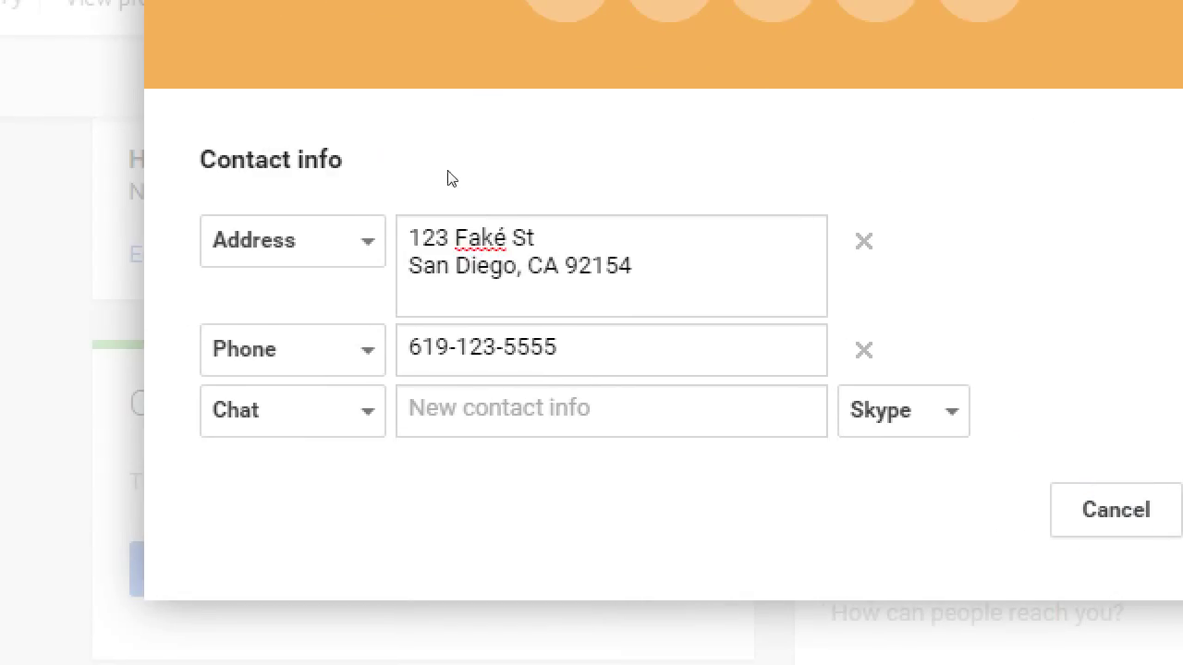
{"action": "left_click", "coordinate": [526, 204]}
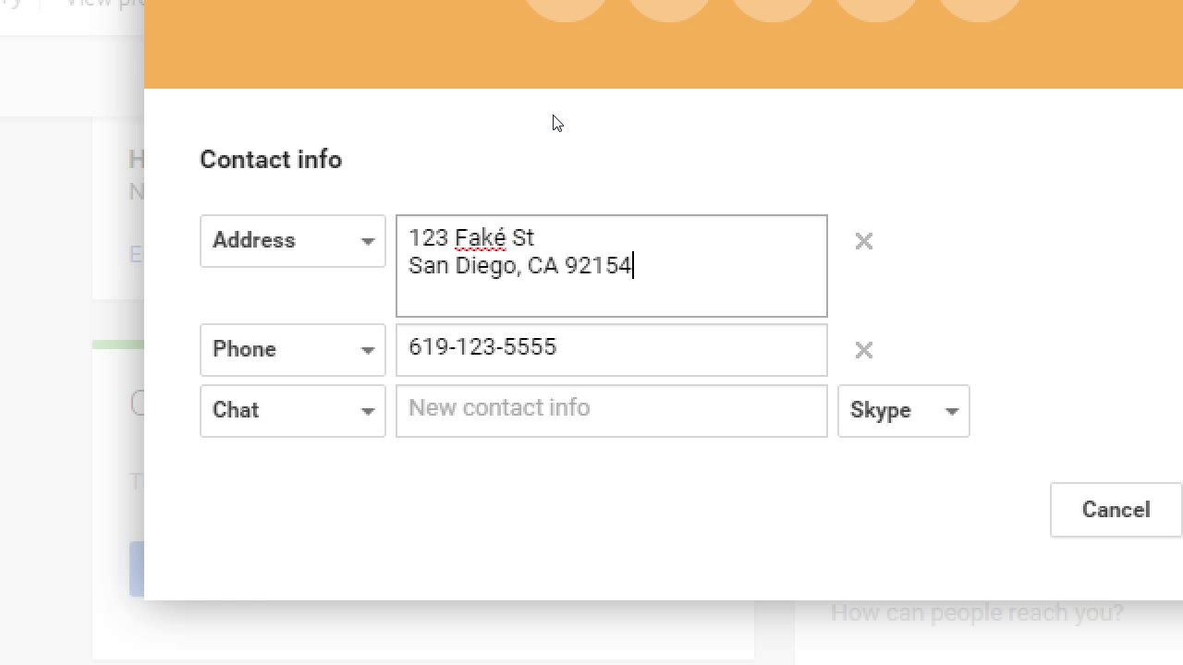
{"action": "key", "text": "ctrl+a"}
{"action": "key", "text": "BackSpace"}
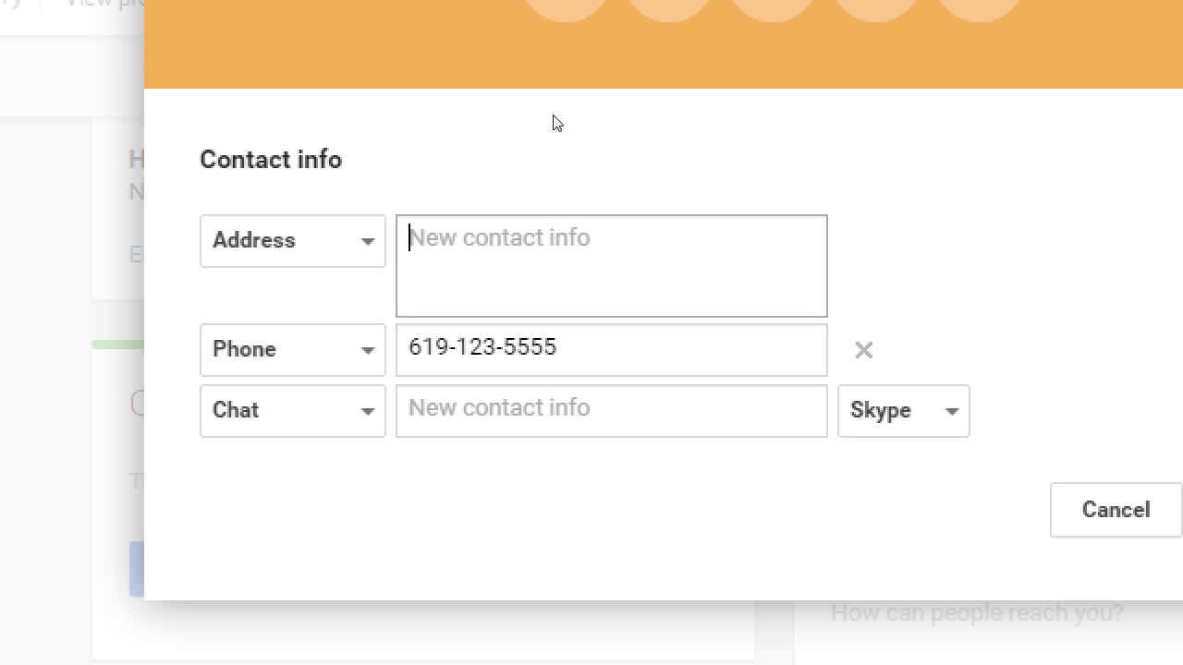
{"action": "type", "text": "PO 1234"}
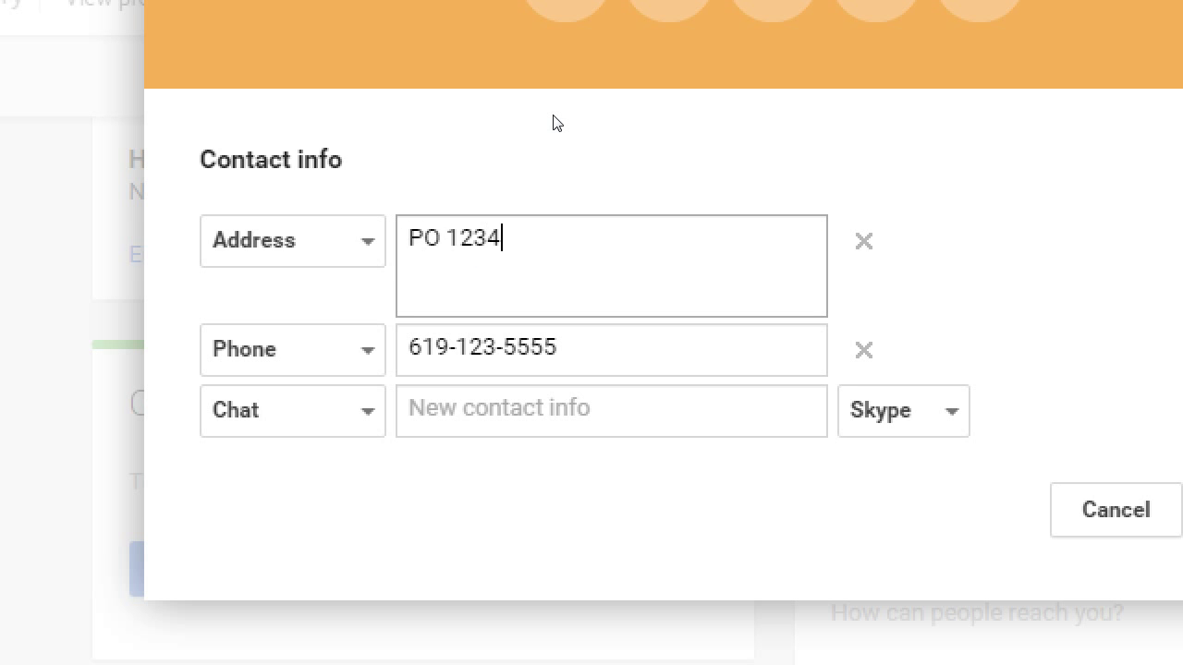
{"action": "key", "text": "ctrl+a"}
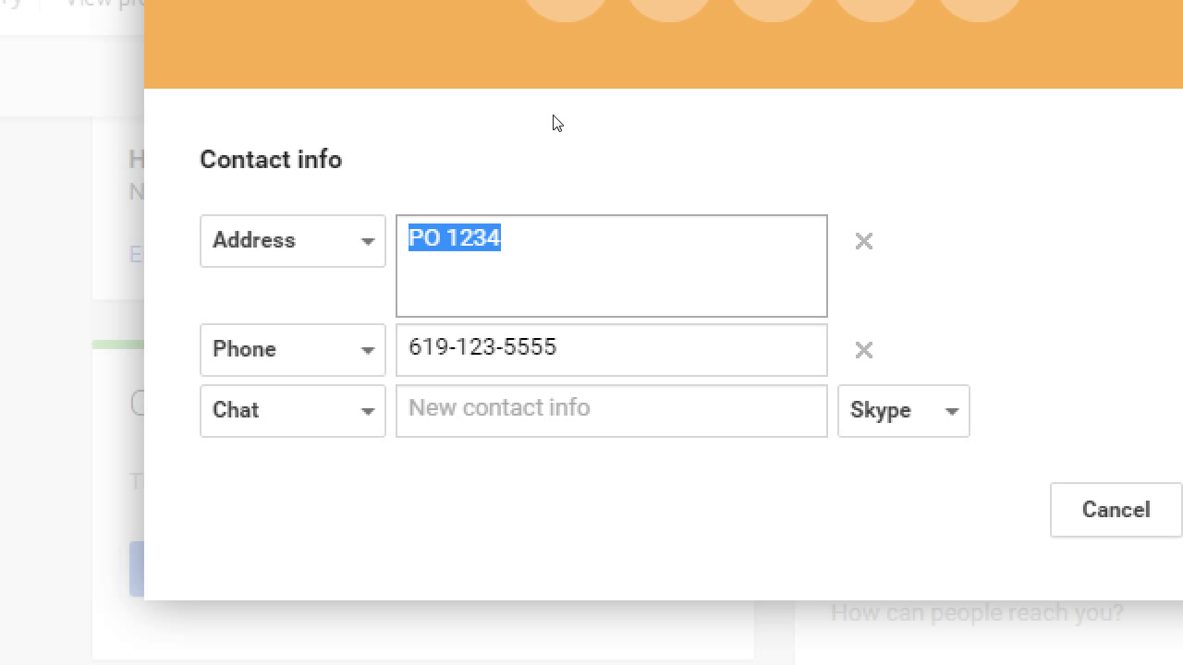
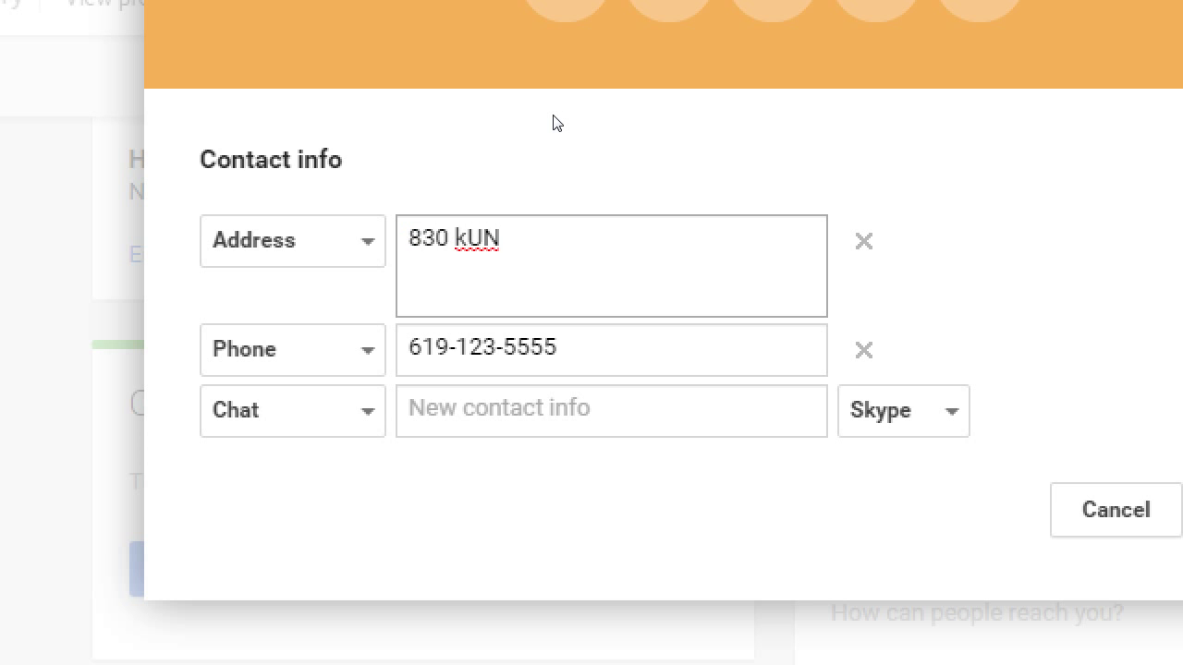
{"action": "key", "text": "Return"}
{"action": "type", "text": "#234134"}
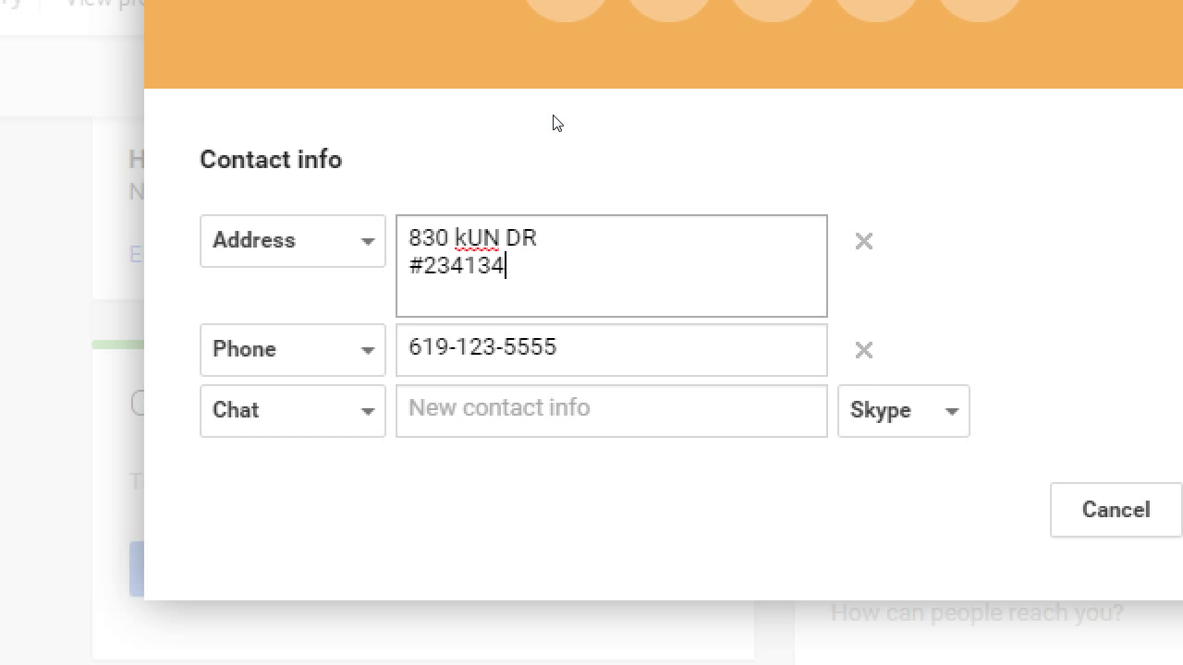
{"action": "key", "text": "Return"}
{"action": "type", "text": "CHUL"}
{"action": "key", "text": "ctrl+z"}
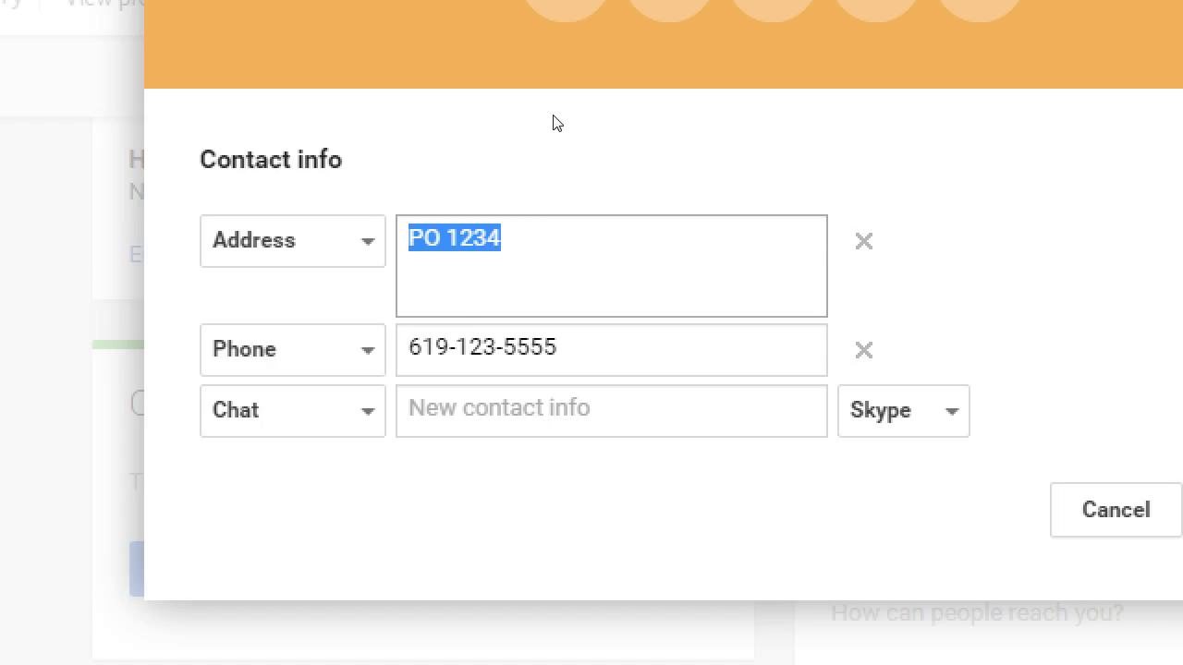
{"action": "key", "text": "ctrl+z"}
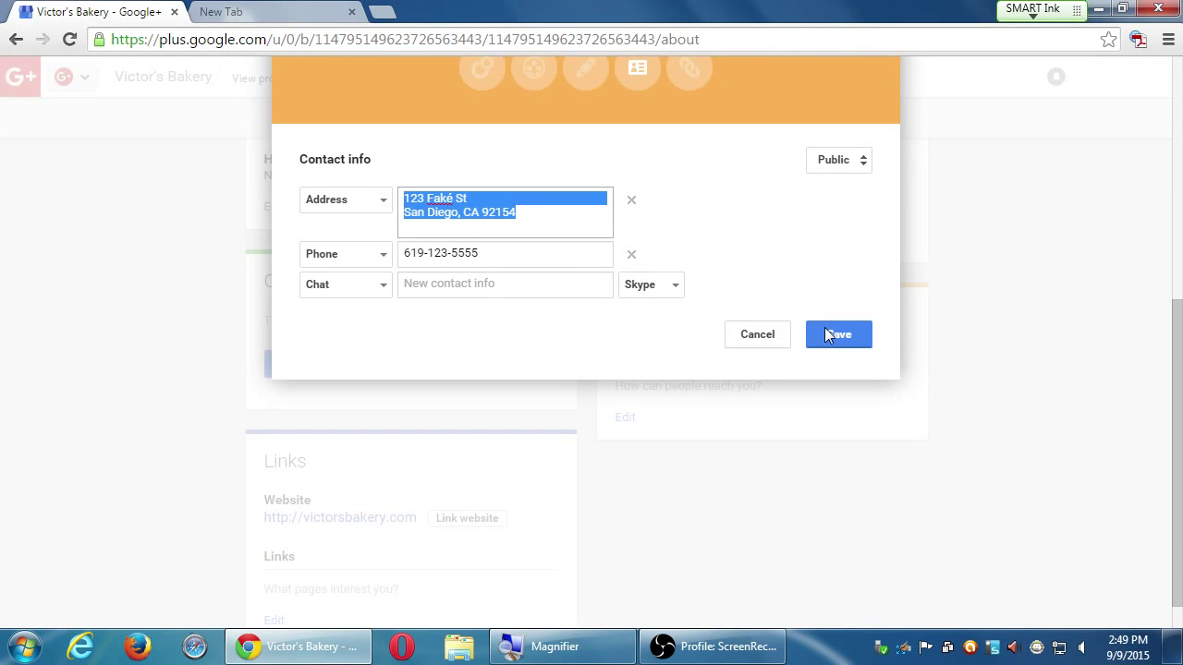
Save the address and phone contact info, then bring up the Links editor
{"action": "left_click", "coordinate": [834, 331]}
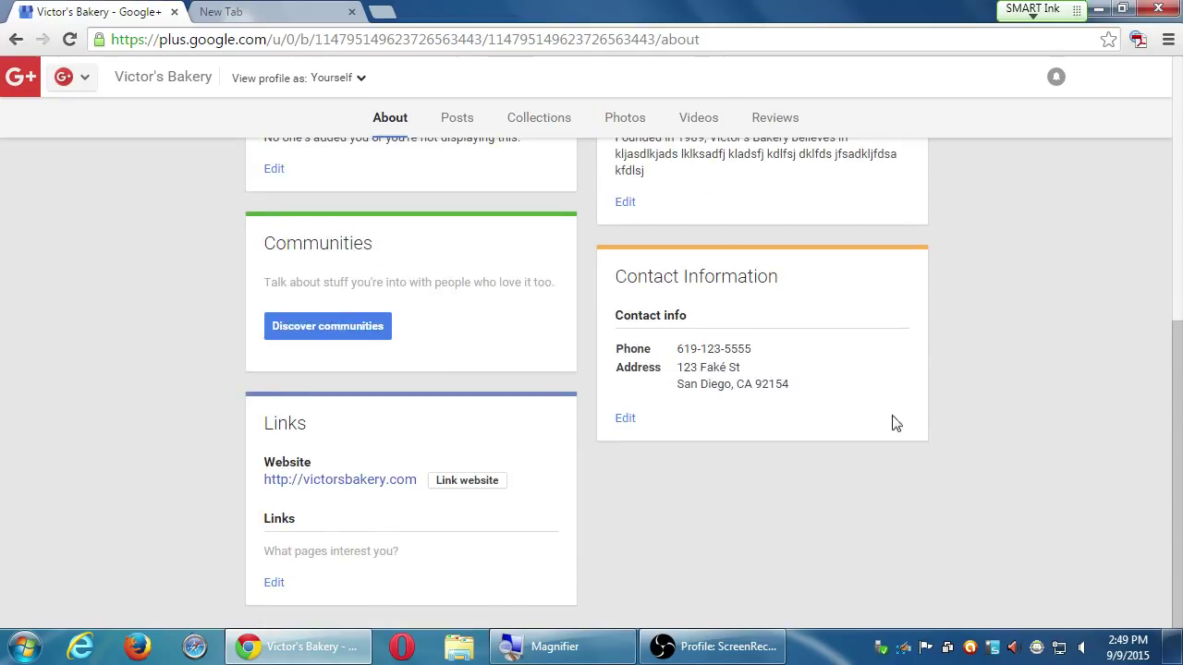
{"action": "left_click", "coordinate": [274, 584]}
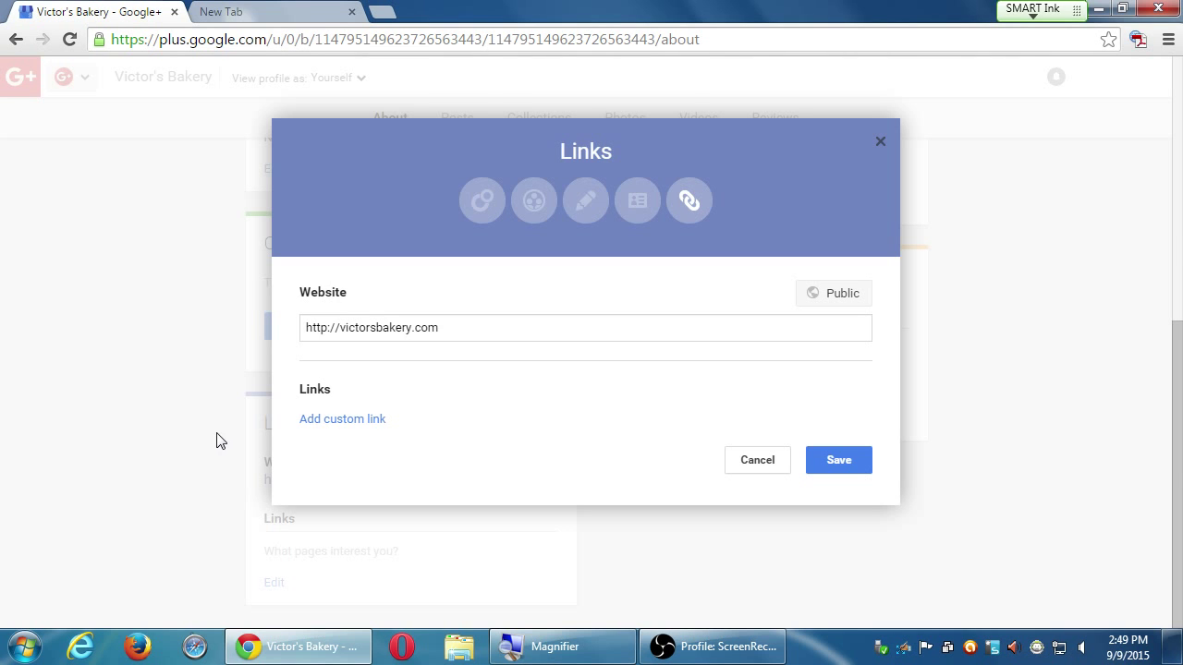
{"action": "left_click", "coordinate": [319, 420]}
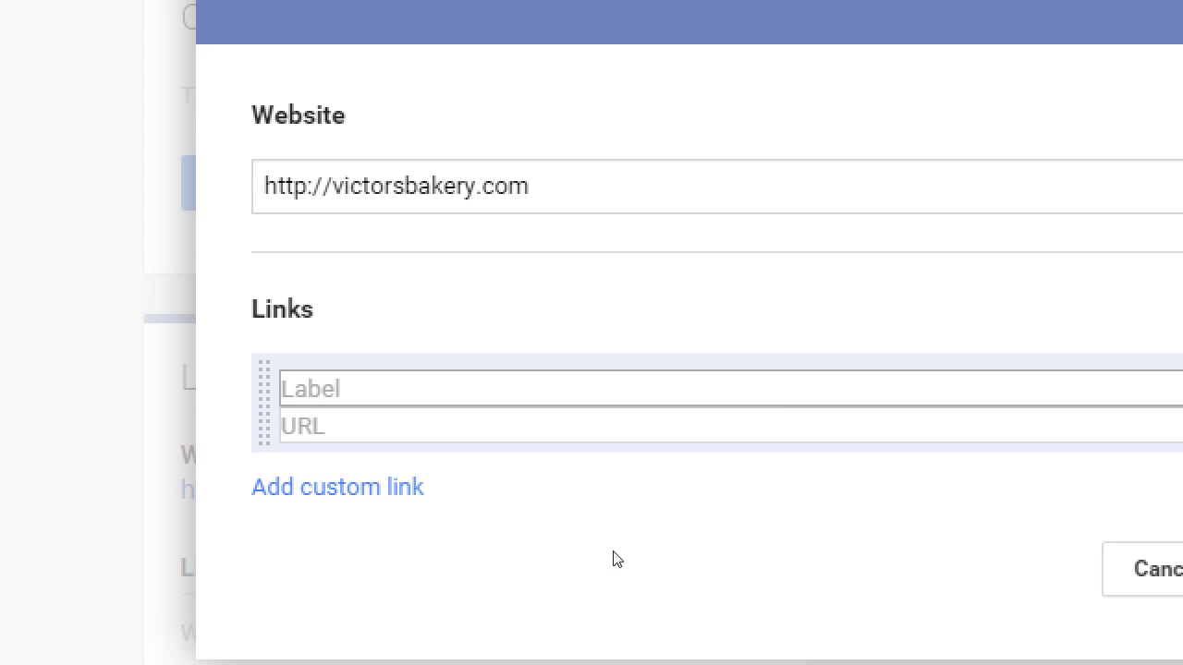
{"action": "type", "text": "tWITT"}
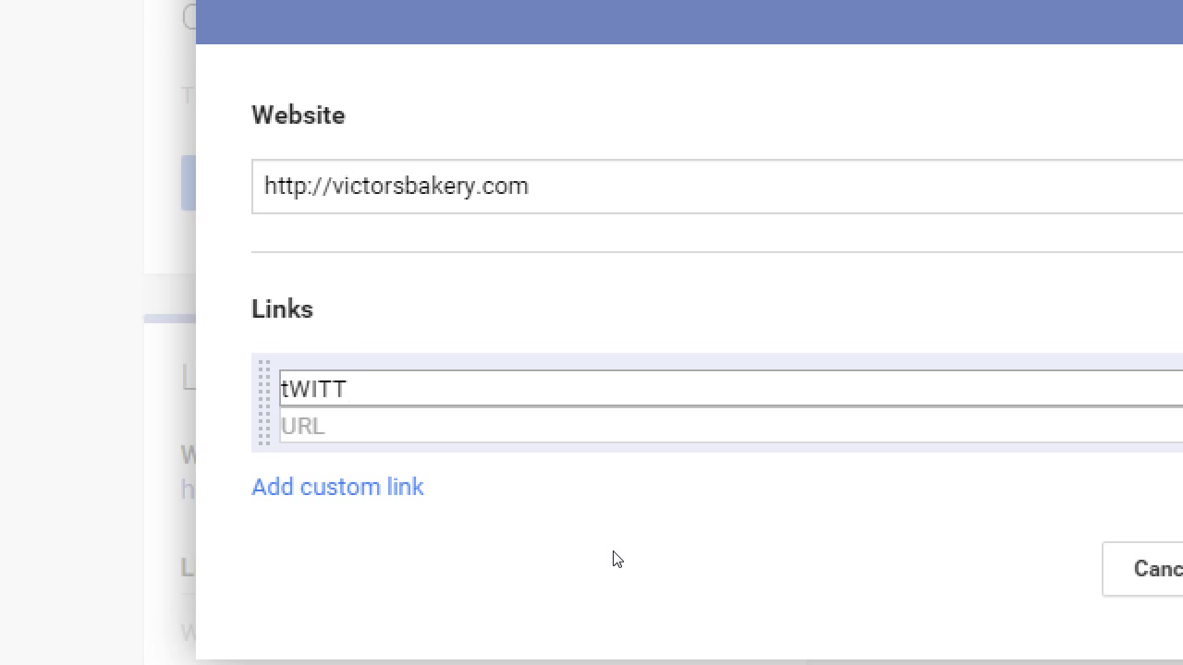
{"action": "key", "text": "ctrl+a"}
{"action": "type", "text": "Twitter"}
{"action": "key", "text": "Tab"}
{"action": "type", "text": "ht"}
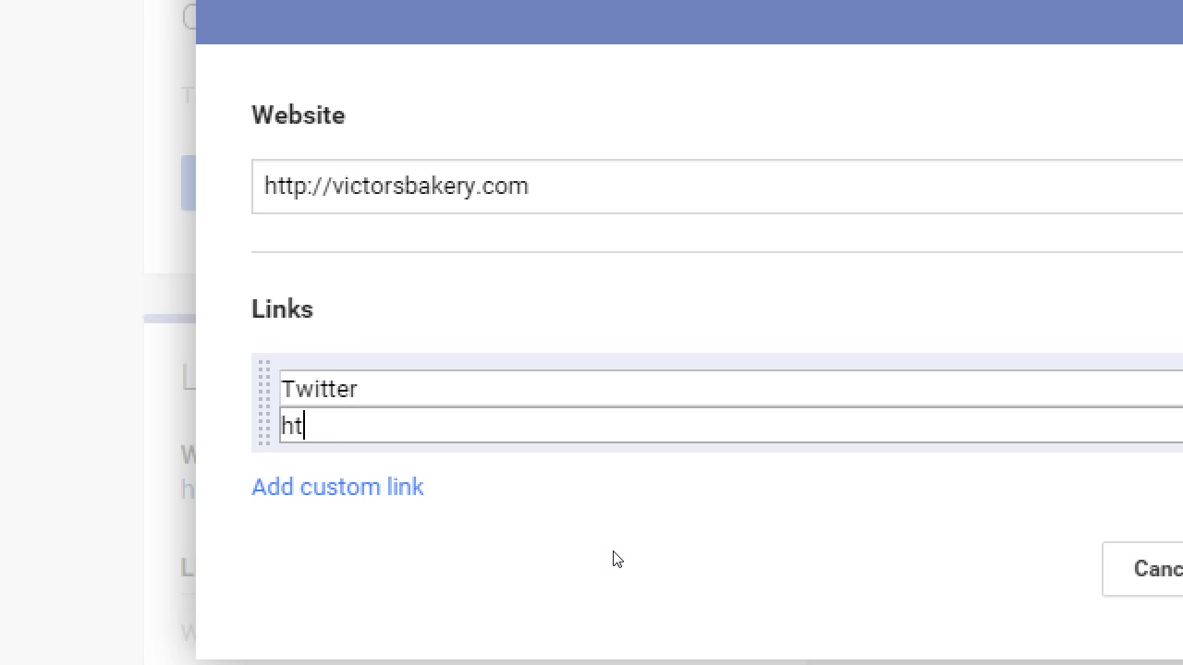
{"action": "type", "text": "tp://twi"}
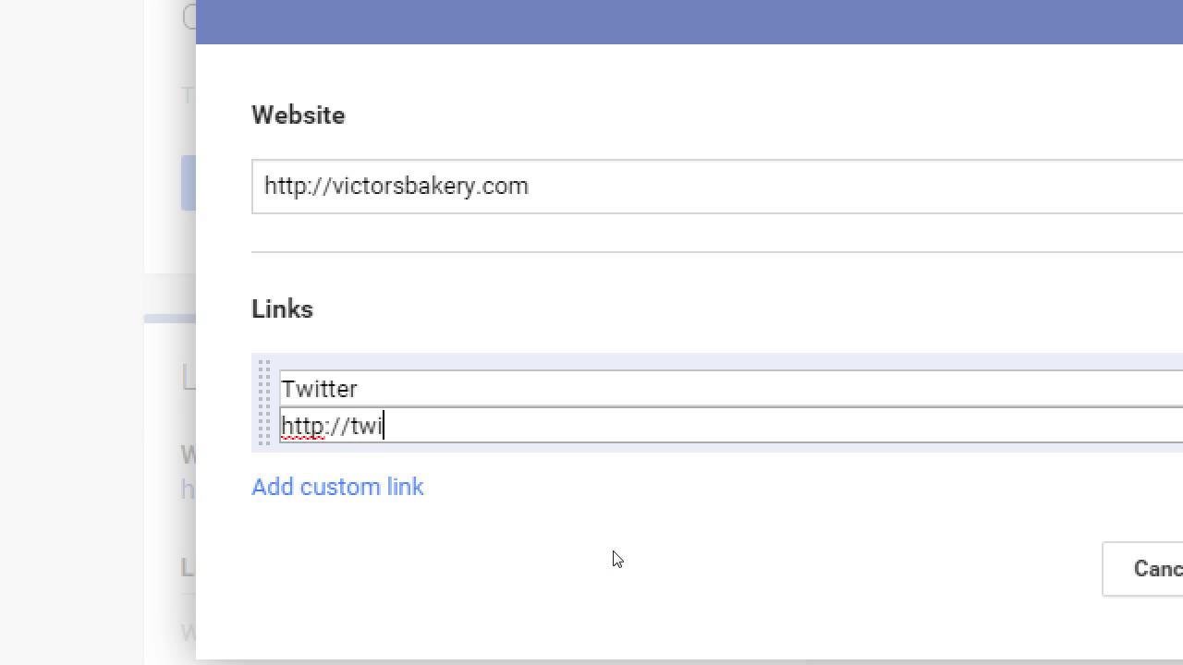
{"action": "type", "text": "tter.com/vic"}
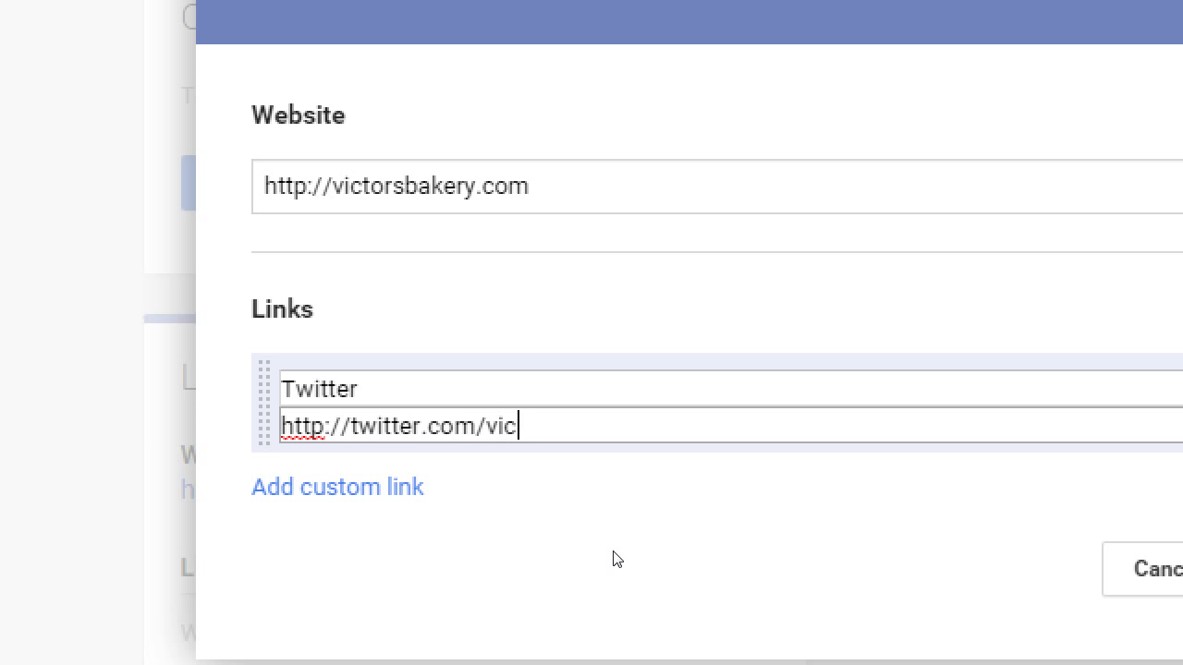
{"action": "type", "text": "torsbakery"}
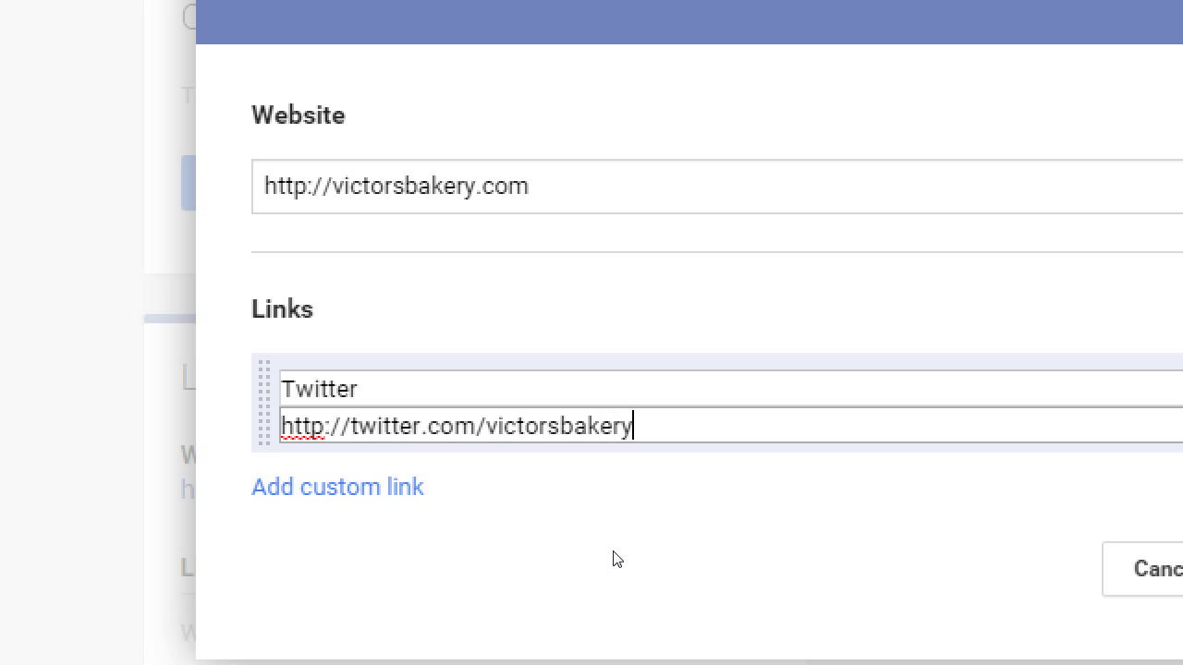
{"action": "key", "text": "ctrl+shift+Left"}
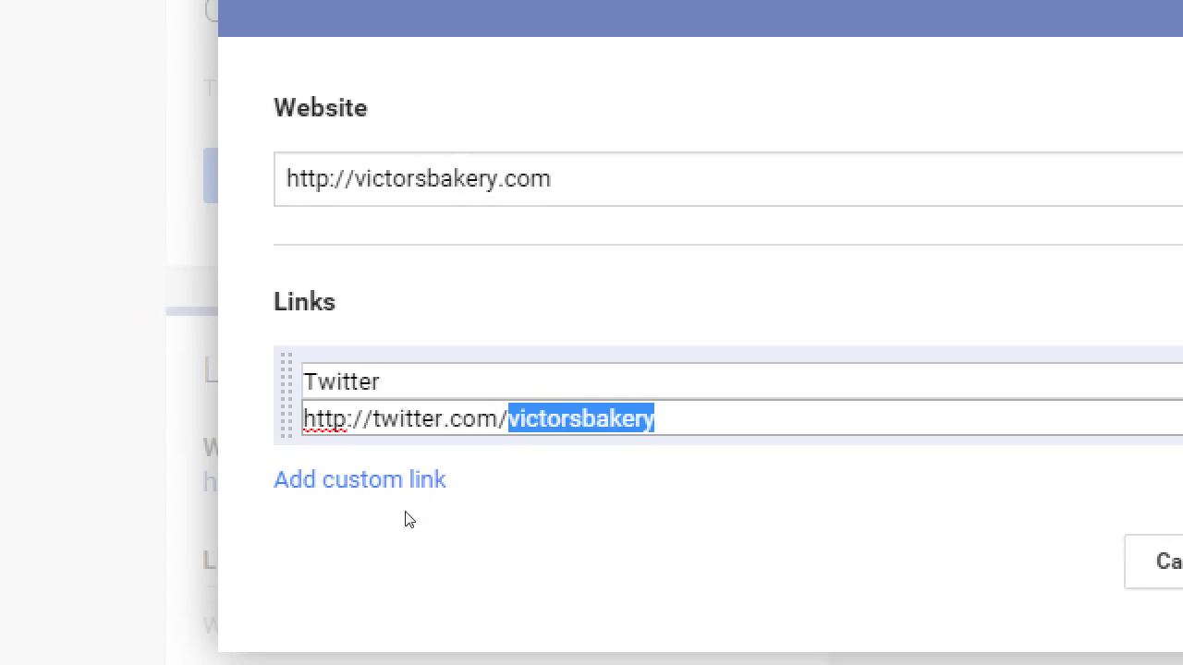
{"action": "left_click", "coordinate": [355, 488]}
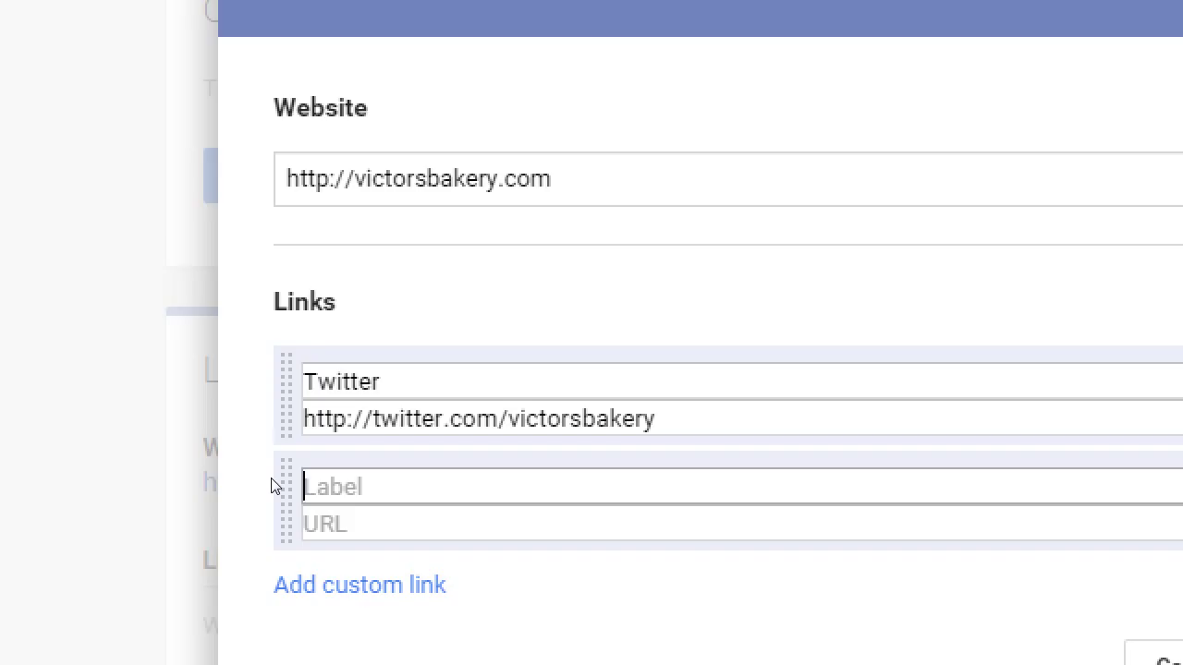
{"action": "type", "text": "Shop No"}
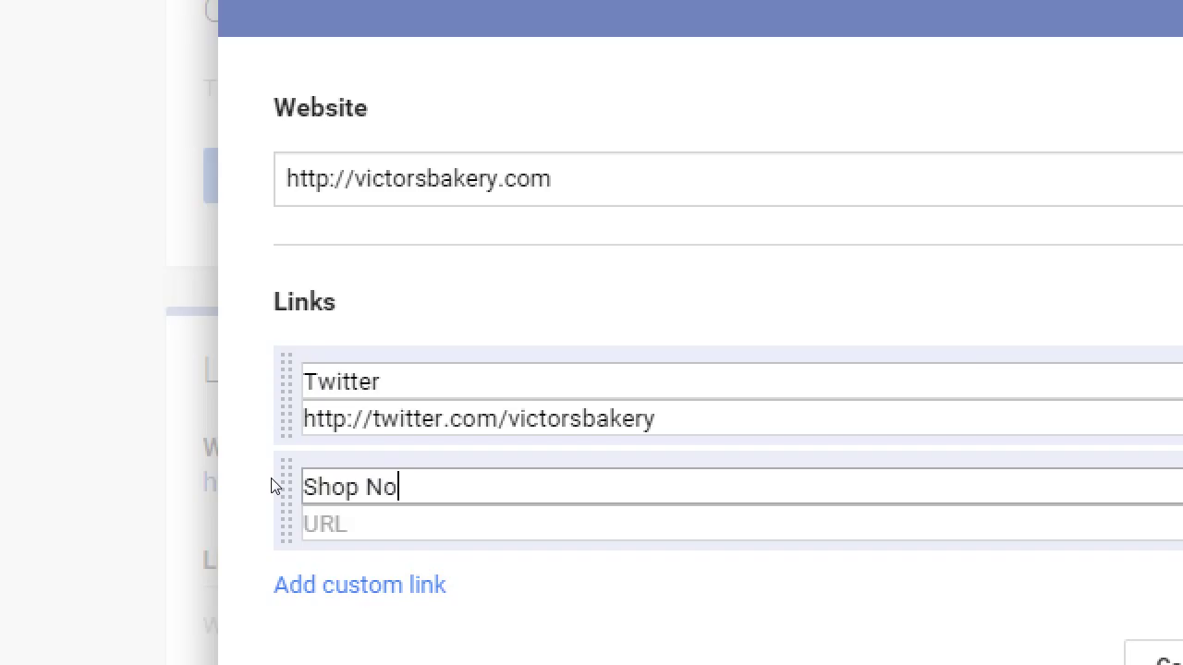
{"action": "type", "text": "w"}
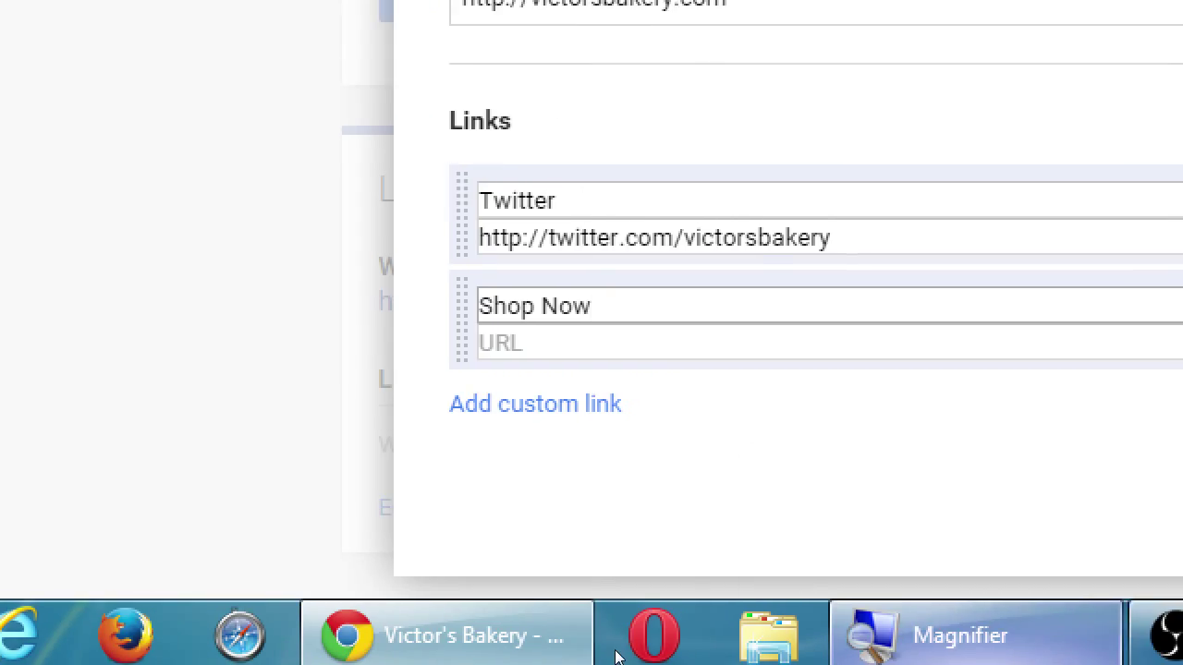
{"action": "key", "text": "Tab"}
{"action": "type", "text": "http://"}
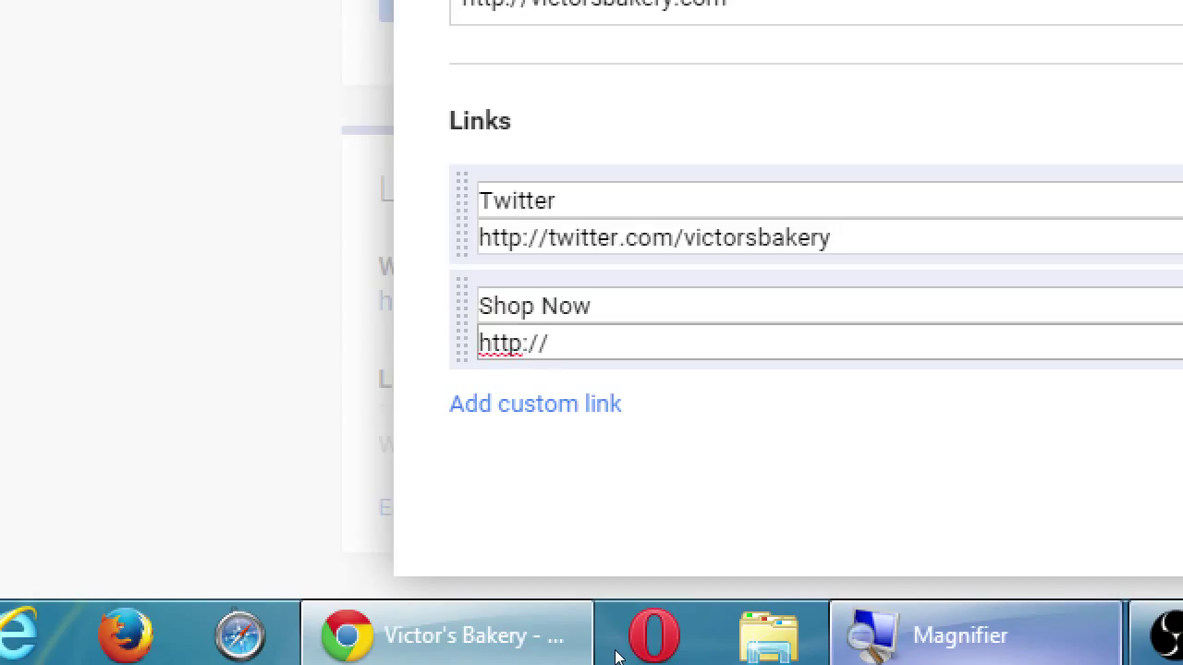
{"action": "type", "text": "victorsbak"}
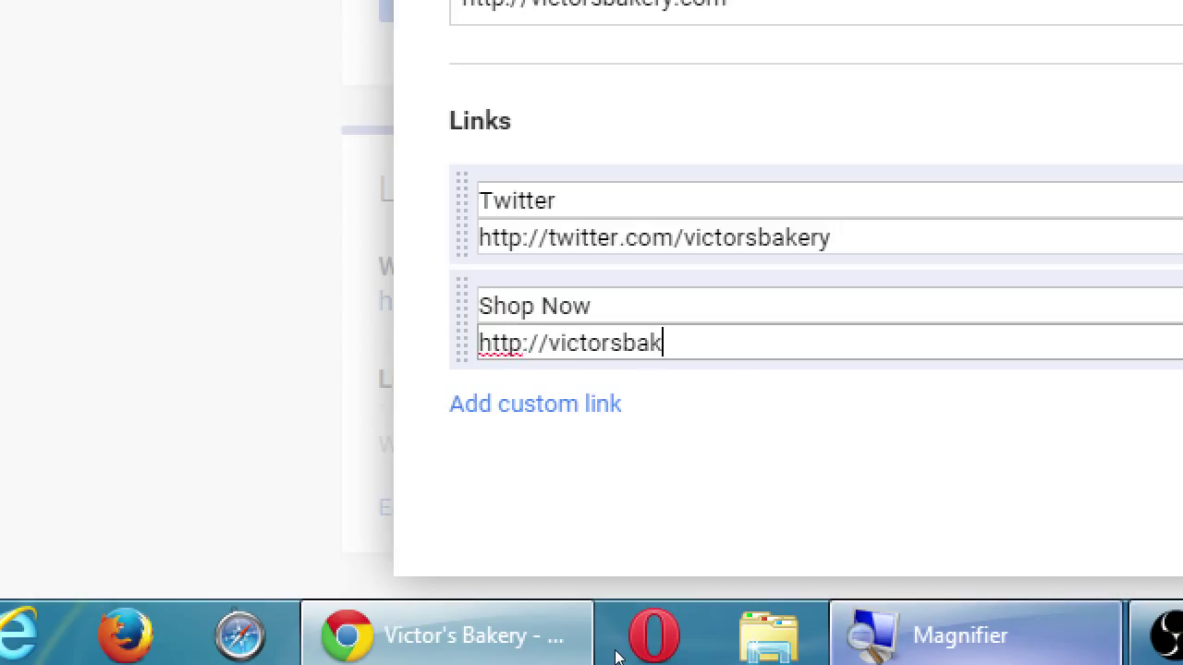
{"action": "type", "text": "ery.com/shop"}
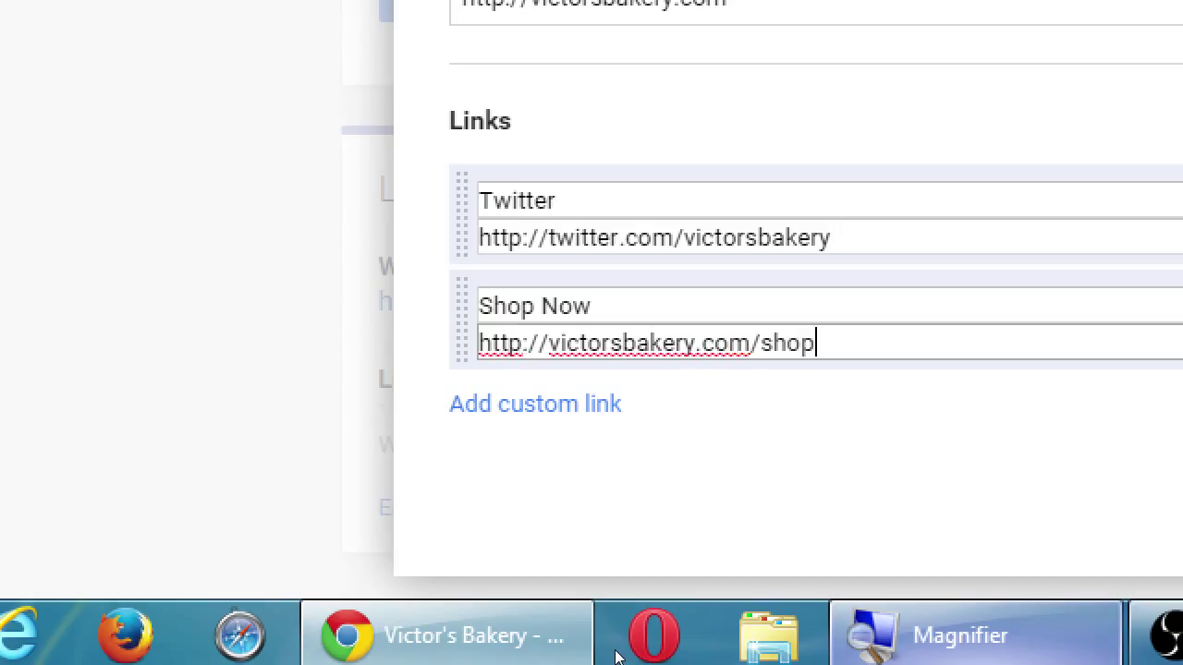
{"action": "key", "text": "ctrl+a"}
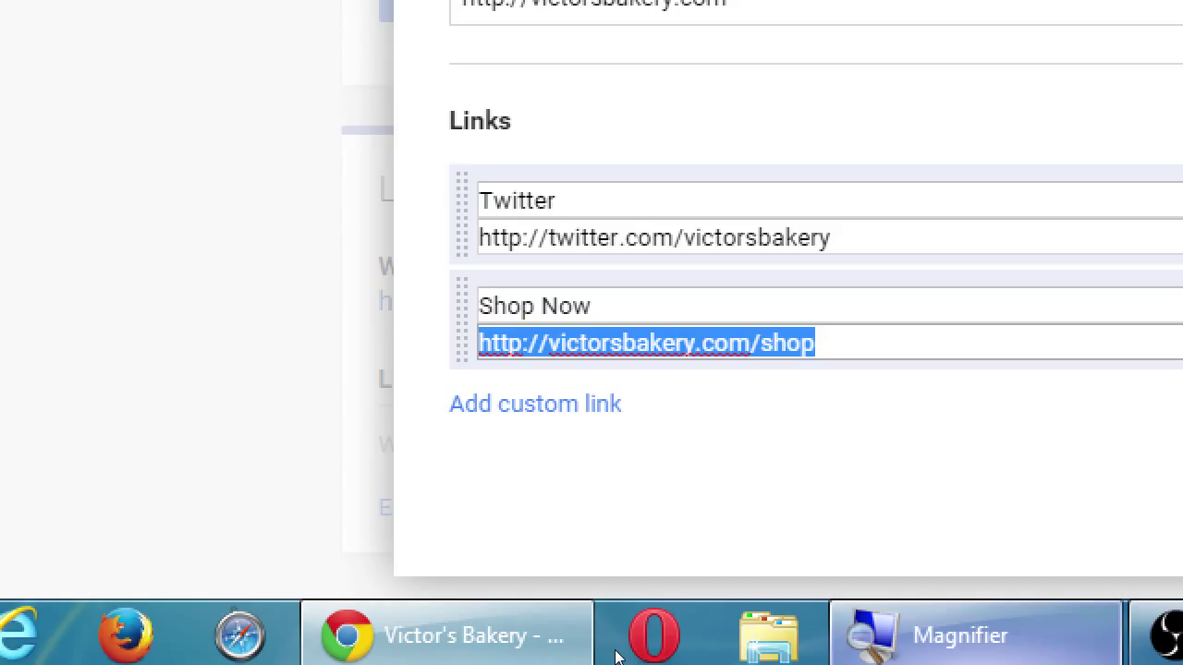
{"action": "key", "text": "End"}
{"action": "key", "text": "BackSpace"}
{"action": "key", "text": "BackSpace"}
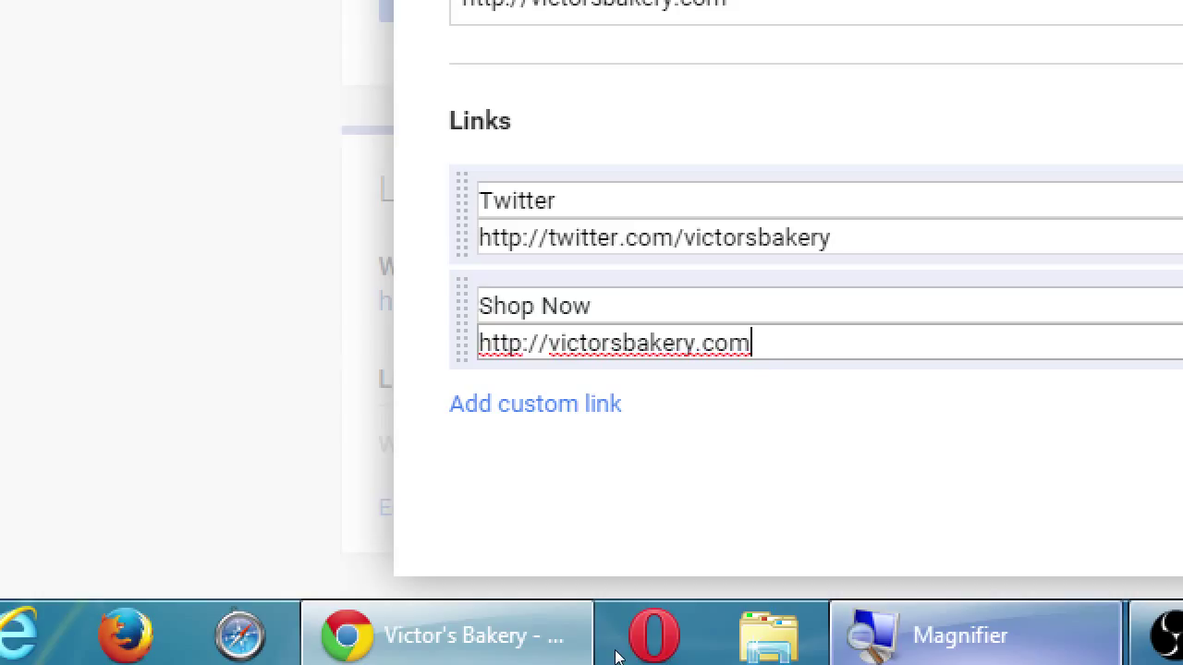
{"action": "type", "text": "/google"}
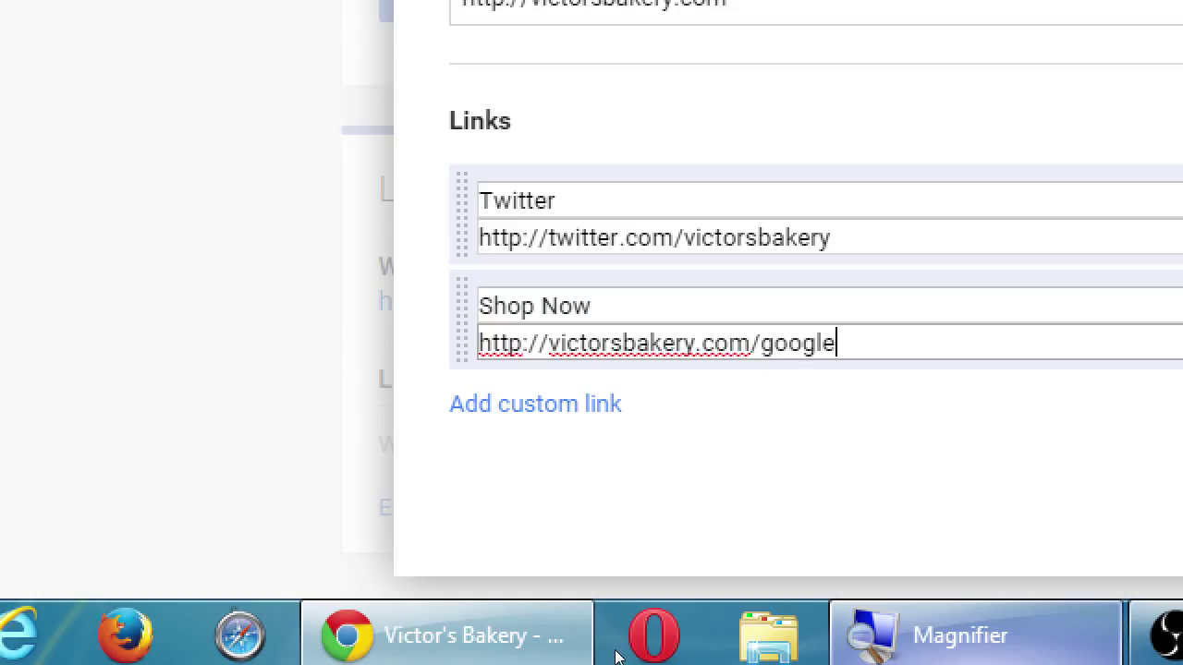
{"action": "type", "text": "-couponsz"}
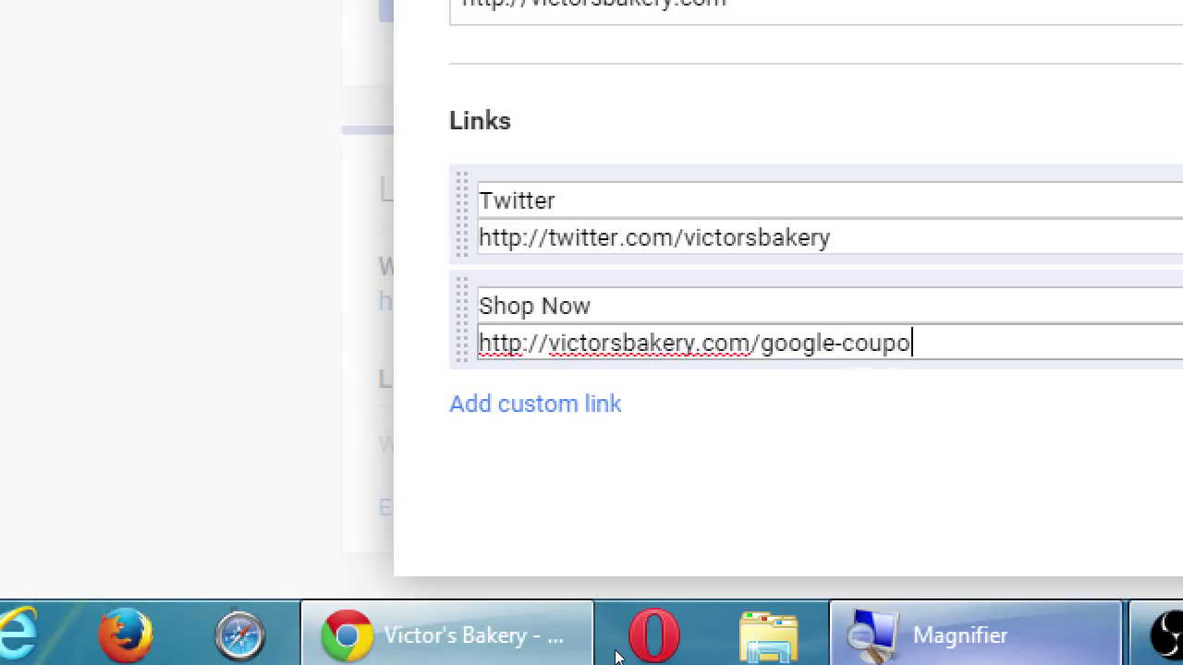
{"action": "key", "text": "Tab"}
Replace the 'Shop Now' label with 'Exclusive G+ Coupons'
{"action": "key", "text": "shift+Tab"}
{"action": "key", "text": "shift+Tab"}
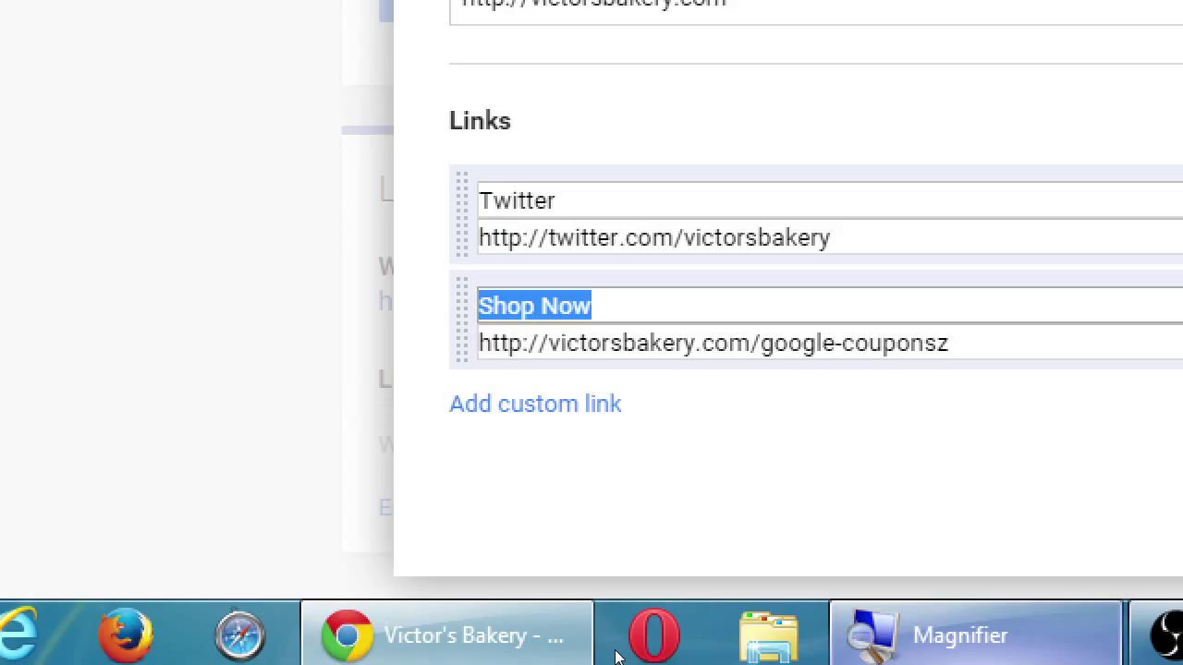
{"action": "type", "text": "Exclusive "}
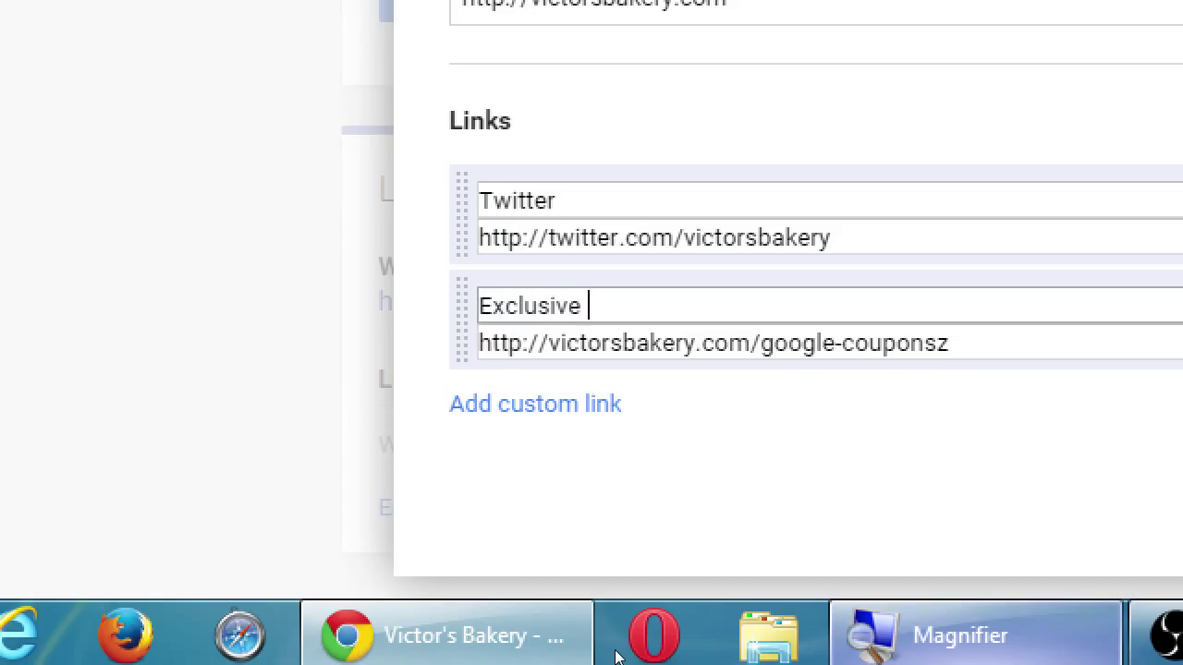
{"action": "type", "text": "G+ Coupons"}
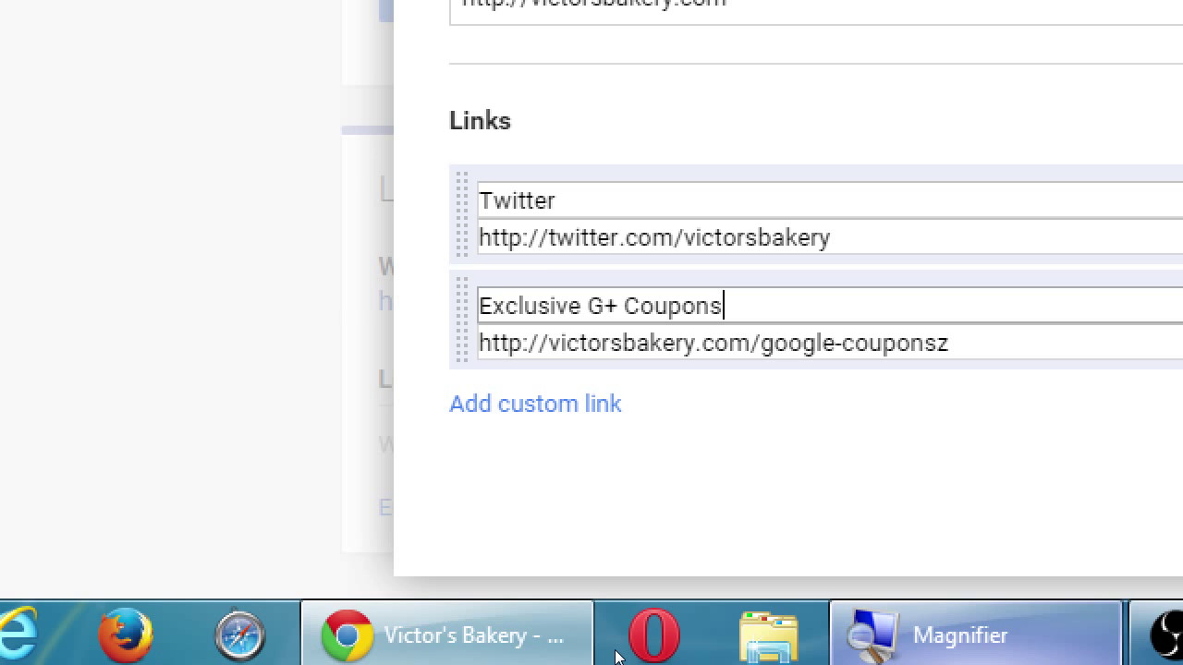
{"action": "key", "text": "super+minus"}
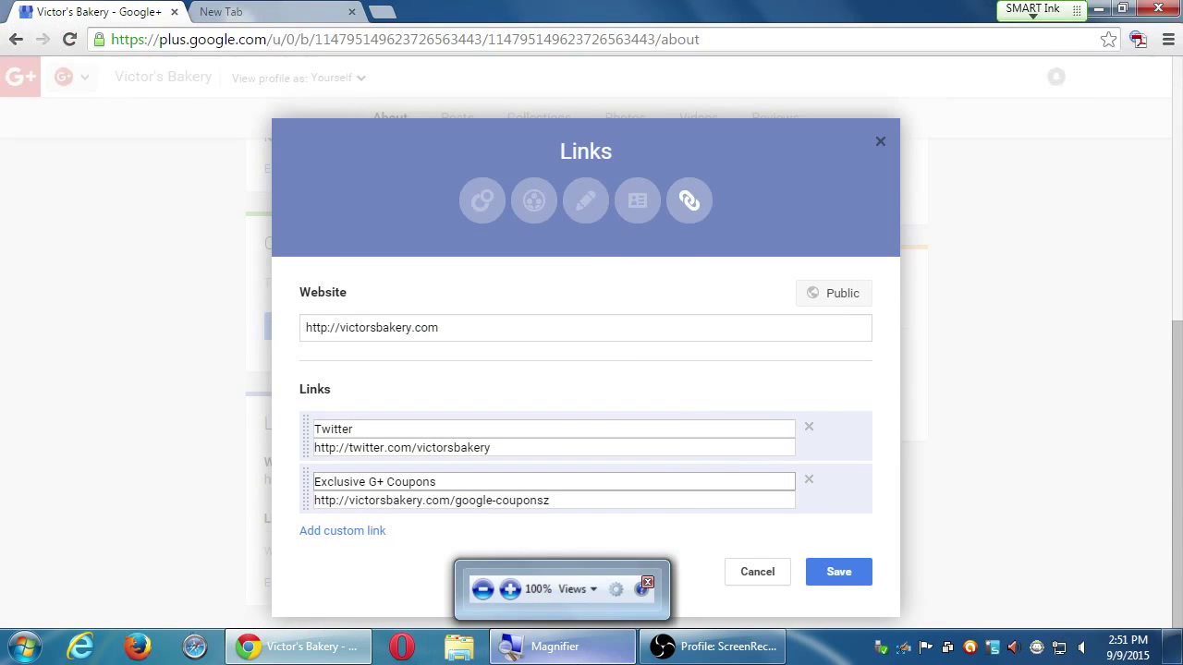
Save the Twitter and Exclusive G+ Coupons links and review the About page cards
{"action": "left_click", "coordinate": [839, 570]}
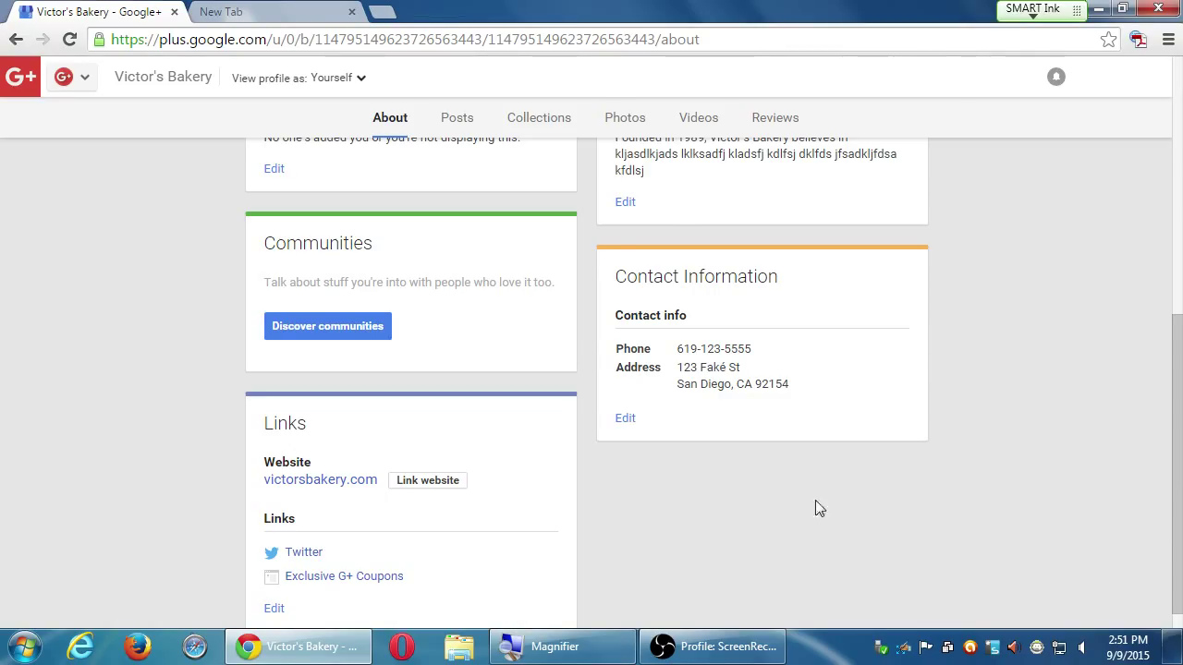
{"action": "scroll", "coordinate": [818, 508], "scroll_direction": "up", "scroll_amount": 2}
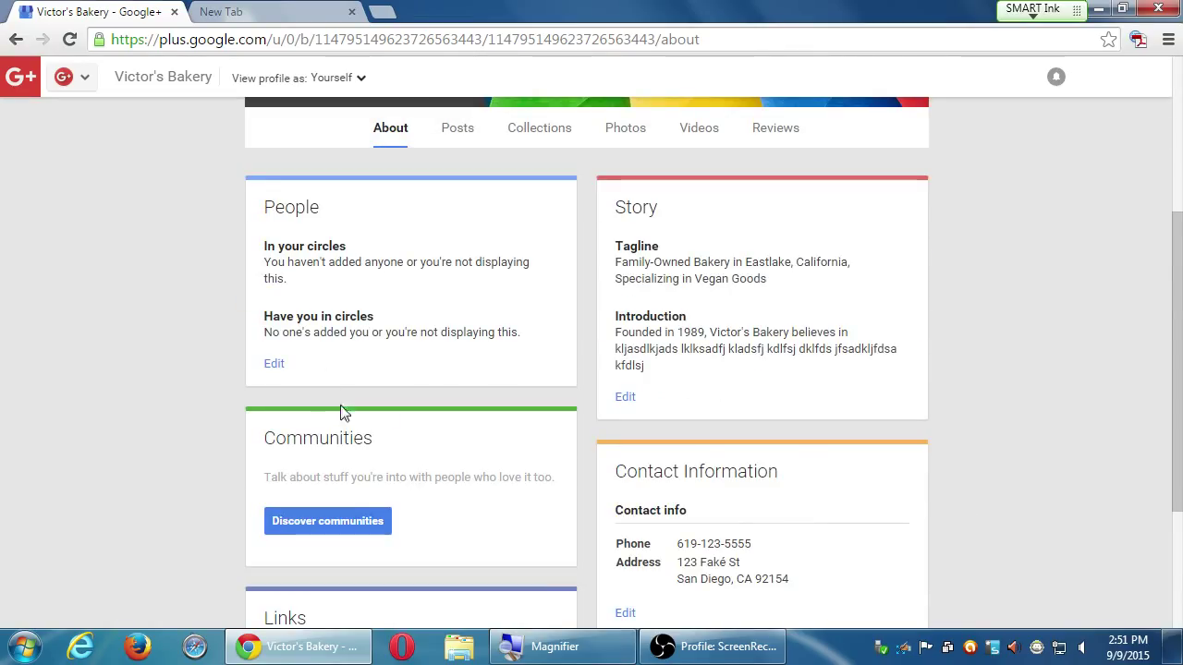